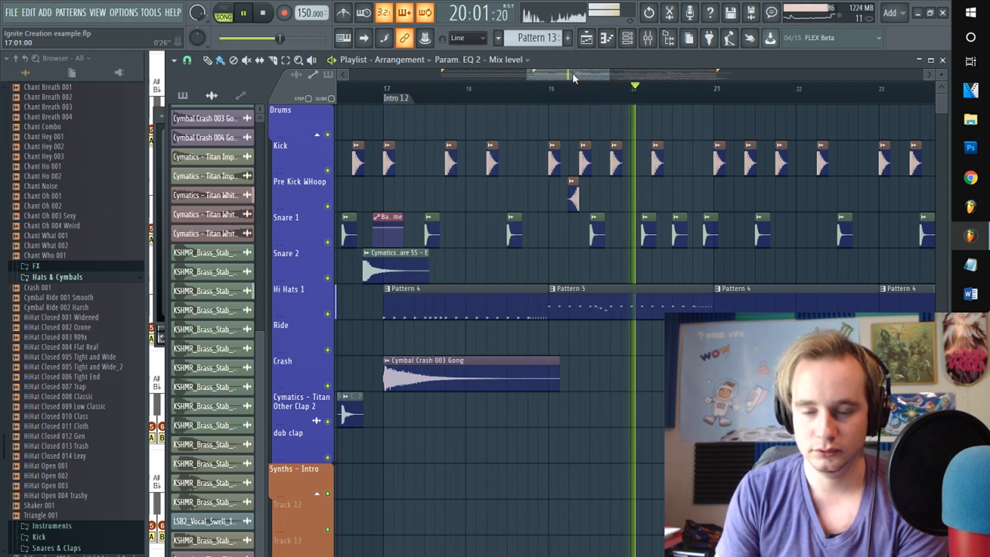
# Step: Stop playback, isolate the Kick and Pre Kick WHoop tracks, and set the song position to bar 19
pyautogui.moveTo(573, 73)
pyautogui.mouseDown()
pyautogui.moveTo(595, 70)
pyautogui.moveTo(555, 86)
pyautogui.mouseUp()
pyautogui.press('space')
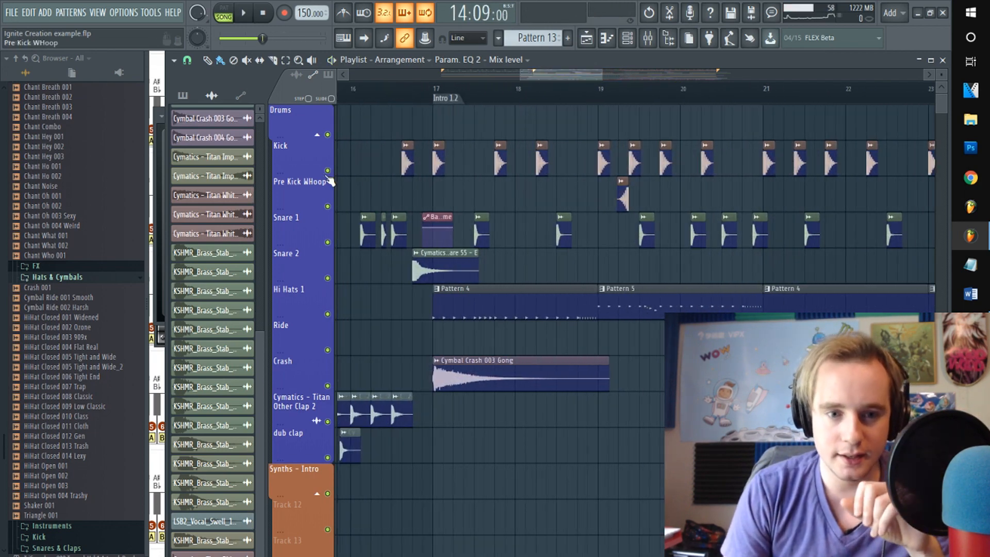
pyautogui.rightClick(328, 171)
pyautogui.click(328, 206)
pyautogui.click(597, 90)
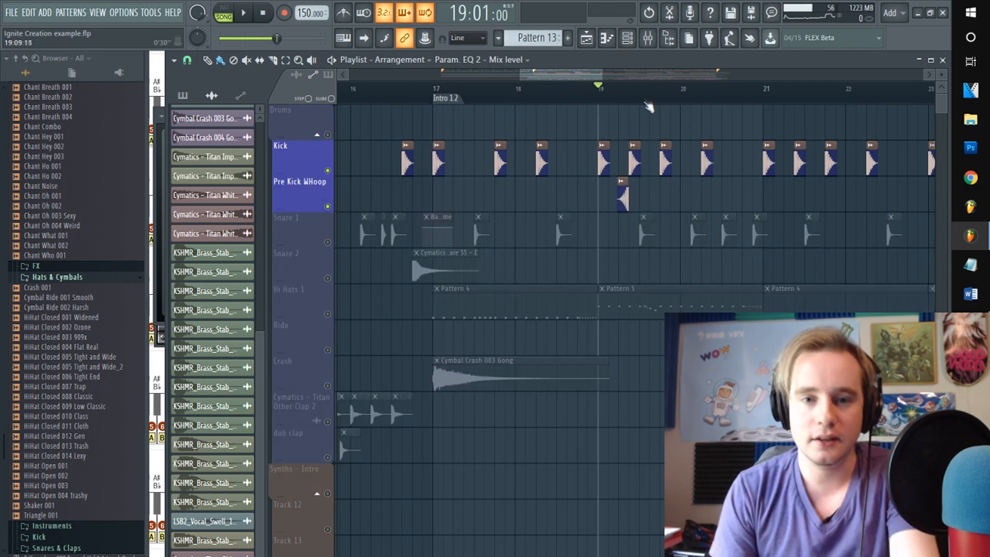
# Step: Inspect the channel settings and mixer routing of the reversed kick clip on the Pre Kick WHoop track
pyautogui.doubleClick(624, 187)
pyautogui.press('F9')
pyautogui.click(813, 69)
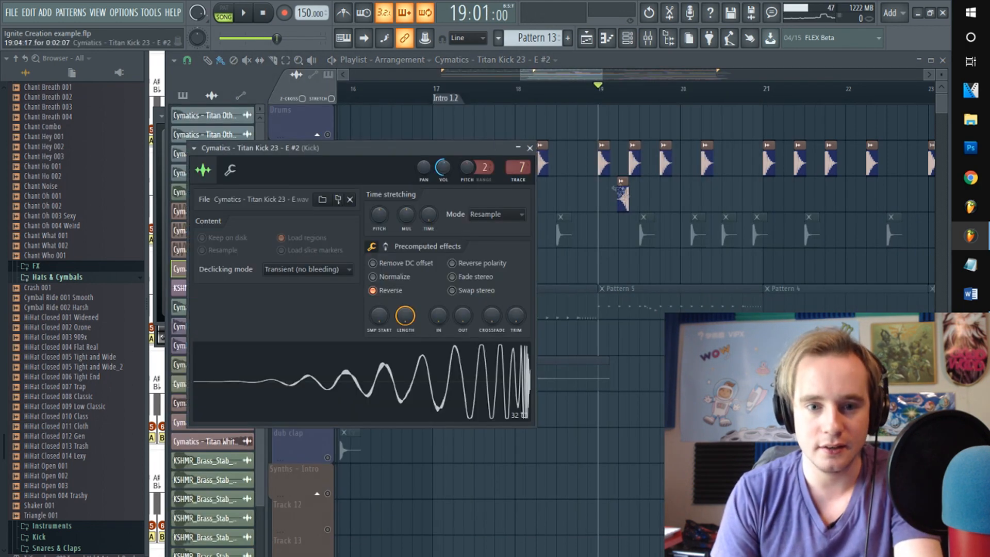
pyautogui.press('F9')
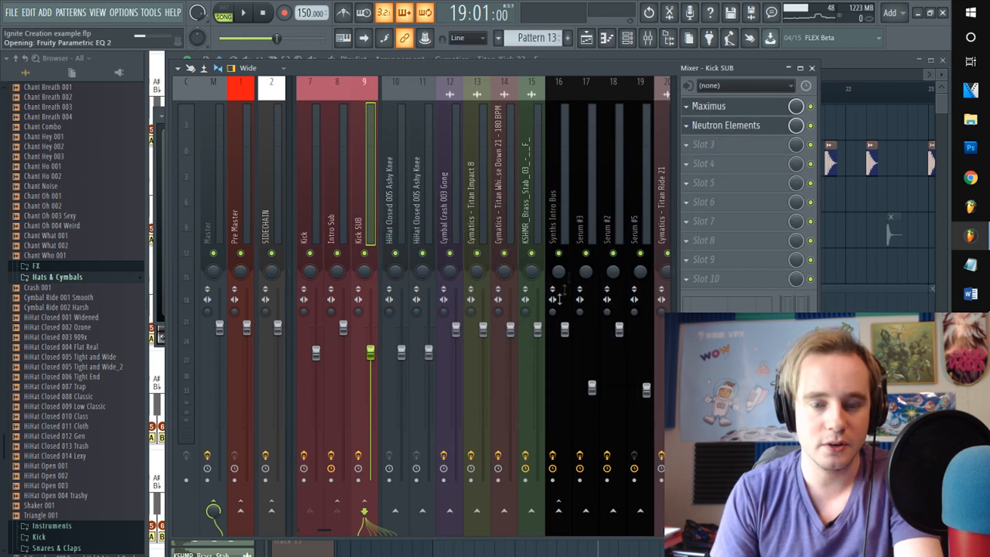
pyautogui.moveTo(475, 311)
pyautogui.mouseDown()
pyautogui.moveTo(411, 271)
pyautogui.moveTo(485, 307)
pyautogui.mouseUp()
pyautogui.press('Escape')
pyautogui.press('Escape')
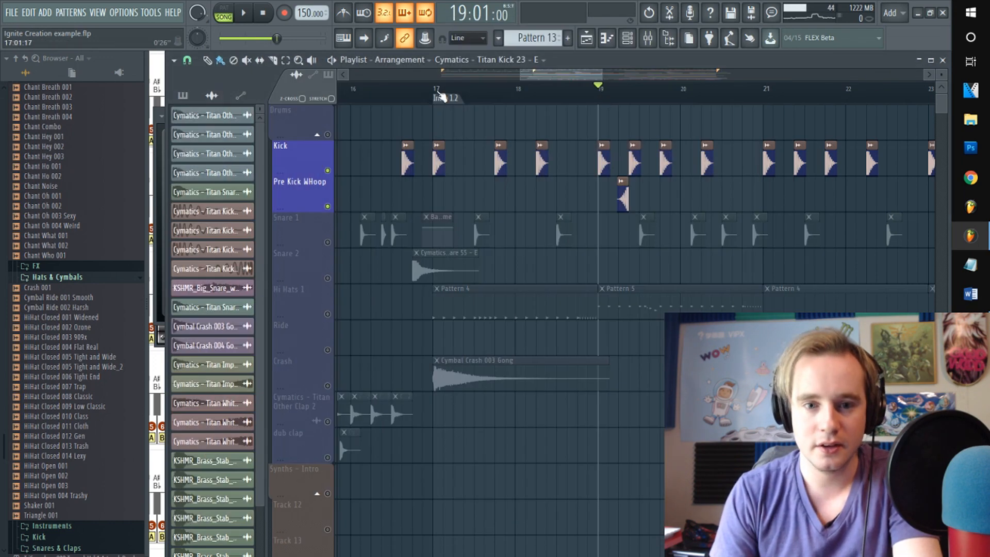
# Step: Listen to the isolated kicks from just before bar 19, and replay the reversed kick repeatedly from 19:05
pyautogui.scroll(3, 629, 98)
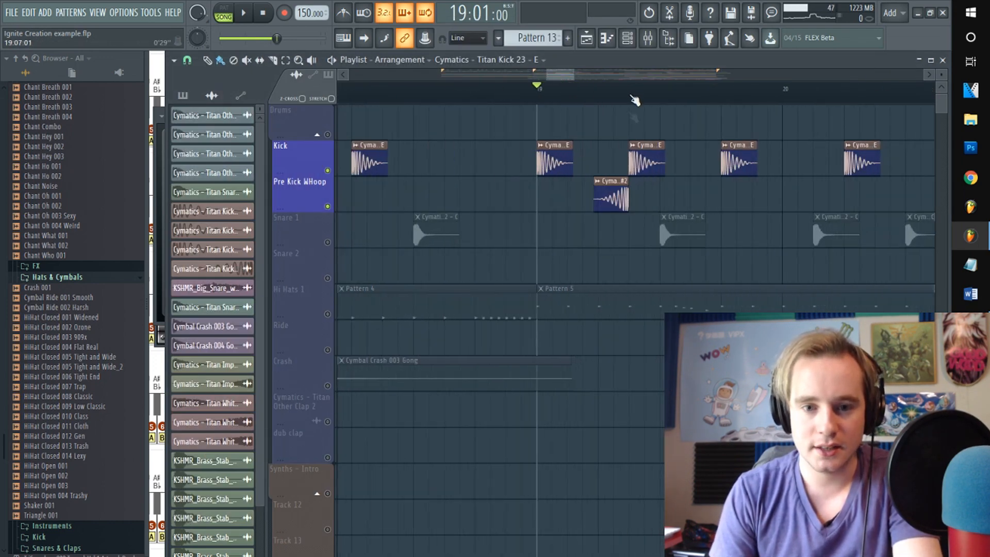
pyautogui.click(361, 96)
pyautogui.press('space')
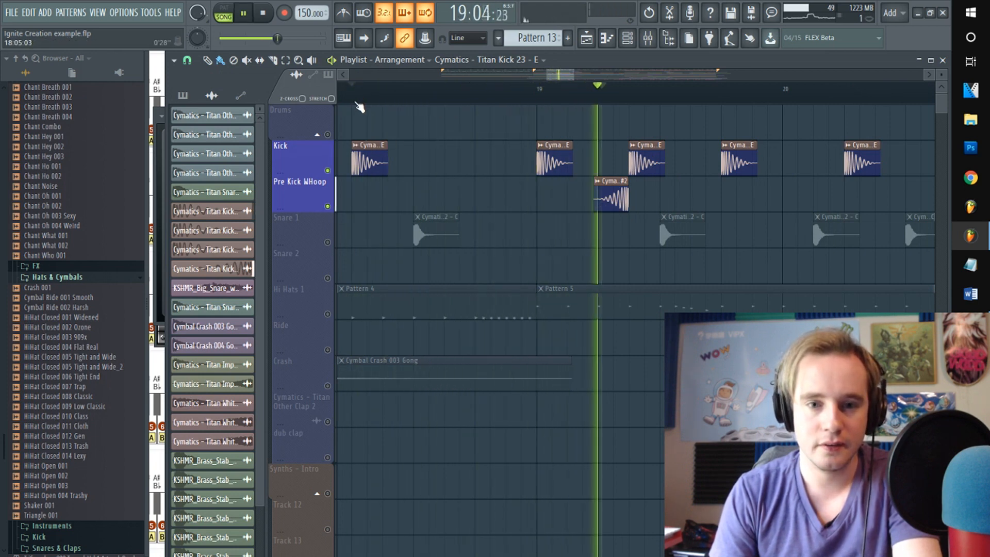
pyautogui.click(598, 92)
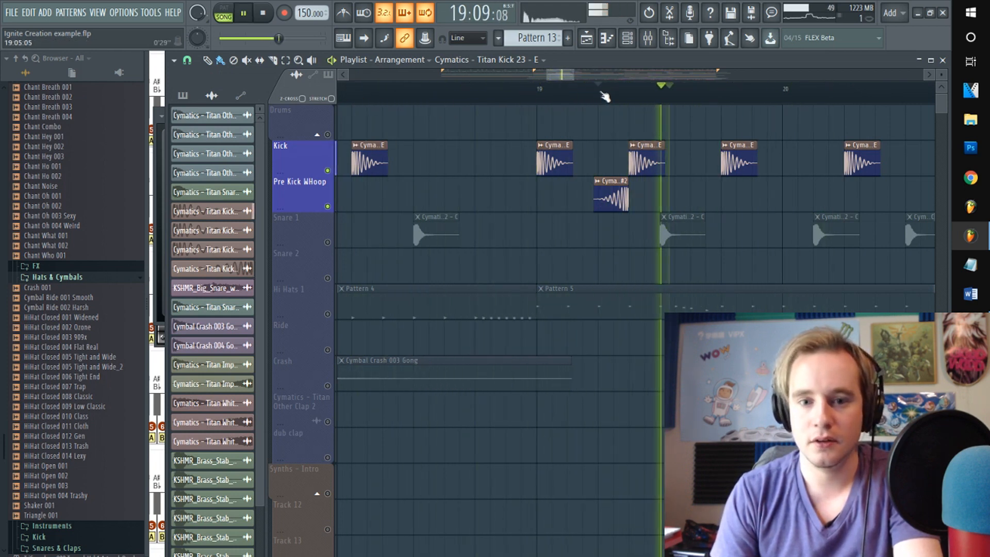
pyautogui.press('space')
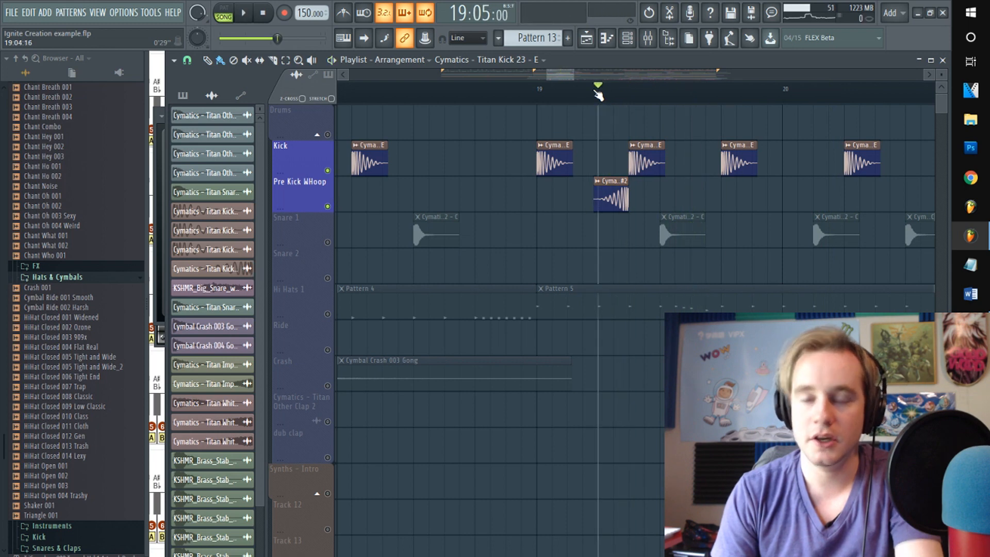
pyautogui.press('space')
pyautogui.press('space')
pyautogui.press('space')
pyautogui.press('space')
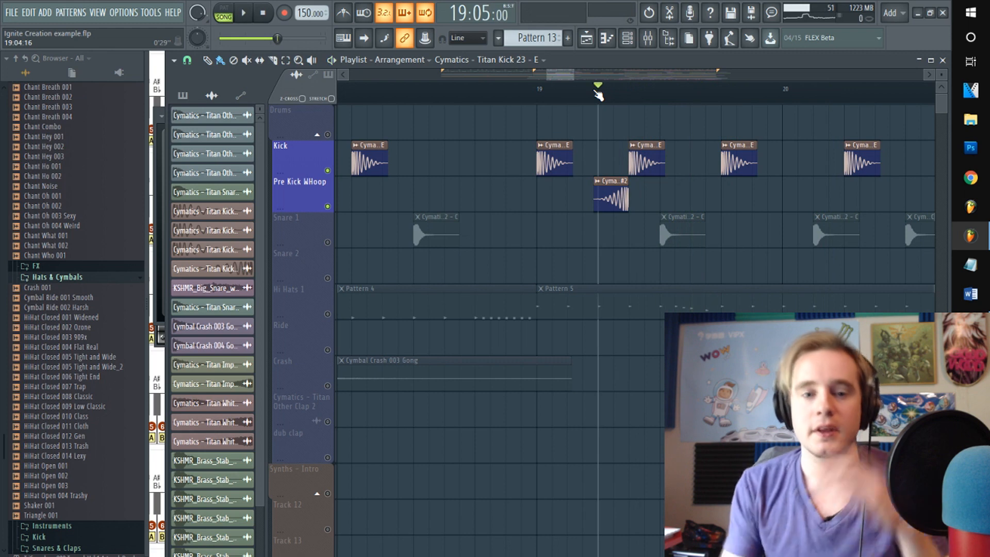
# Step: Unsolo the Kick track so that every playlist track is active again
pyautogui.rightClick(327, 171)
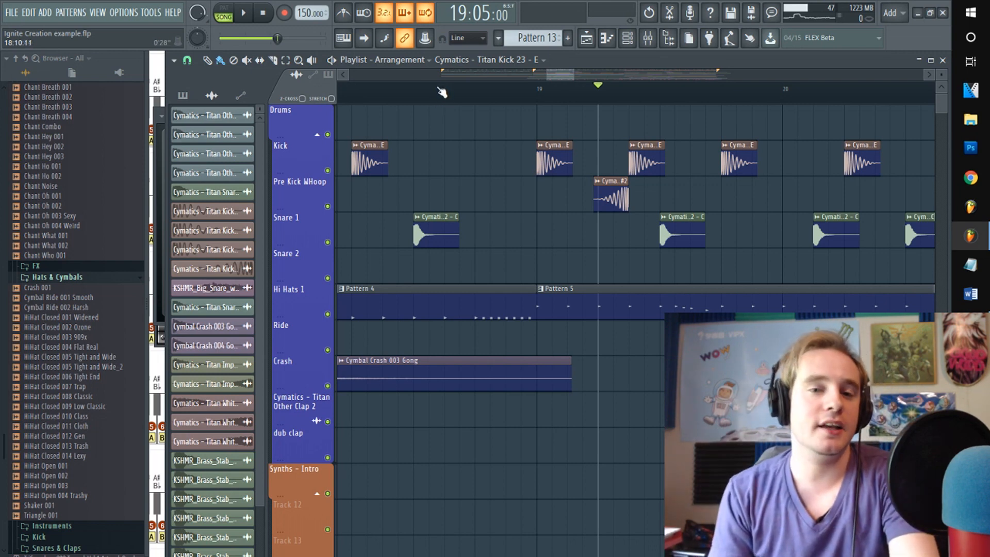
pyautogui.scroll(-4, 441, 92)
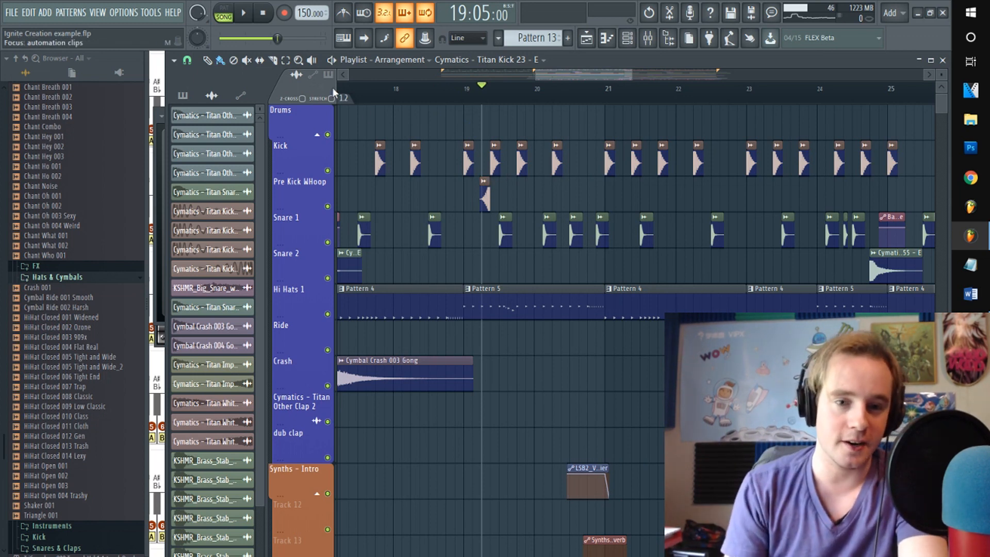
pyautogui.press('space')
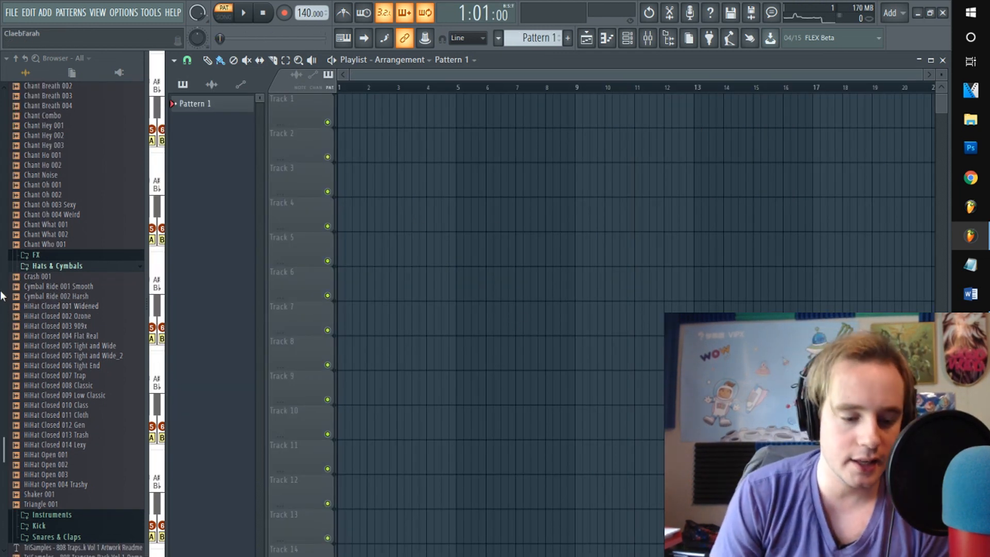
# Step: Place the Kick 008 Vinyl sample from the TriSamples Vol 1 Kick folder on Track 2 at bar 9
pyautogui.scroll(4, 48, 186)
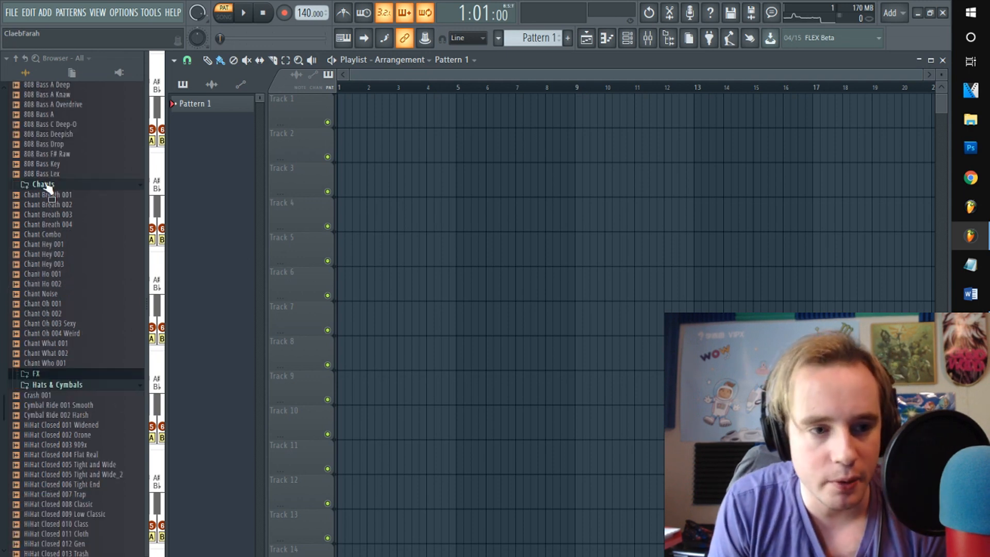
pyautogui.click(57, 455)
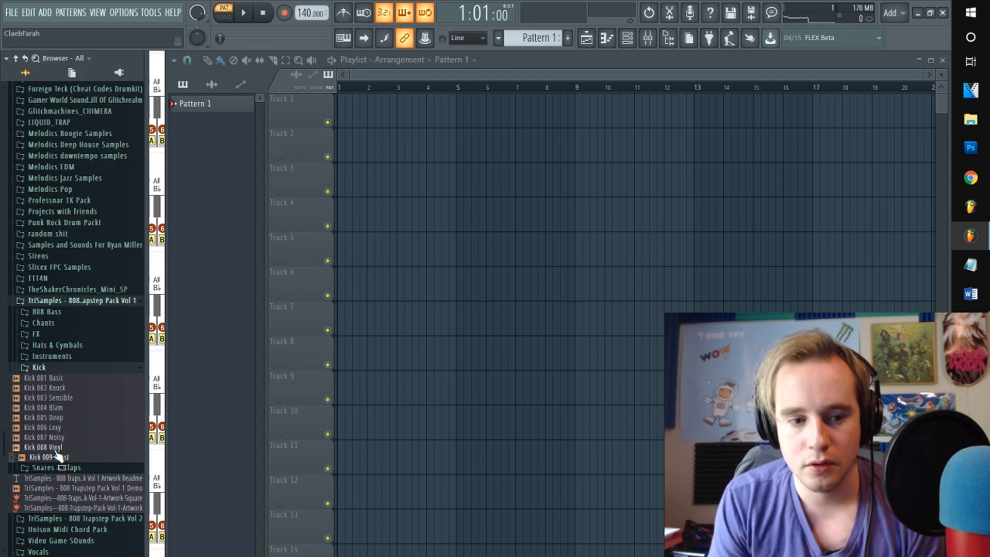
pyautogui.moveTo(54, 448); pyautogui.dragTo(576, 146)
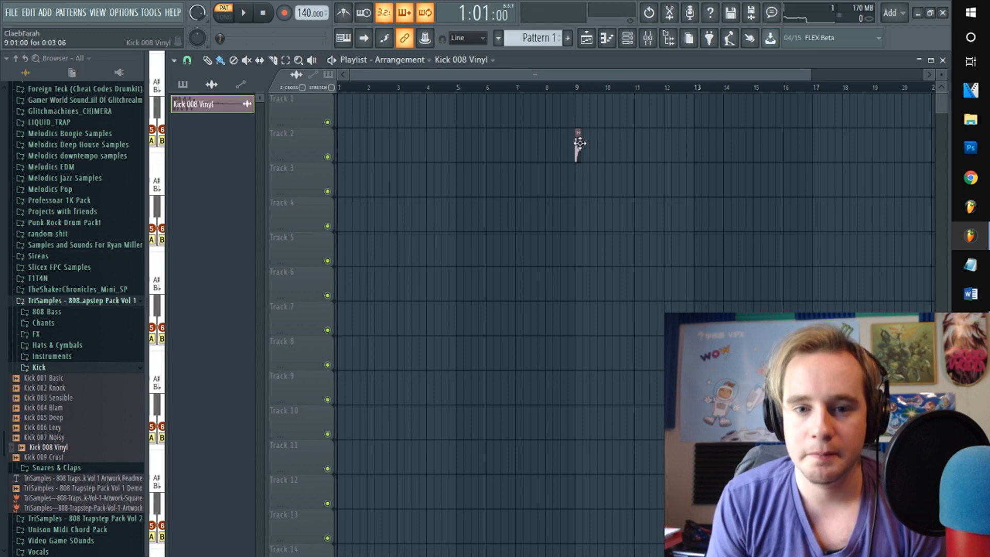
# Step: Check the kick in the channel rack and set the song playback position to bar 9
pyautogui.scroll(5, 582, 89)
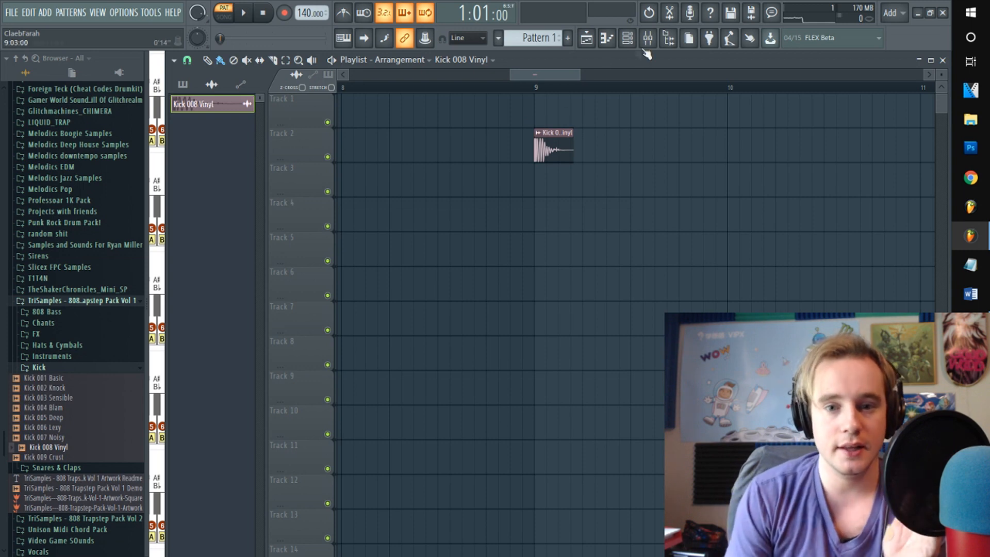
pyautogui.click(627, 37)
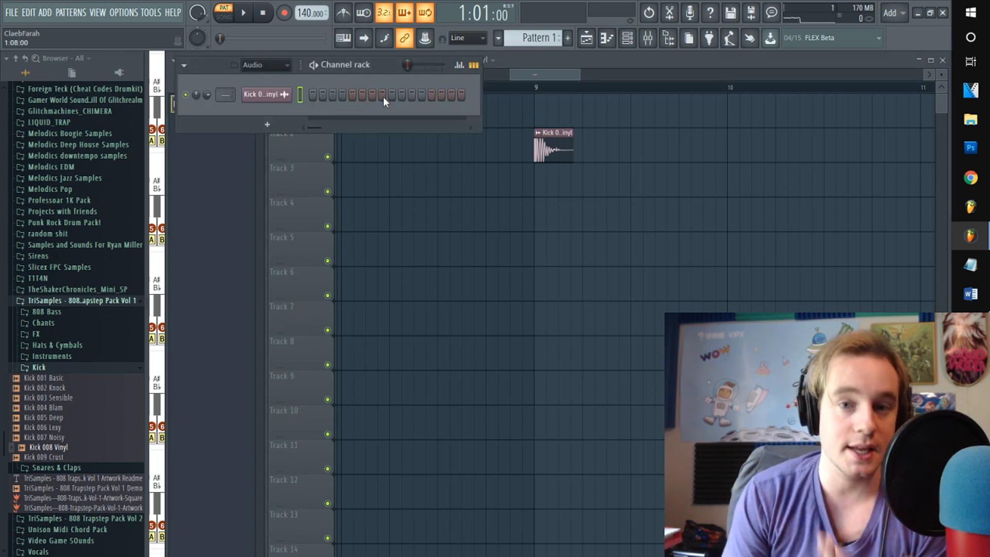
pyautogui.click(534, 88)
pyautogui.scroll(-3, 541, 90)
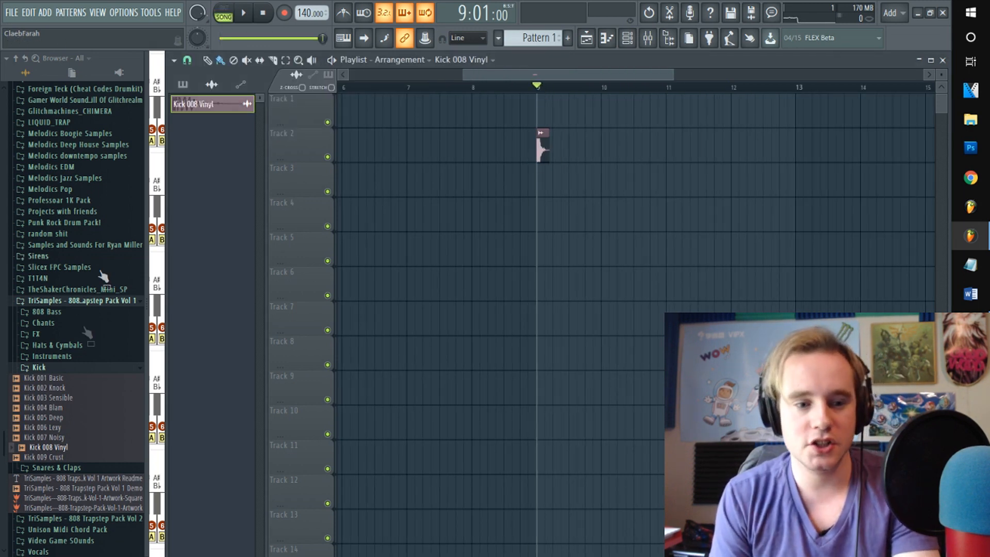
# Step: Duplicate the kick clip along Track 2 at bars 10, 11 and 12
pyautogui.click(63, 348)
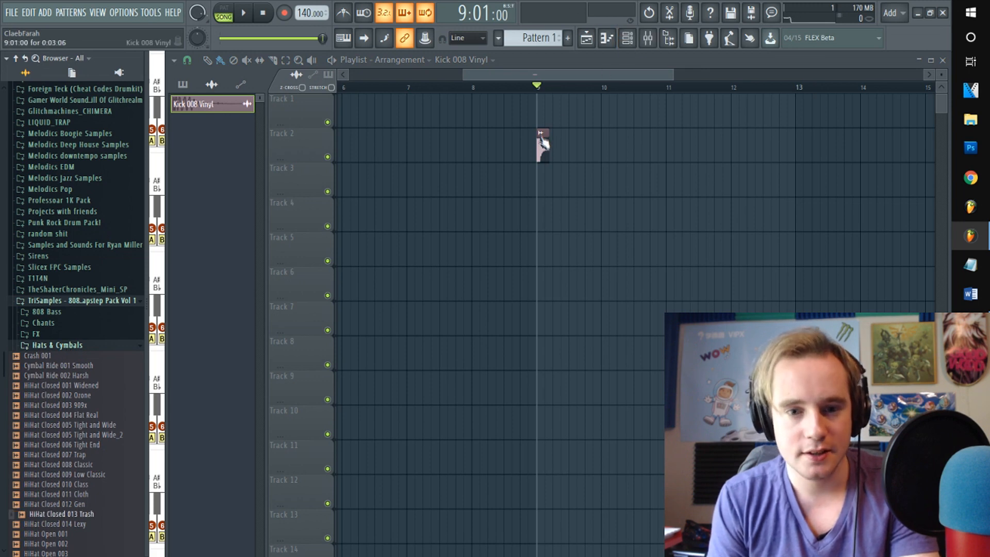
pyautogui.moveTo(543, 149); pyautogui.dragTo(736, 148)
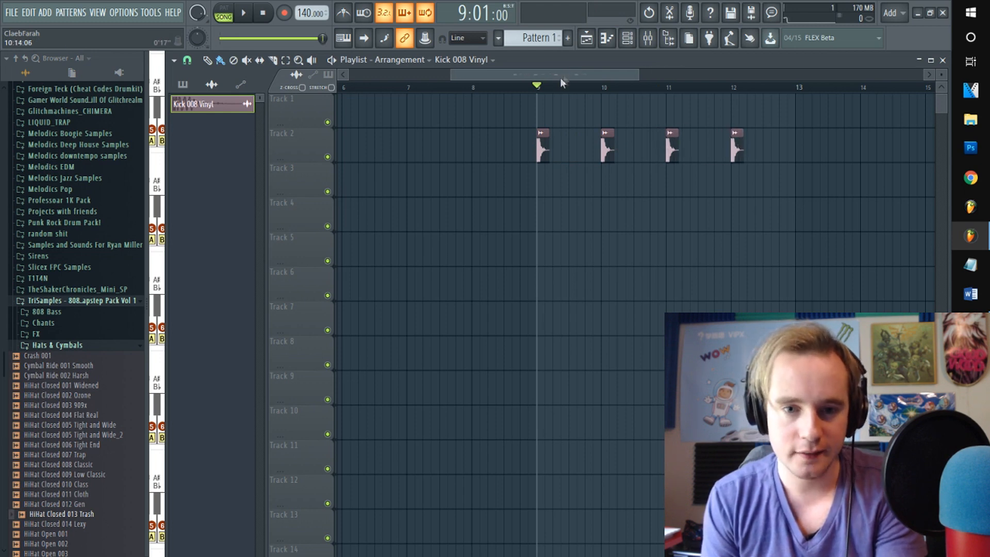
# Step: Play the kick pattern from bar 9, trying it with the metronome on, and stop playback with the metronome off
pyautogui.press('space')
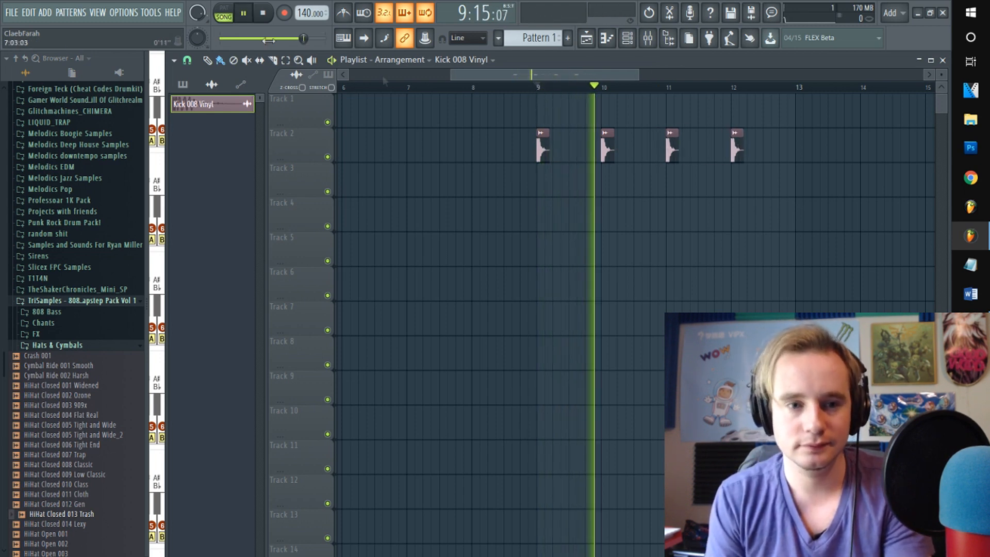
pyautogui.click(343, 14)
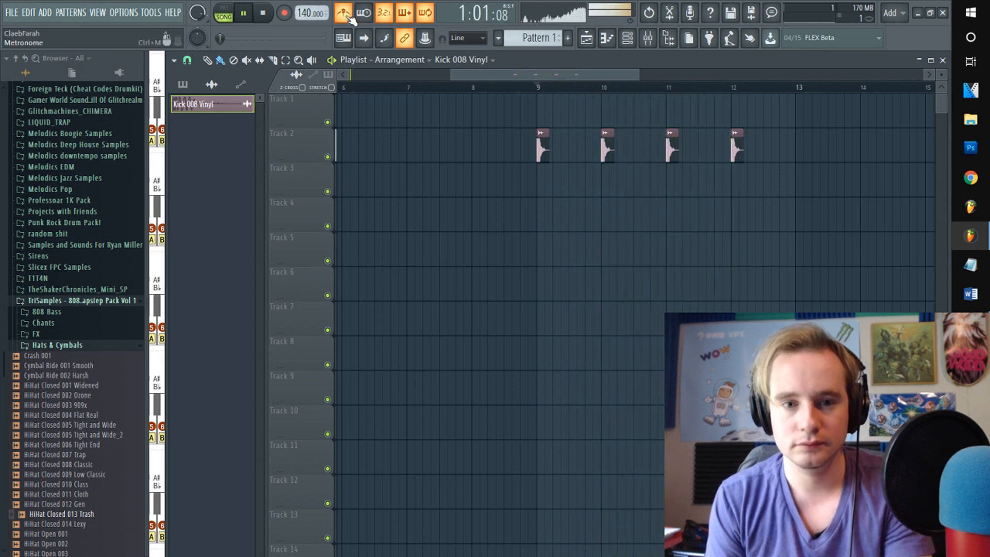
pyautogui.press('space')
pyautogui.click(343, 13)
# Step: Add a copy of the kick clip on Track 2 at 10:13, just before the bar 11 kick
pyautogui.click(658, 90)
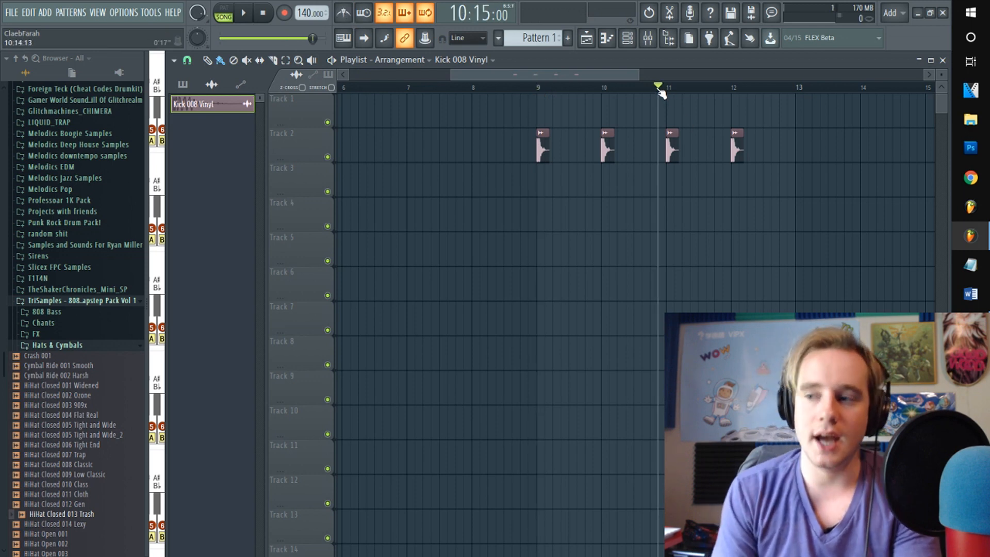
pyautogui.scroll(3, 660, 91)
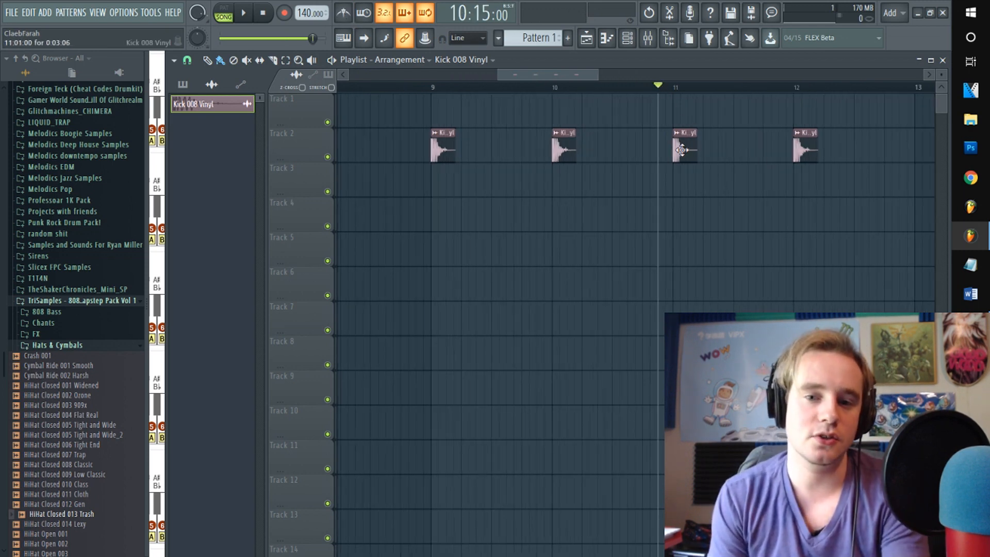
pyautogui.moveTo(690, 149); pyautogui.dragTo(655, 148)
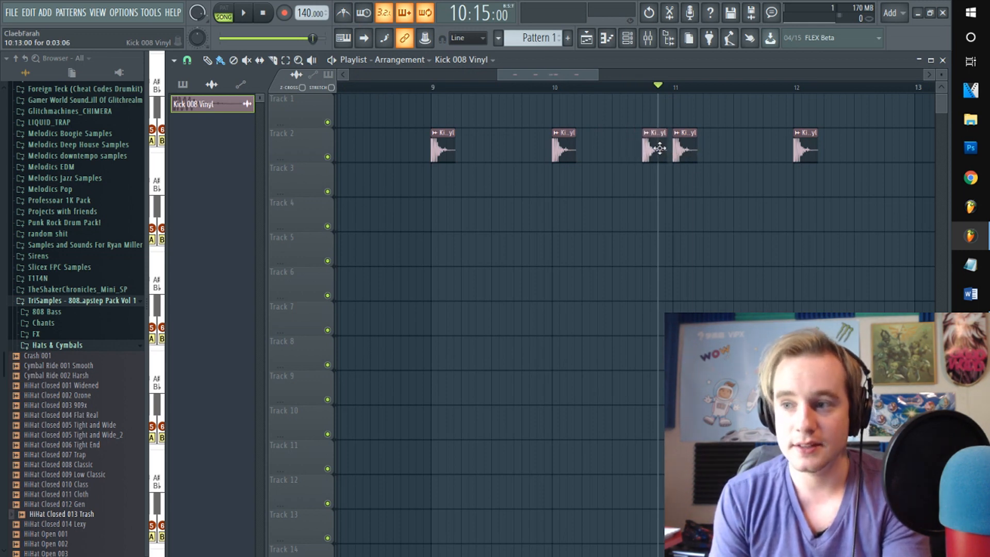
# Step: Examine the Kick 008 Vinyl channel settings and plugin options to see the shared sampler, and close them
pyautogui.doubleClick(688, 150)
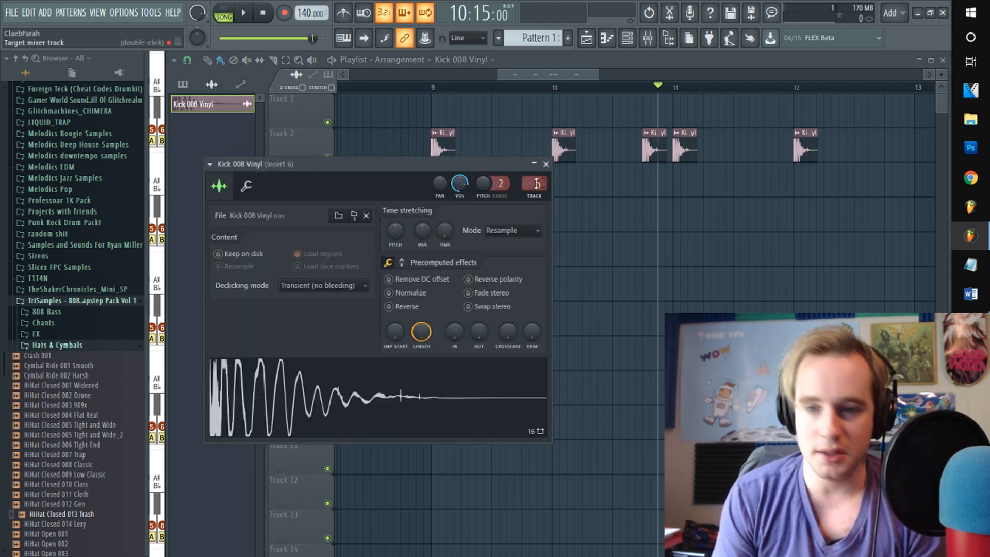
pyautogui.doubleClick(650, 148)
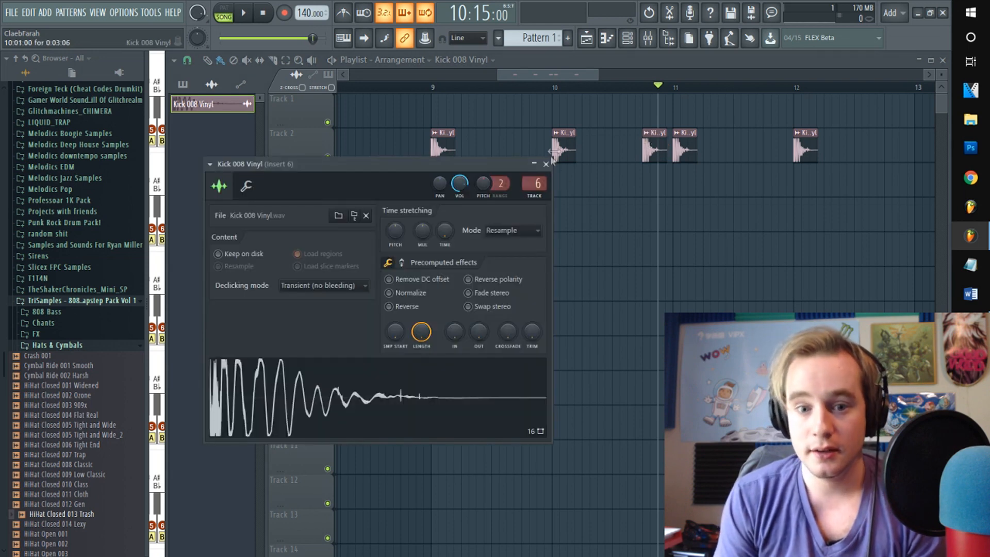
pyautogui.click(209, 164)
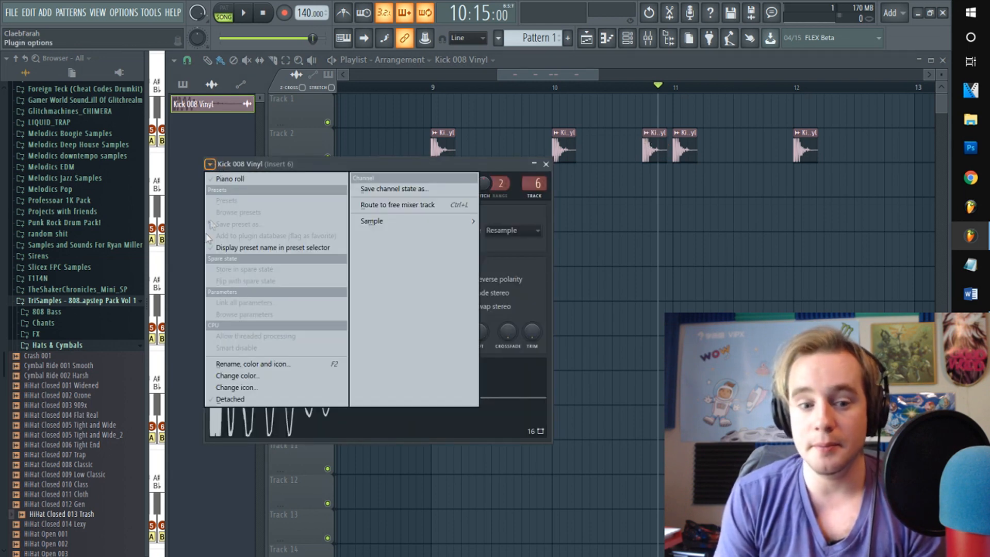
pyautogui.click(651, 144)
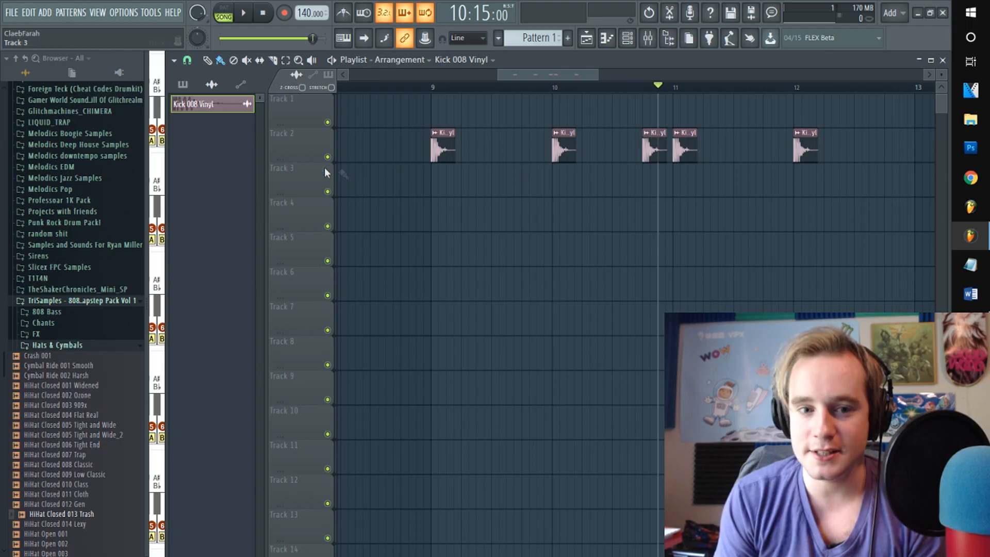
# Step: Increase the height of Track 2 and make the kick clip at 10:13 unique
pyautogui.moveTo(308, 161); pyautogui.dragTo(308, 382)
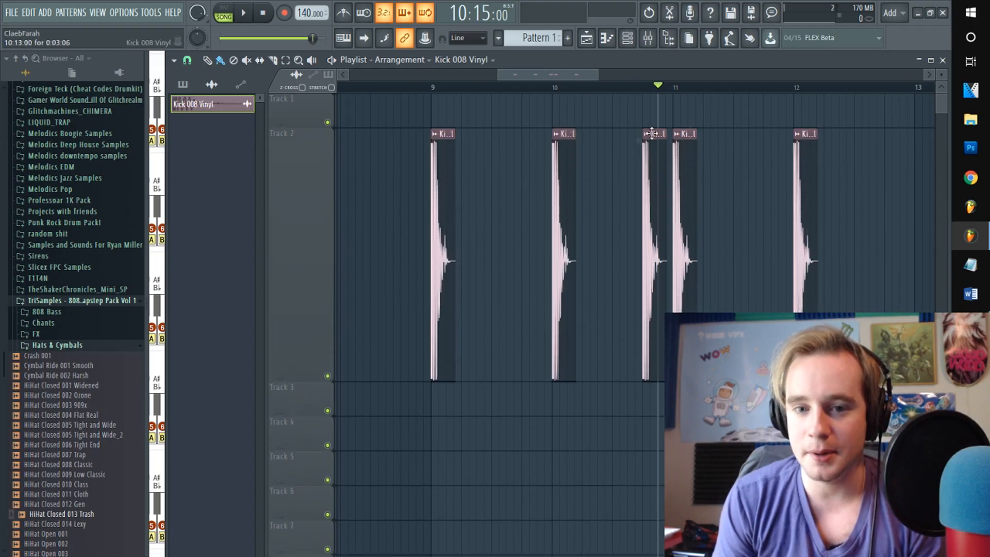
pyautogui.moveTo(302, 380); pyautogui.dragTo(308, 184)
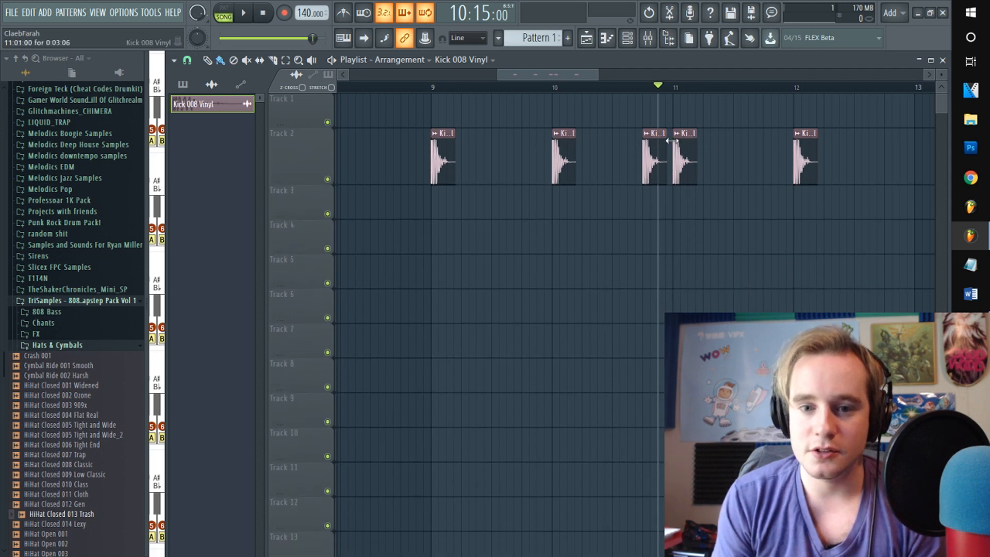
pyautogui.click(646, 133)
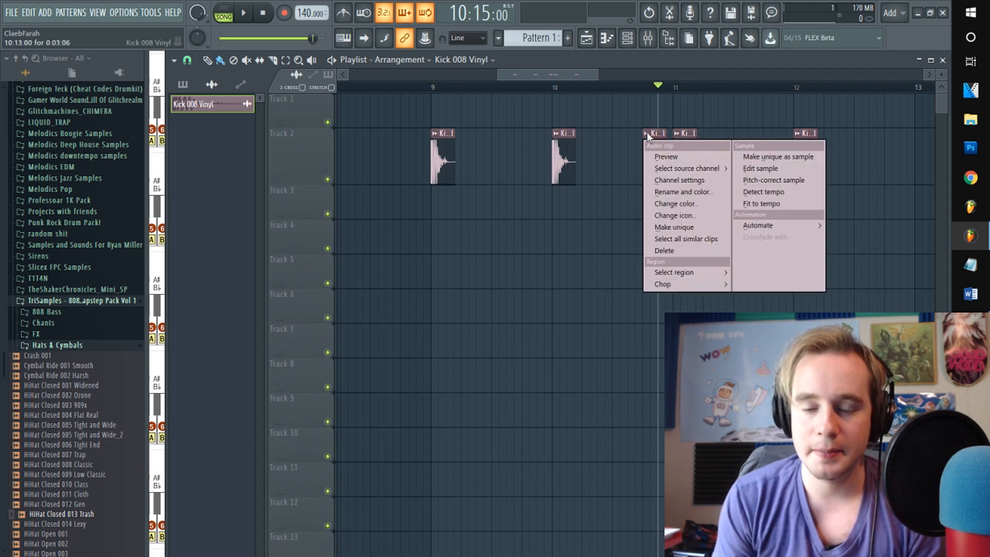
pyautogui.click(664, 228)
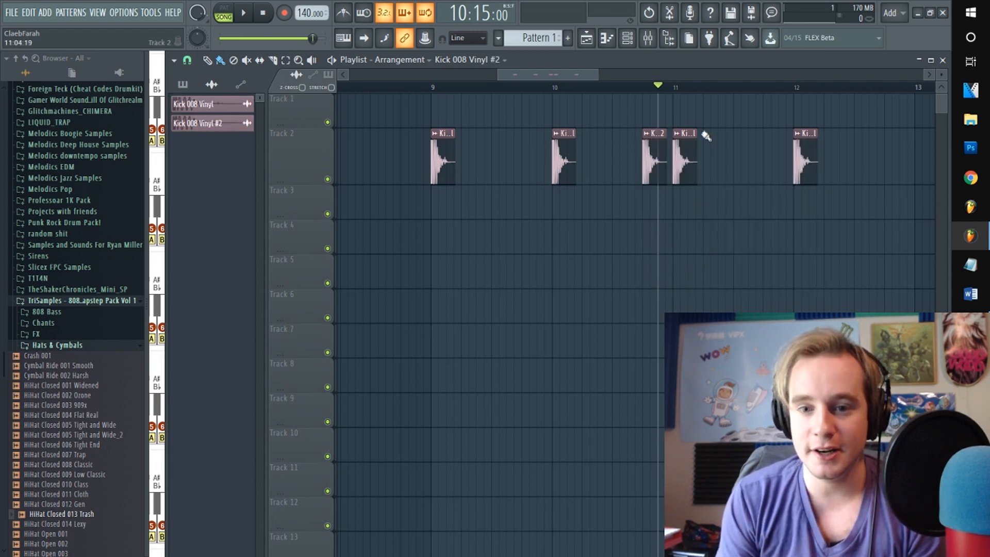
# Step: Reverse the unique Kick 008 Vinyl #2 sample used by the clip just before bar 11
pyautogui.doubleClick(651, 155)
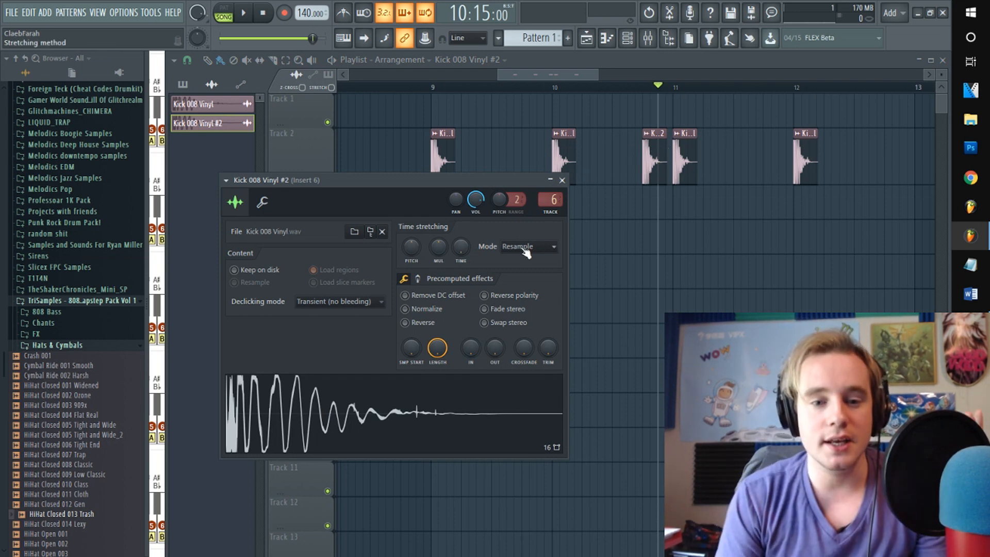
pyautogui.click(405, 323)
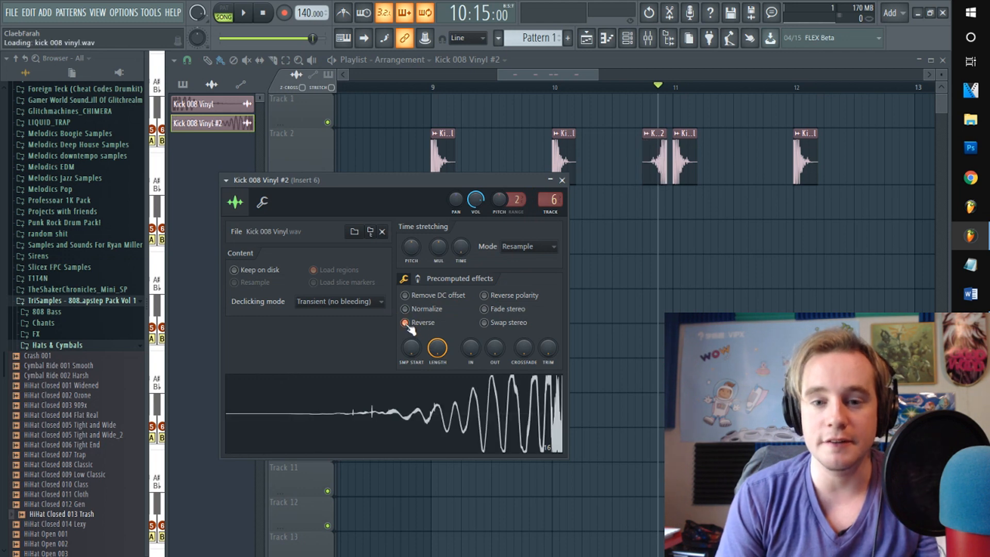
# Step: Try reversing the original Kick 008 Vinyl sample, restore its normal direction, and reopen the Kick 008 Vinyl #2 settings
pyautogui.doubleClick(685, 154)
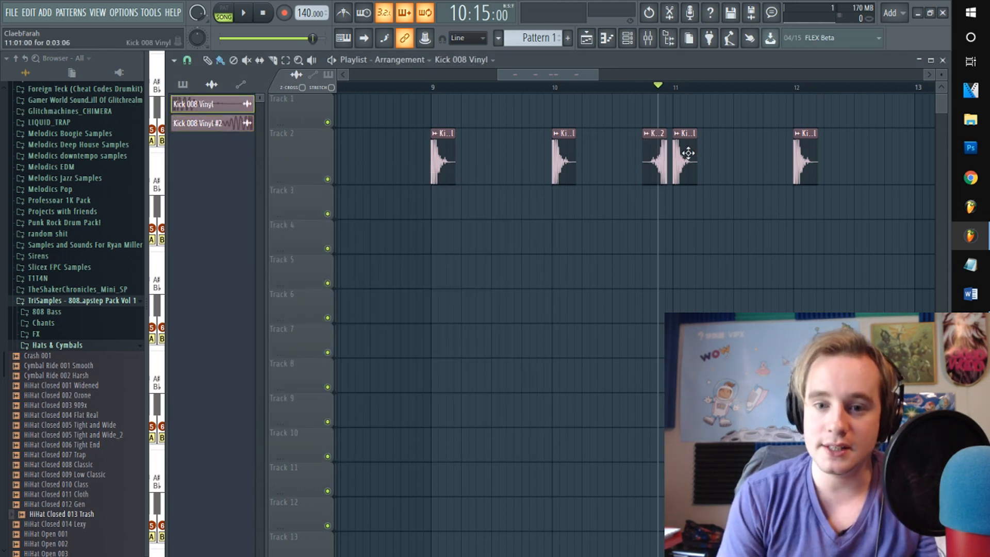
pyautogui.click(390, 307)
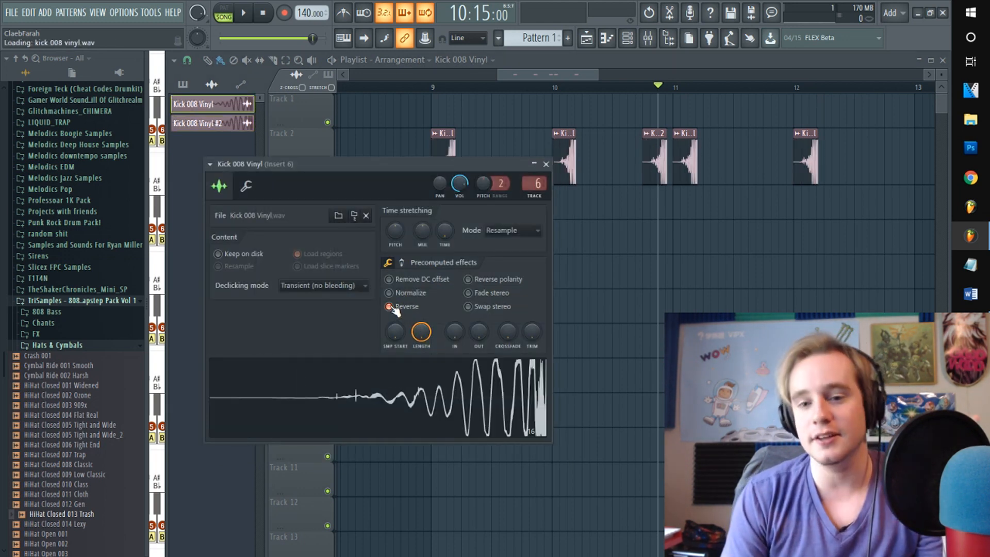
pyautogui.doubleClick(650, 167)
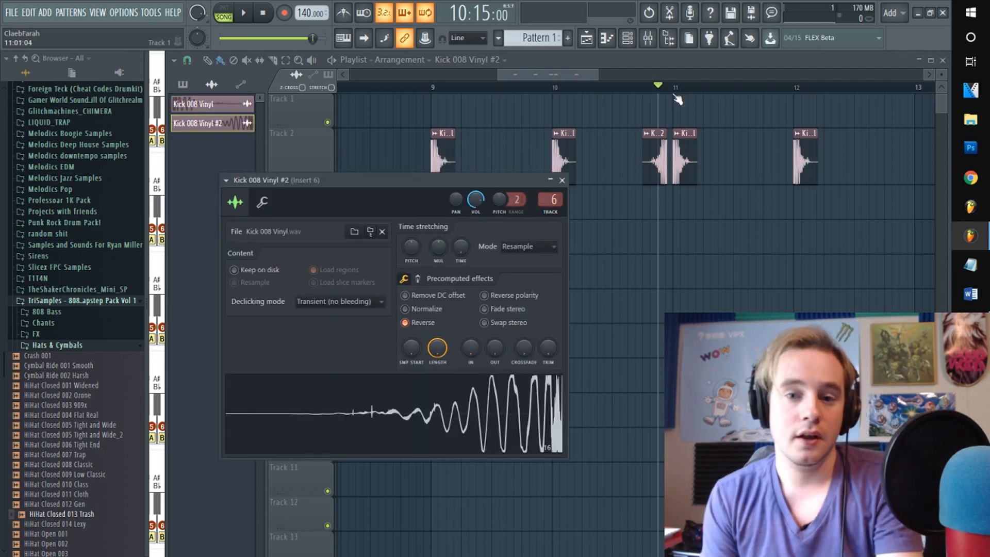
# Step: Move the reversed kick clip on Track 2 so that it ends exactly where the bar 11 kick starts
pyautogui.scroll(5, 676, 90)
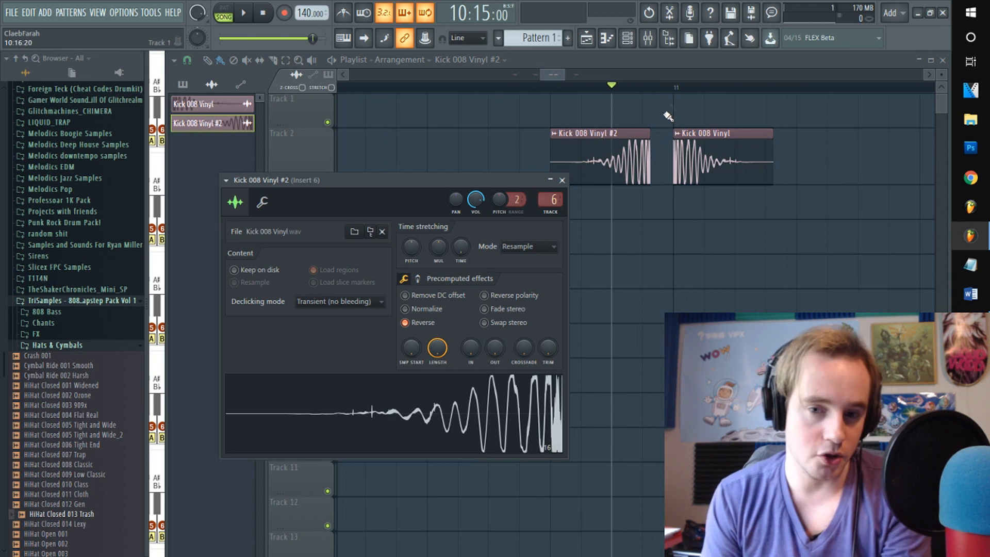
pyautogui.moveTo(594, 164); pyautogui.dragTo(613, 164)
pyautogui.scroll(4, 640, 93)
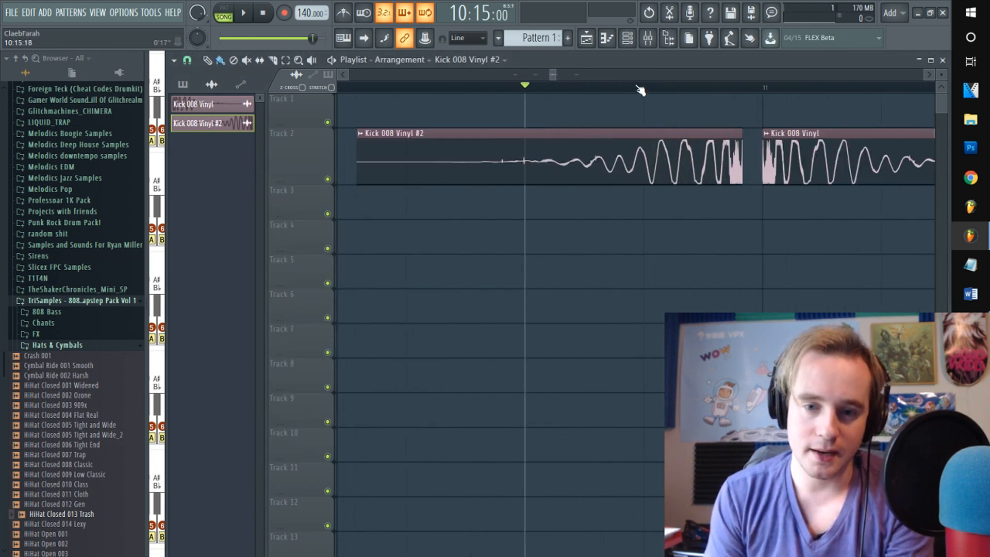
pyautogui.moveTo(657, 150); pyautogui.dragTo(679, 153)
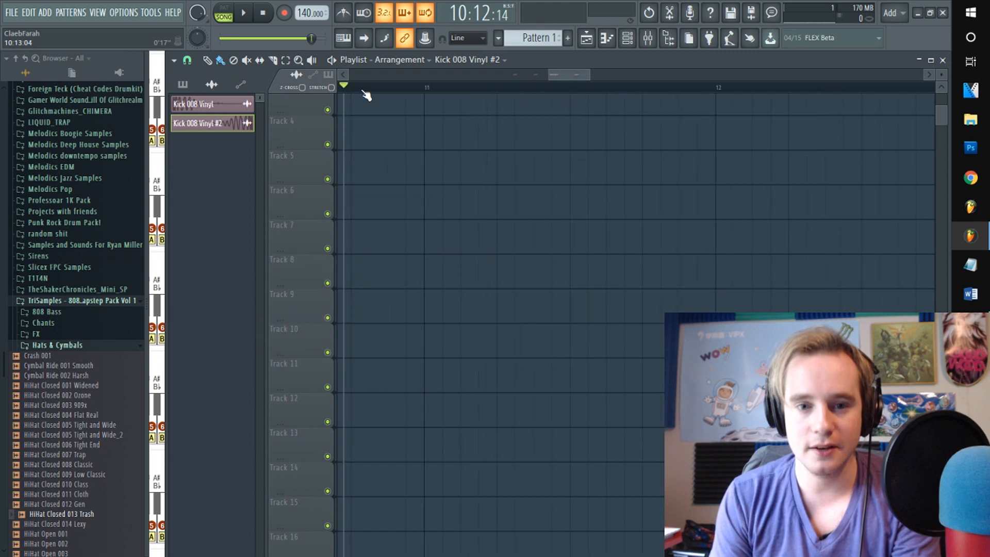
# Step: Play the transition from just before the reversed kick clip into the bar 11 kick, and stop playback
pyautogui.press('space')
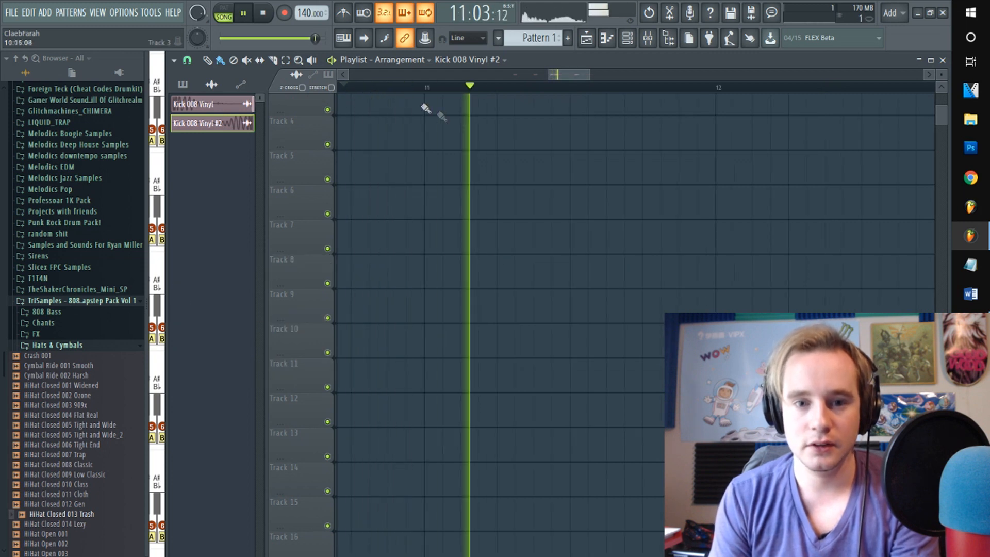
pyautogui.scroll(3, 482, 150)
pyautogui.press('space')
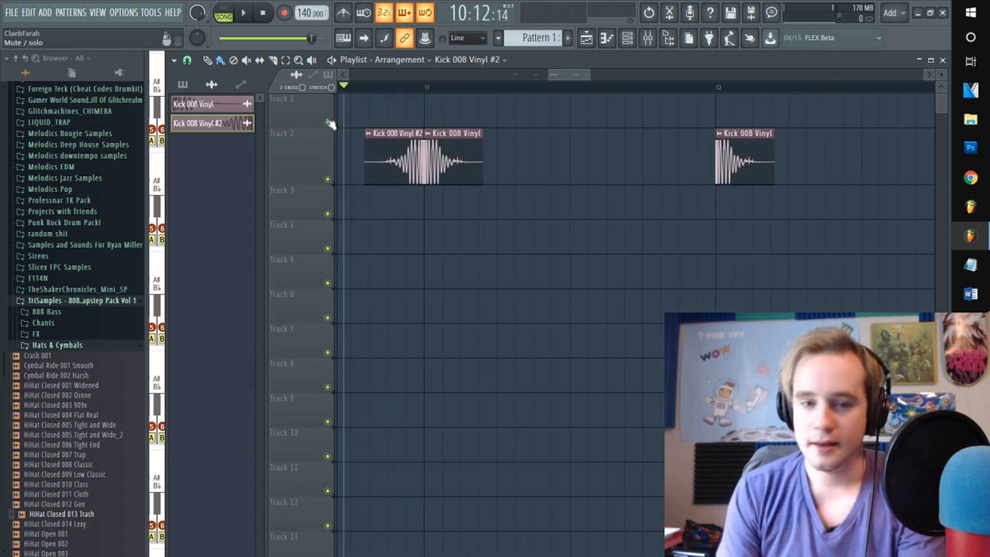
# Step: Lower the channel volume of Kick 008 Vinyl #2 and play the transition from 10:16
pyautogui.click(405, 88)
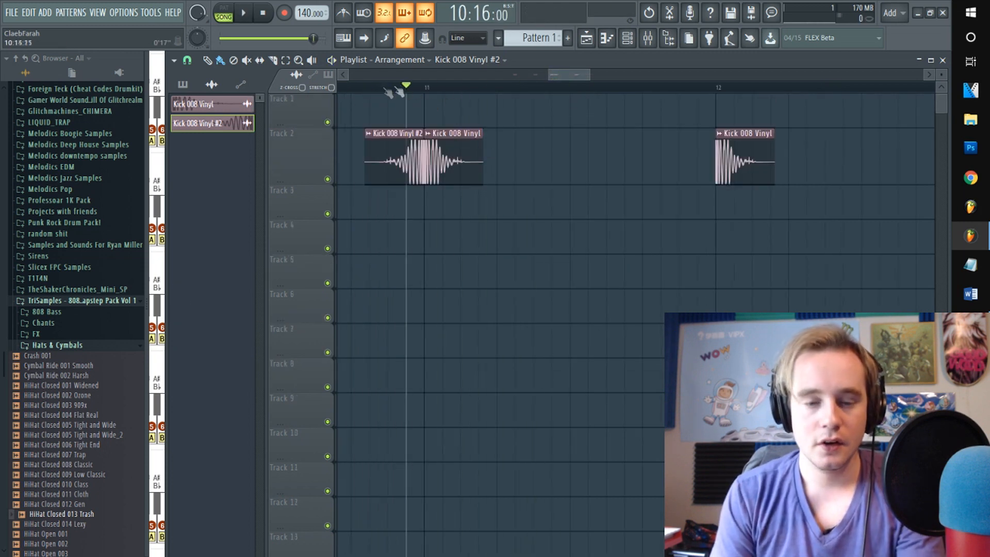
pyautogui.doubleClick(403, 163)
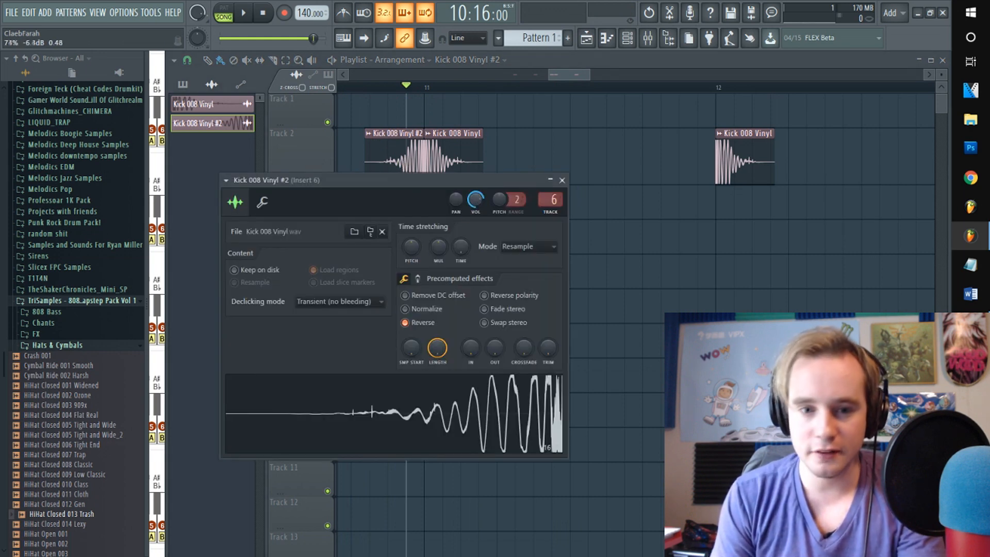
pyautogui.press('space')
pyautogui.press('space')
# Step: Trim the end of the reversed kick clip to a length of 0:03:03 and place it directly against the bar 11 kick
pyautogui.scroll(3, 410, 90)
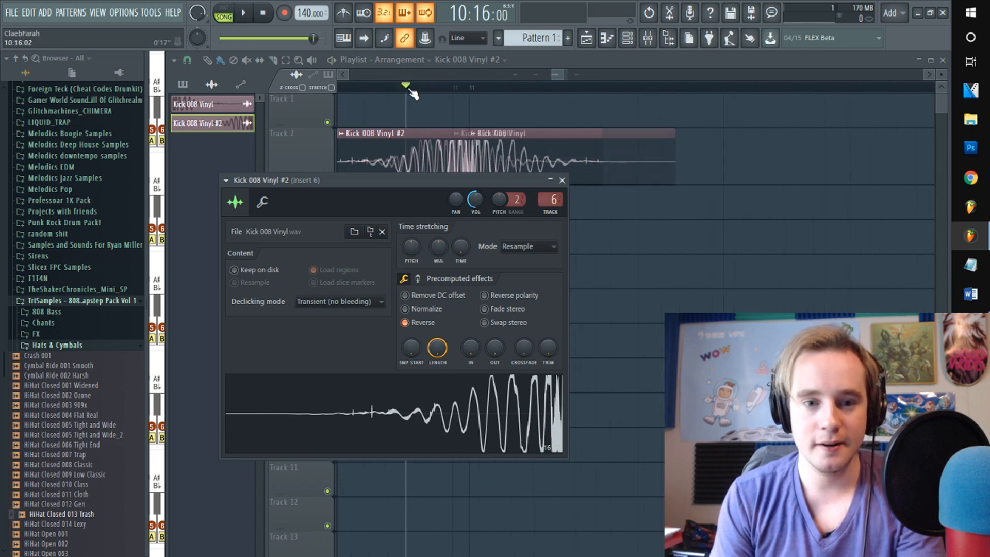
pyautogui.click(443, 89)
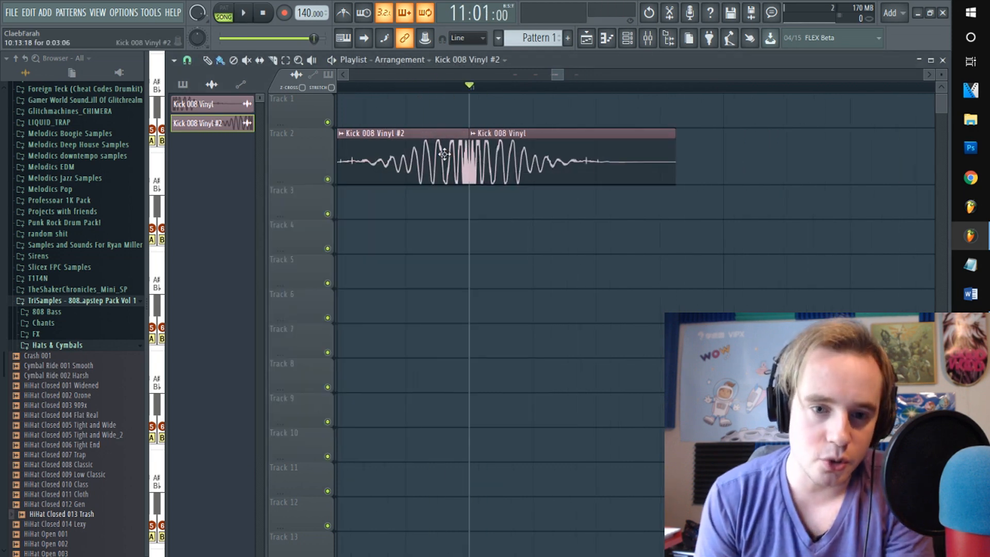
pyautogui.moveTo(469, 158); pyautogui.dragTo(403, 157)
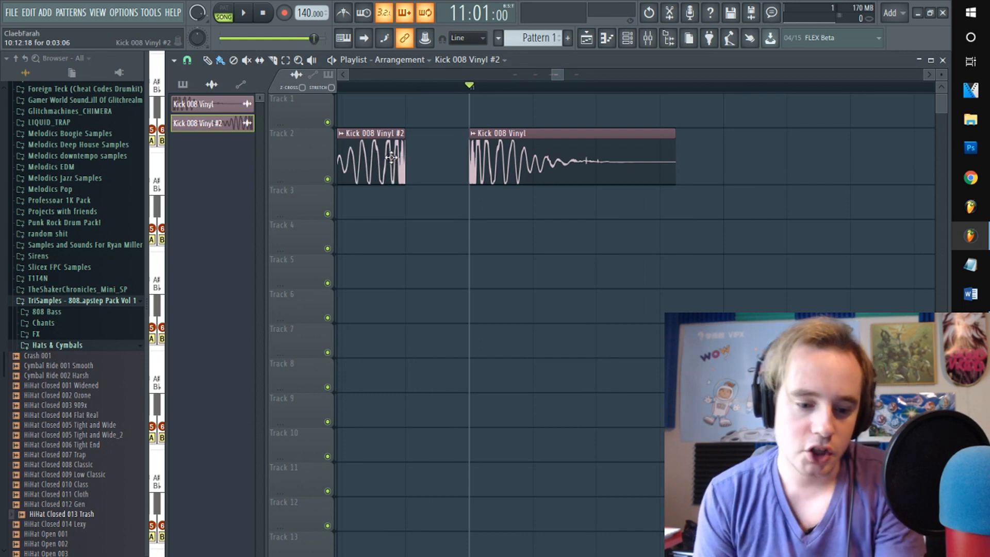
pyautogui.moveTo(404, 160); pyautogui.dragTo(397, 154)
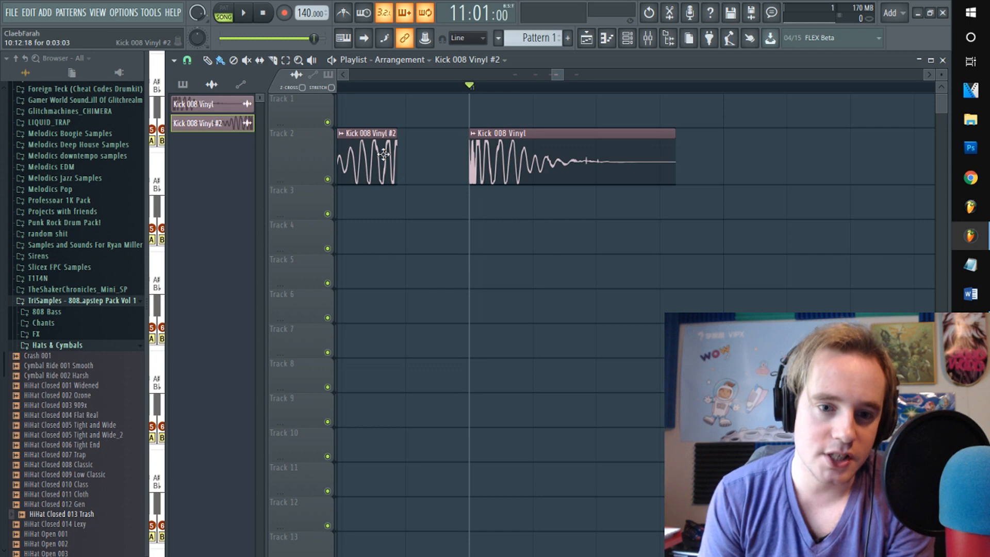
pyautogui.moveTo(381, 153); pyautogui.dragTo(451, 145)
pyautogui.scroll(3, 475, 84)
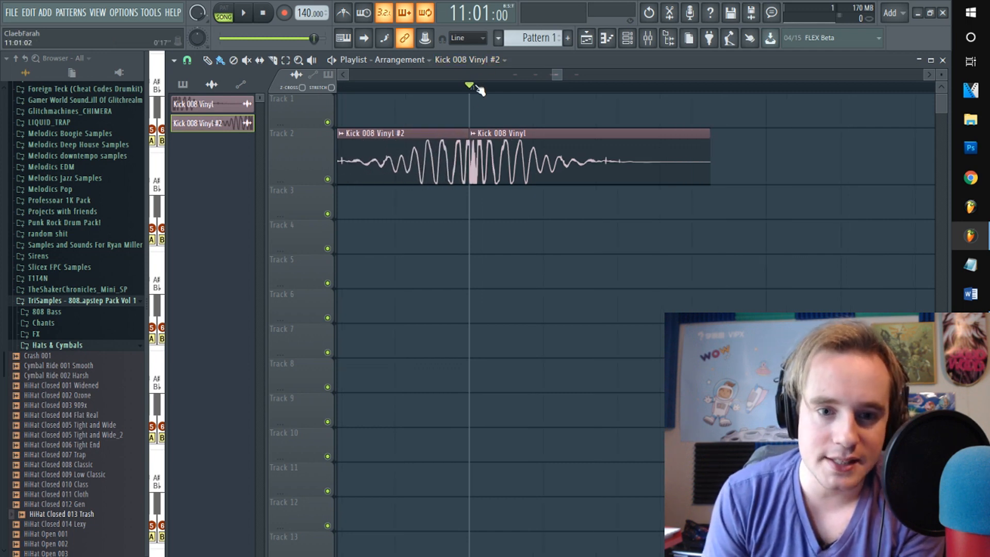
# Step: Play the trimmed reversed kick into the bar 11 kick from 10:15, and stop playback
pyautogui.scroll(-4, 436, 99)
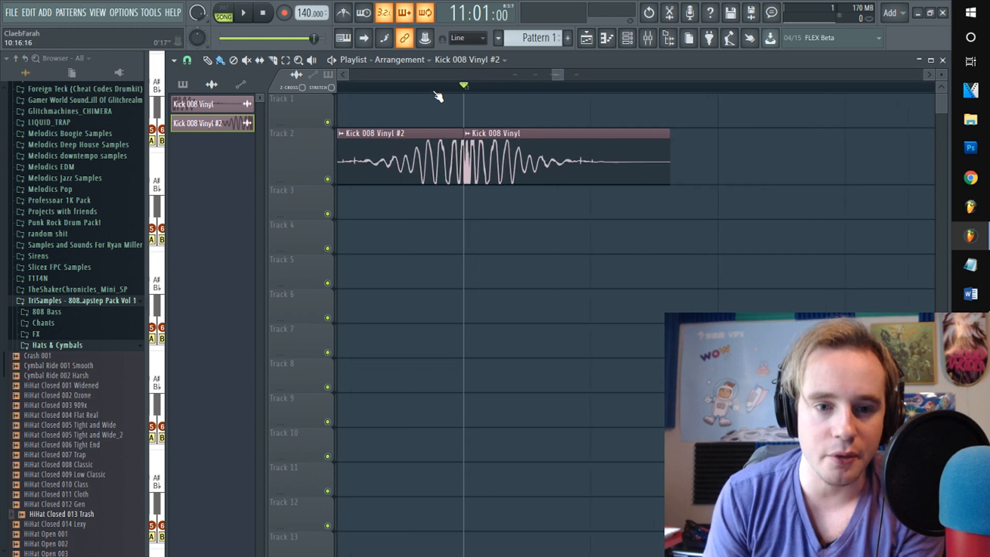
pyautogui.click(391, 91)
pyautogui.press('space')
pyautogui.press('space')
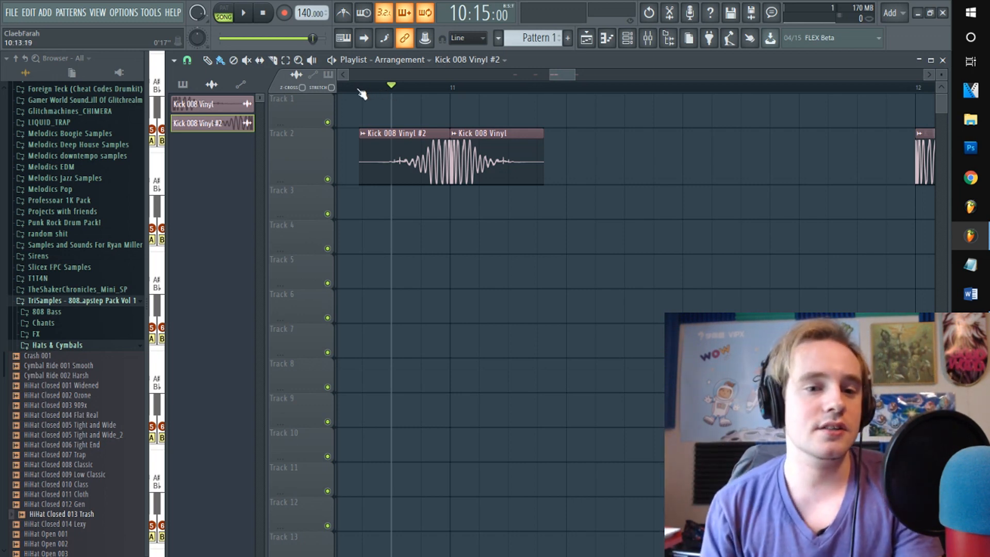
# Step: Play the whole kick pattern from bar 9, stop playback, and view the Kick 008 Vinyl sampler settings
pyautogui.scroll(-3, 362, 95)
pyautogui.moveTo(578, 76); pyautogui.dragTo(531, 78)
pyautogui.scroll(-4, 530, 88)
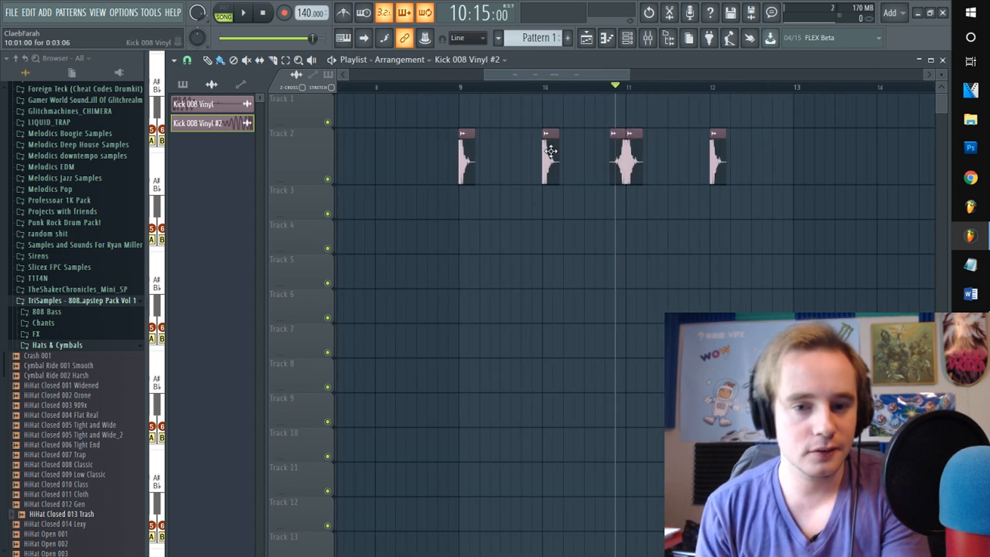
pyautogui.click(543, 88)
pyautogui.click(457, 87)
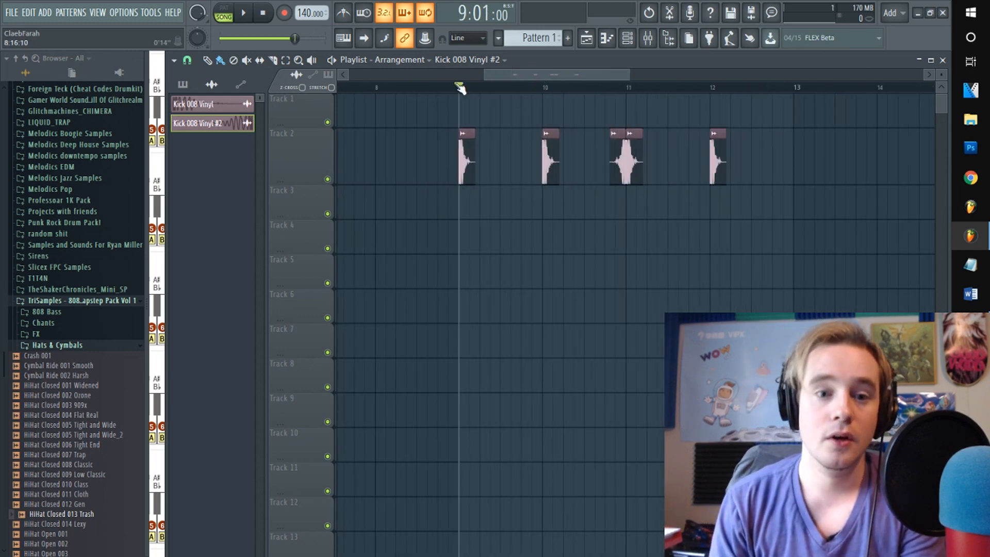
pyautogui.press('space')
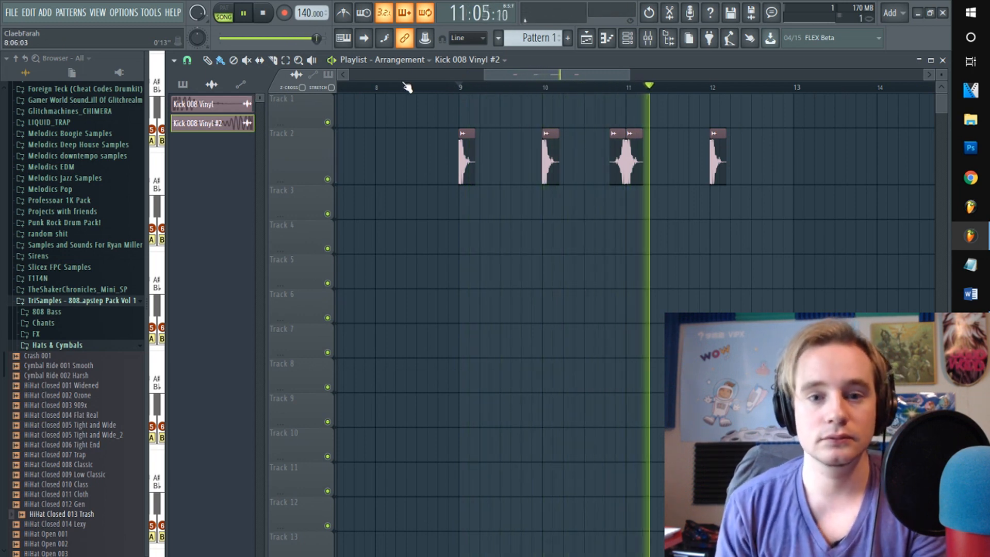
pyautogui.press('space')
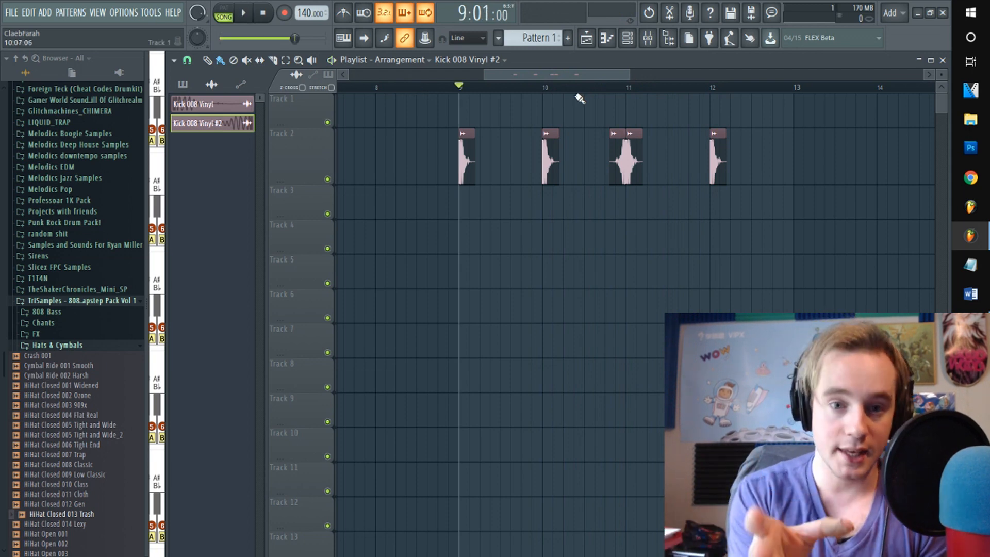
pyautogui.doubleClick(469, 164)
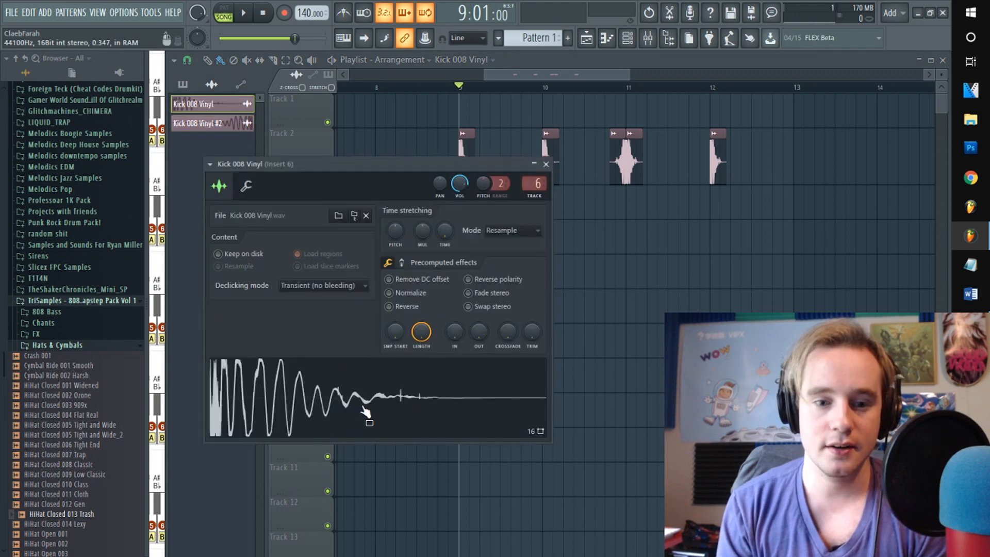
# Step: Set the playback position to 10:11 and load Maximus in slot 1 of Insert 6, the reversed kick's mixer track
pyautogui.click(596, 86)
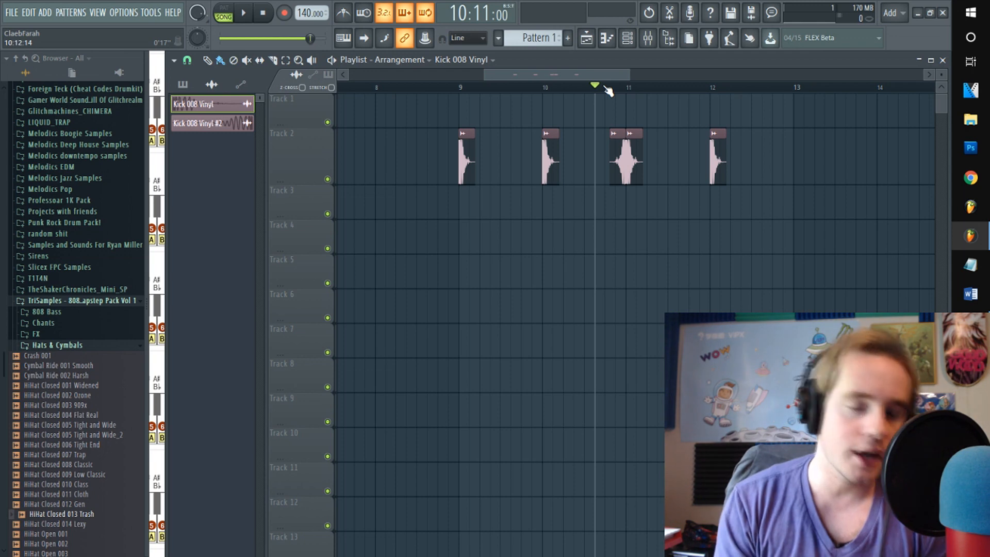
pyautogui.click(618, 153)
pyautogui.doubleClick(618, 153)
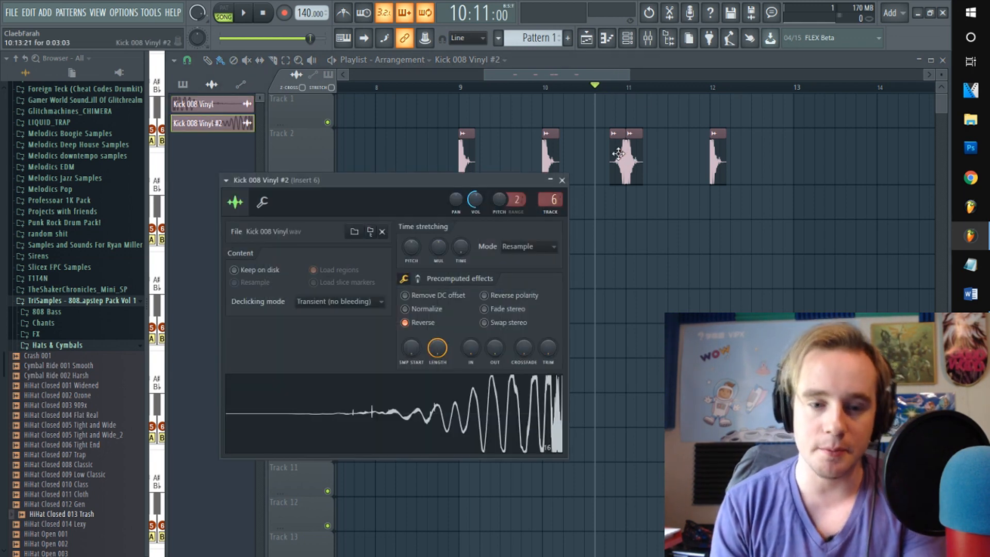
pyautogui.doubleClick(541, 202)
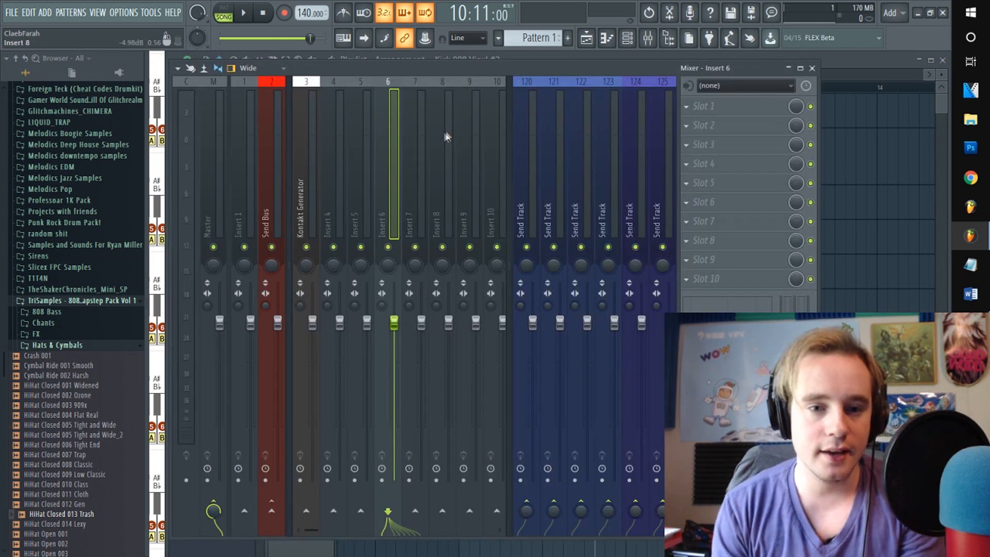
pyautogui.click(689, 108)
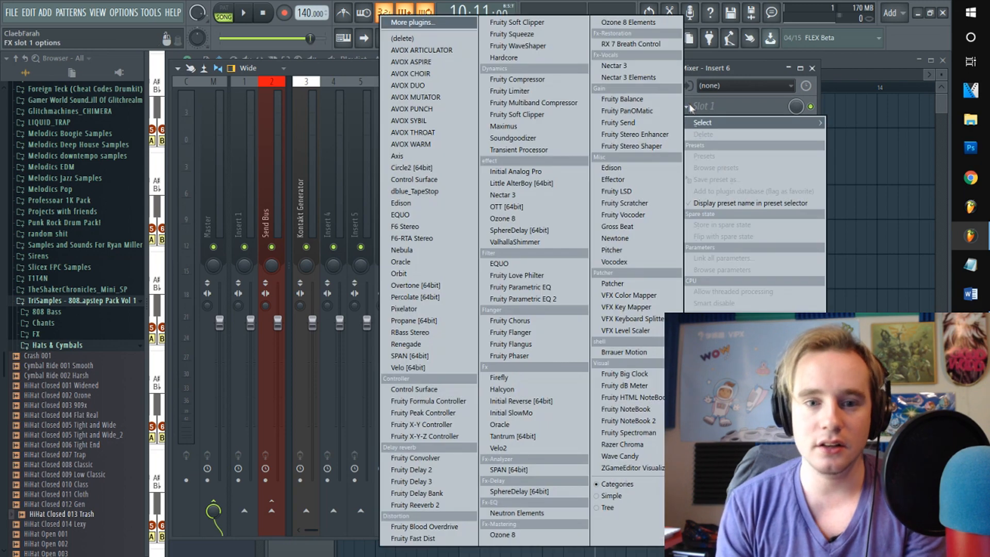
pyautogui.click(520, 127)
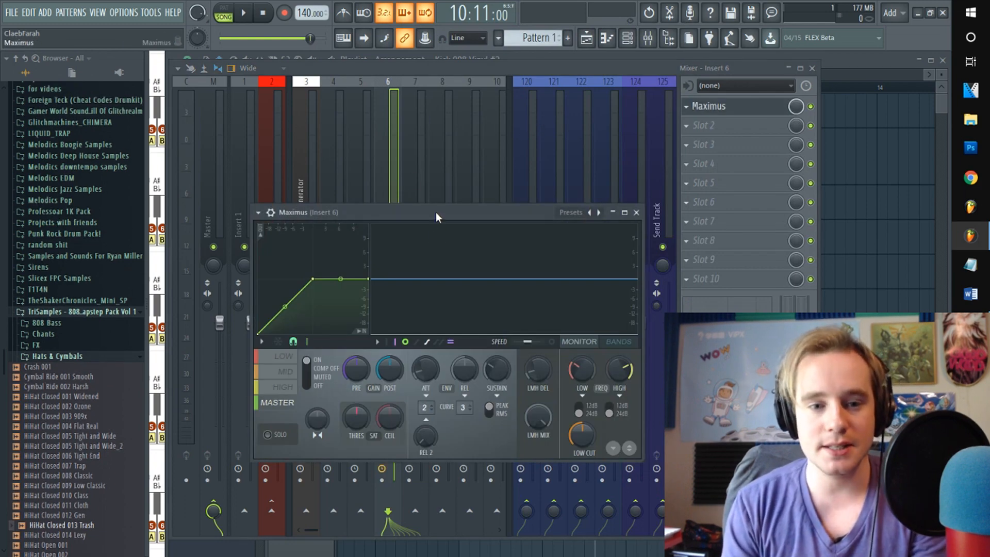
# Step: Move the Maximus window clear of the mixer's lower area and load the Punchy drums preset
pyautogui.moveTo(435, 213); pyautogui.dragTo(482, 148)
pyautogui.click(636, 151)
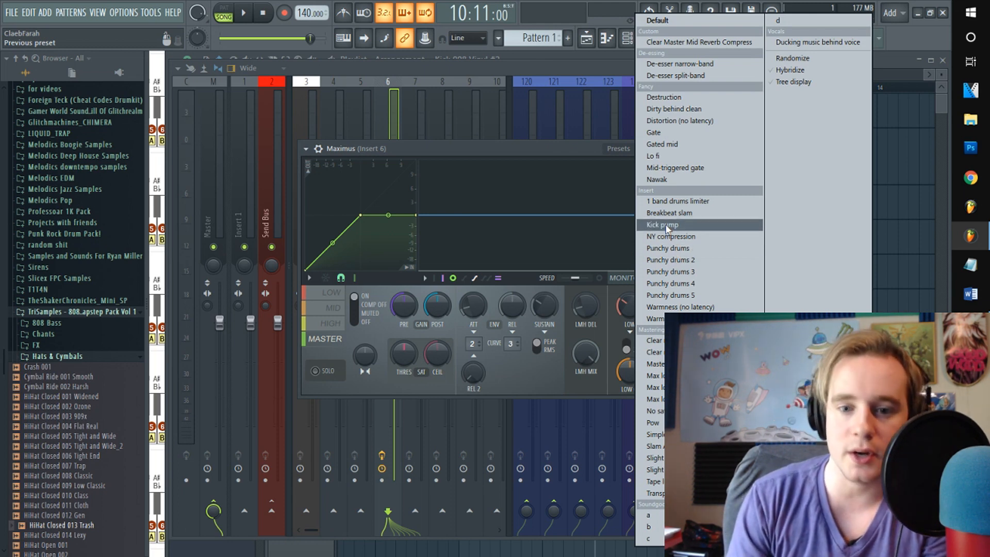
pyautogui.click(669, 251)
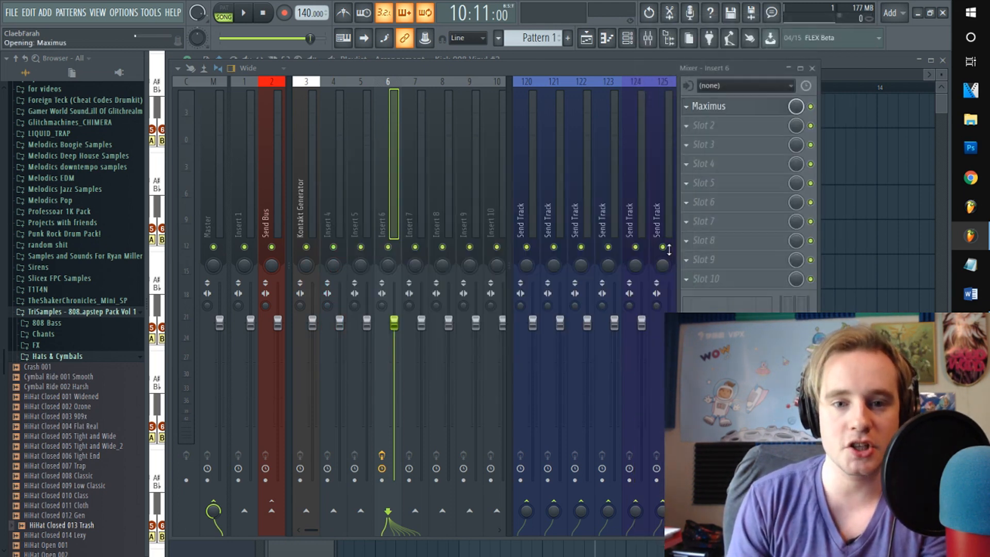
# Step: Play the kicks from 10:11 and examine the low, mid and high band compression in Maximus
pyautogui.press('space')
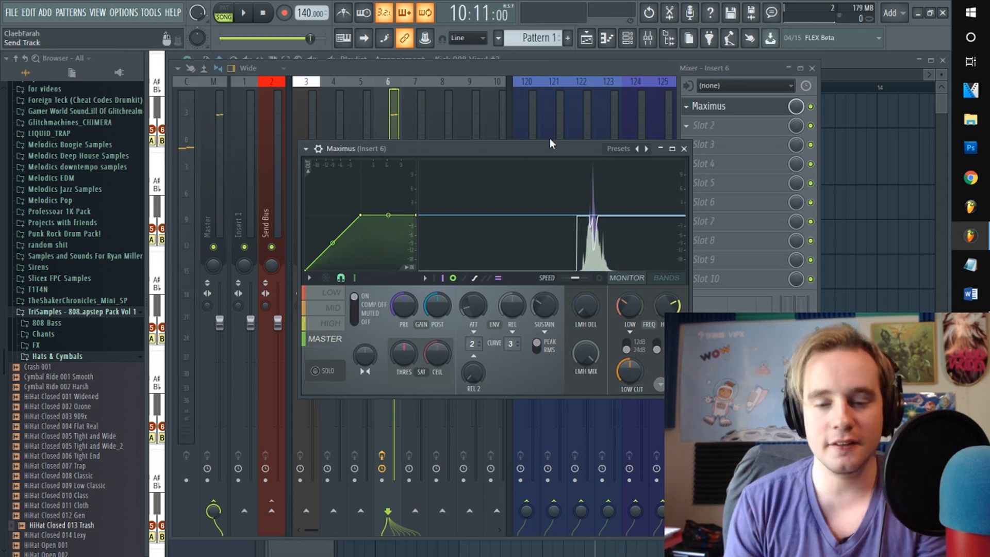
pyautogui.click(324, 293)
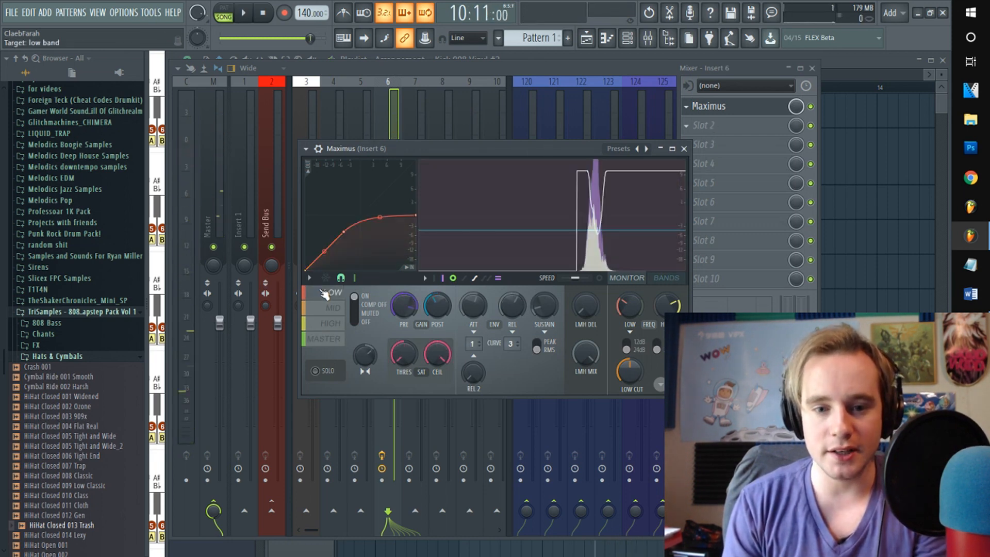
pyautogui.click(330, 308)
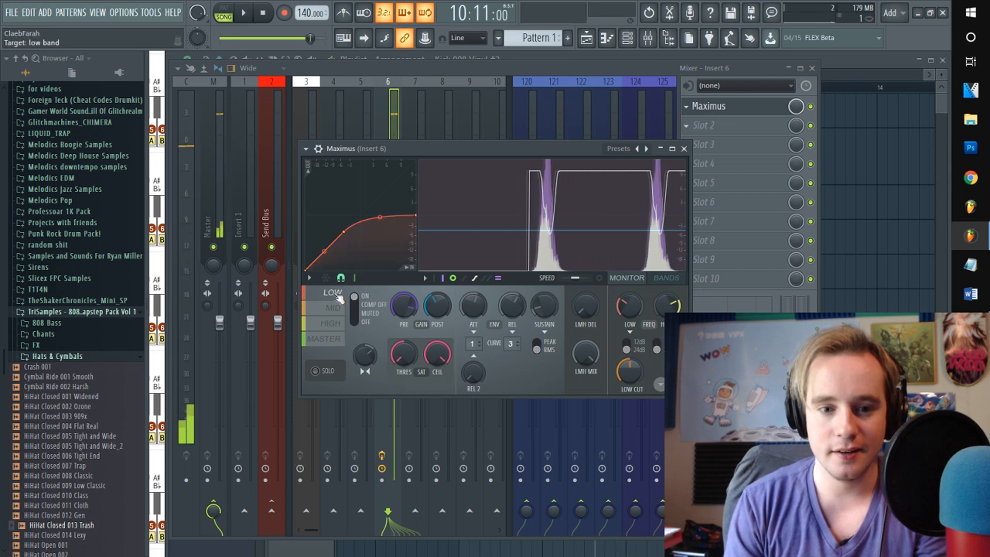
pyautogui.click(331, 324)
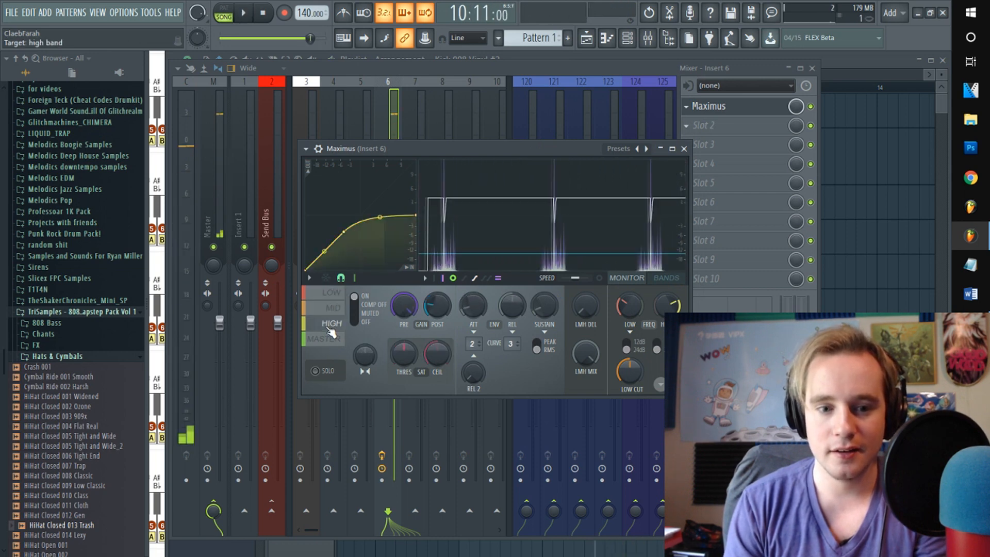
# Step: Replay the kicks from 10:11 and compare the mid, low and high band compression in Maximus
pyautogui.press('space')
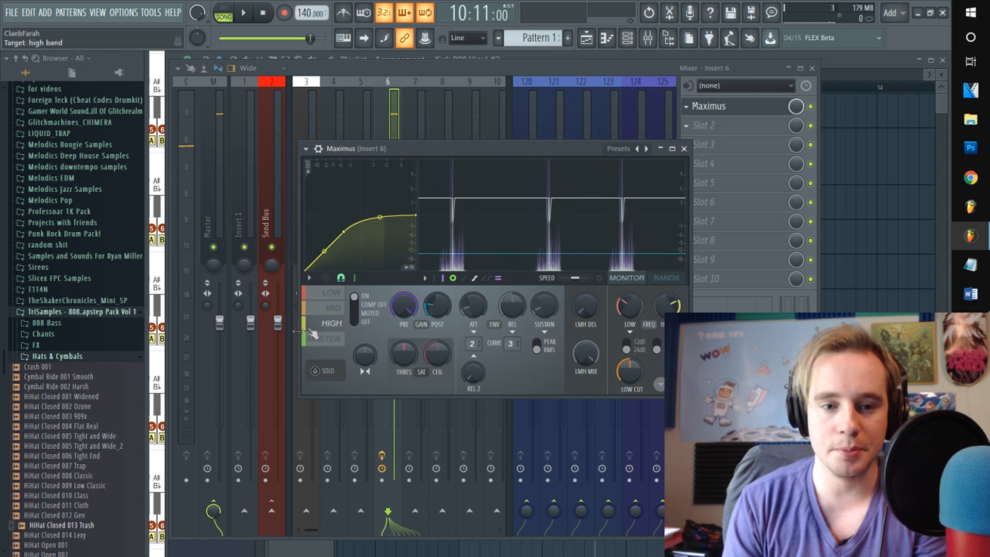
pyautogui.click(330, 308)
pyautogui.press('space')
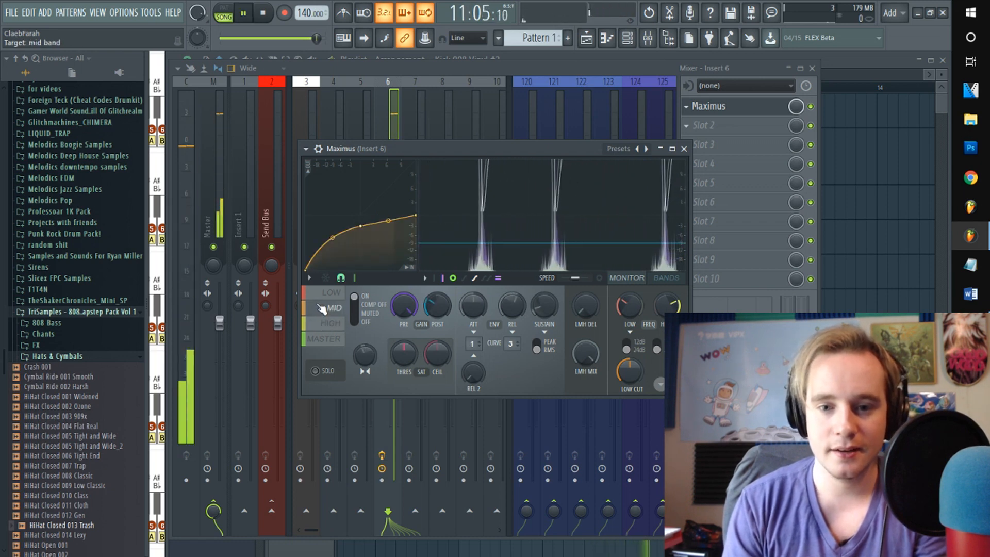
pyautogui.press('space')
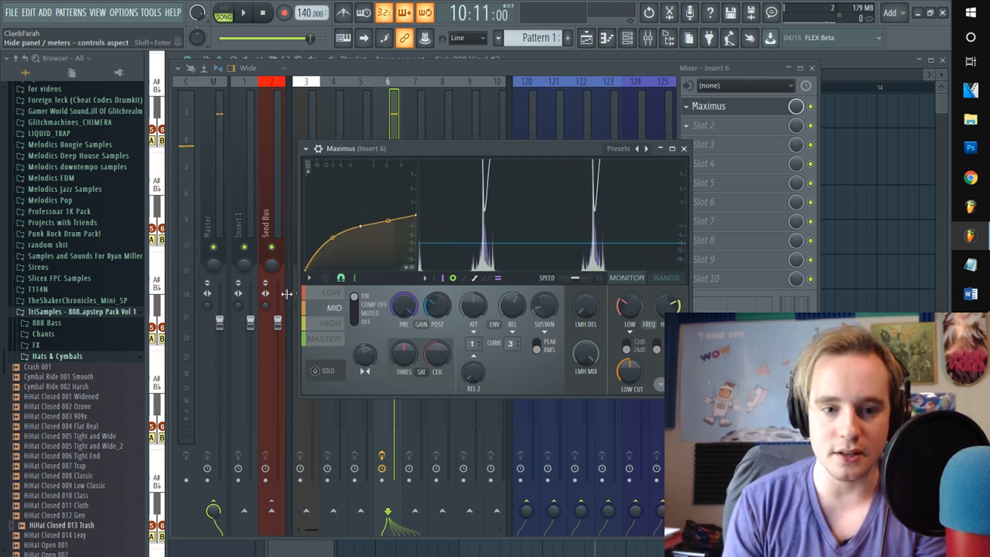
pyautogui.click(333, 297)
pyautogui.press('space')
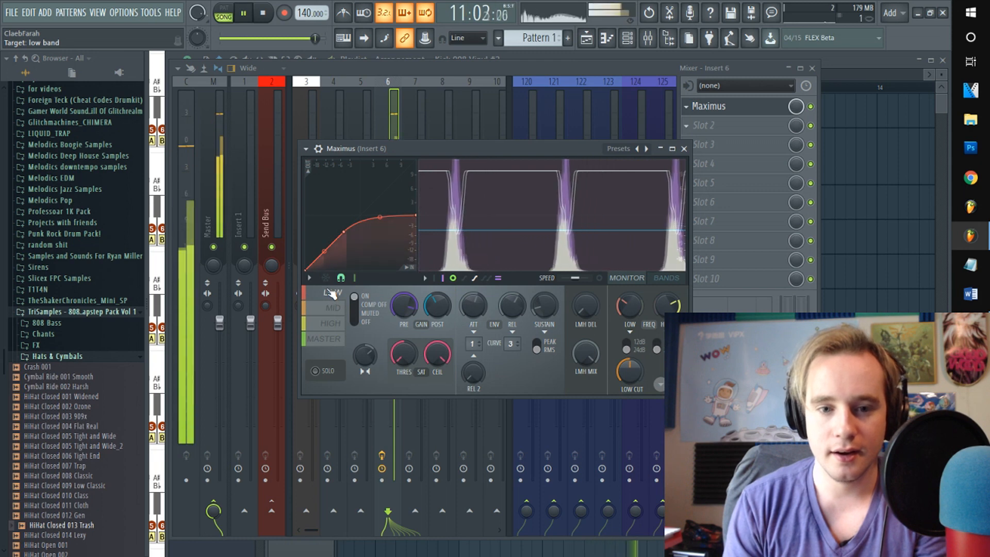
pyautogui.click(330, 308)
pyautogui.press('space')
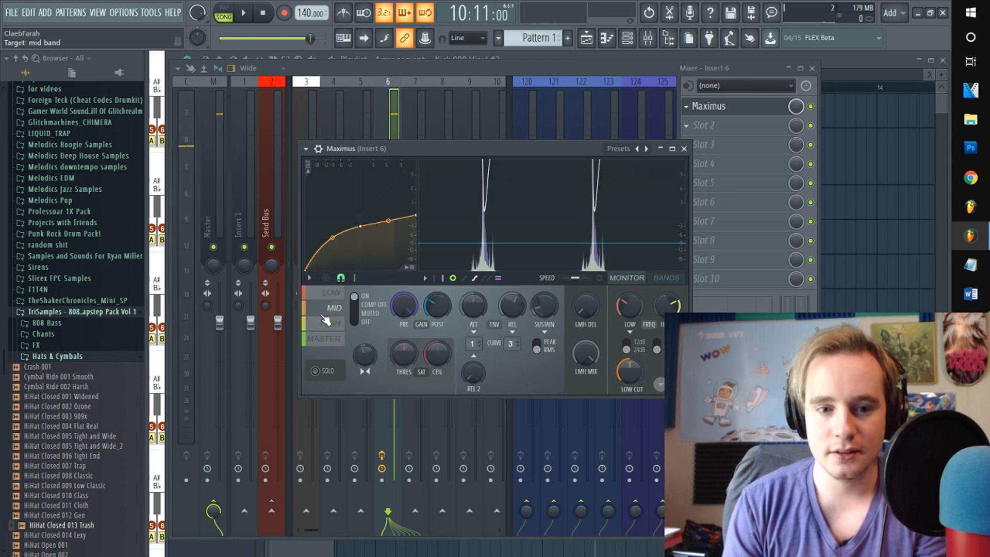
pyautogui.click(330, 326)
pyautogui.click(329, 308)
pyautogui.click(331, 292)
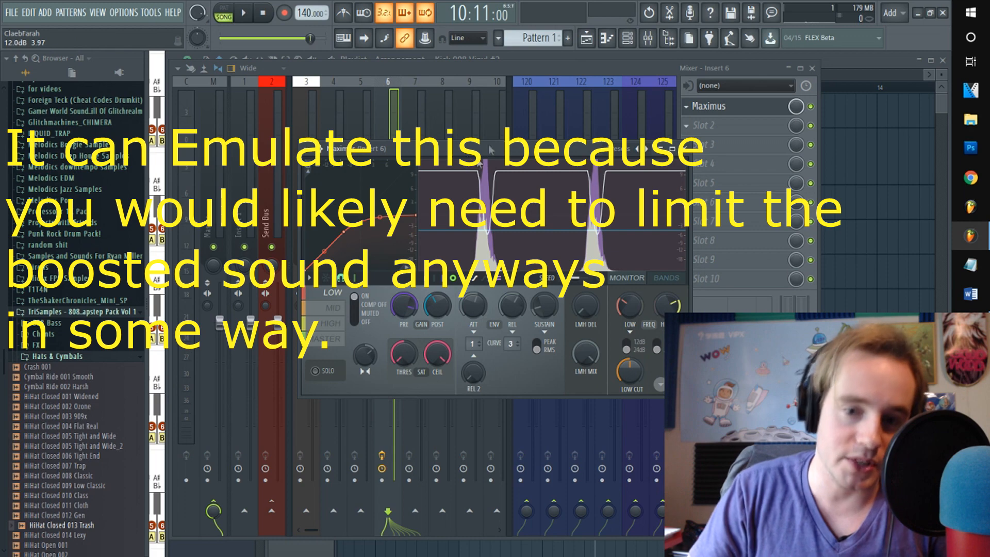
# Step: Close Maximus and the mixer, and play the kick pattern from bar 9 in the playlist
pyautogui.click(684, 149)
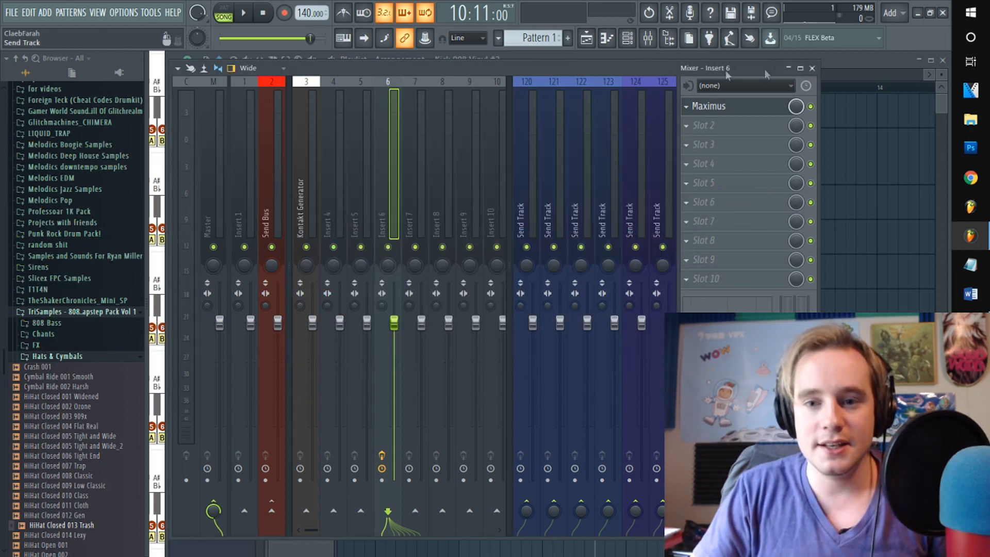
pyautogui.click(812, 68)
pyautogui.click(460, 88)
pyautogui.press('space')
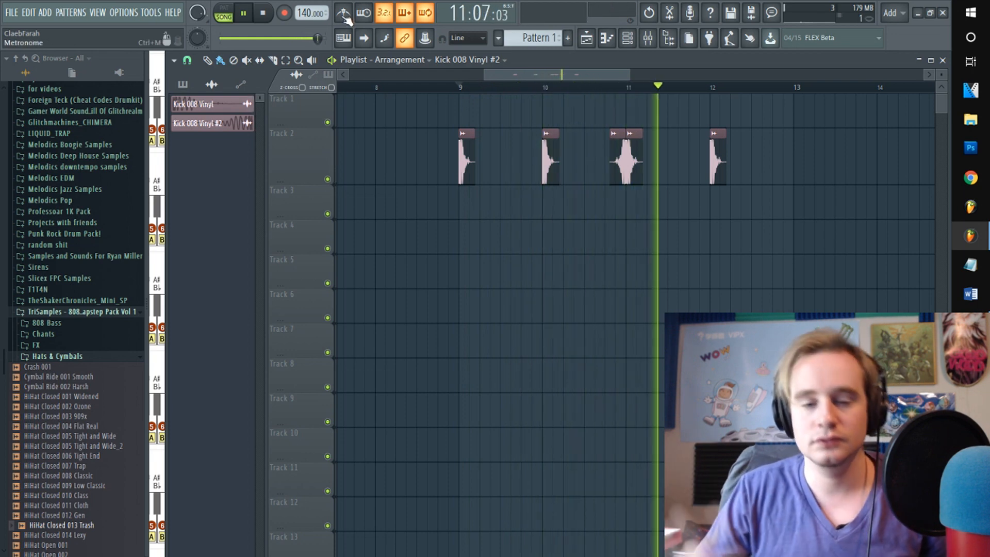
pyautogui.press('space')
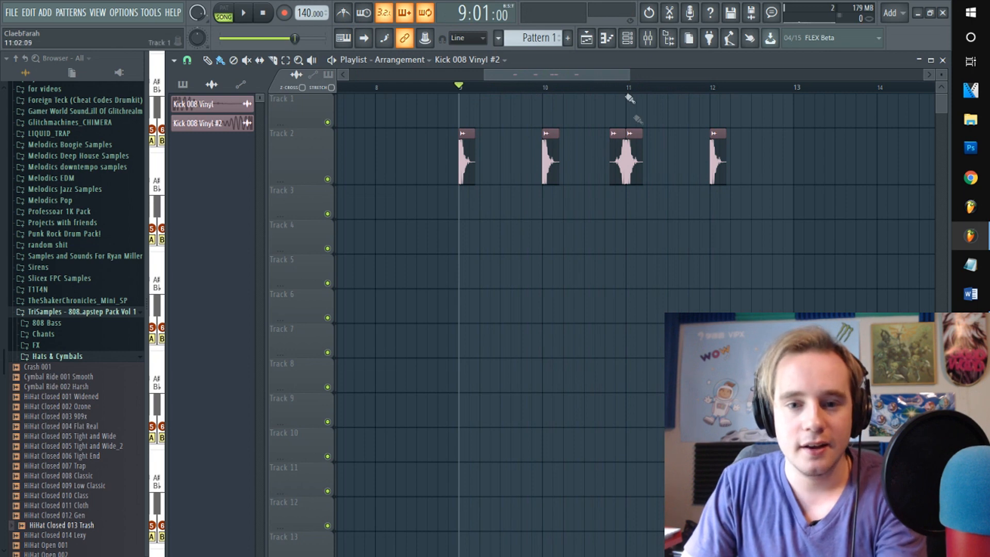
# Step: View the reversed kick clip's sampler settings with the metronome turned on, and set the playback position to 10:13
pyautogui.click(351, 16)
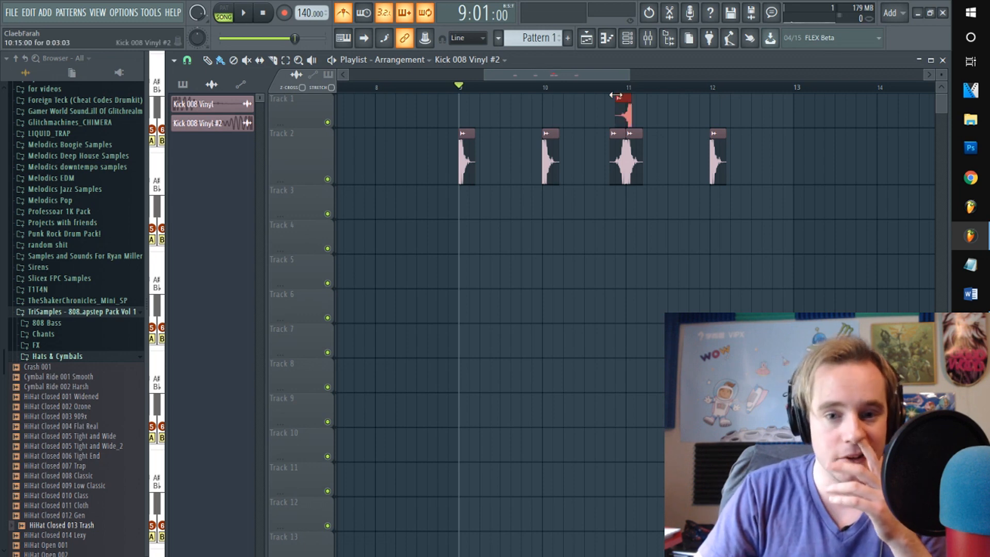
pyautogui.click(615, 87)
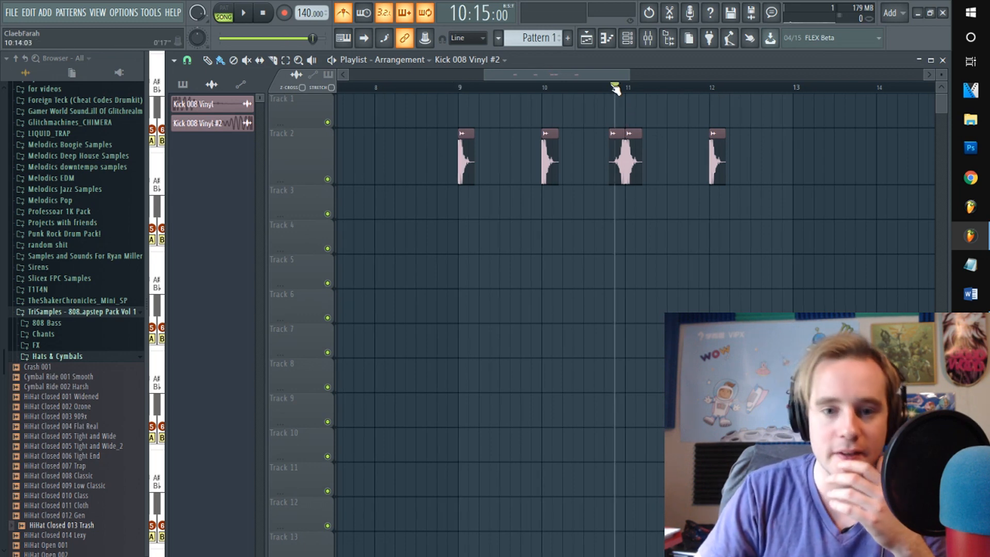
pyautogui.doubleClick(619, 133)
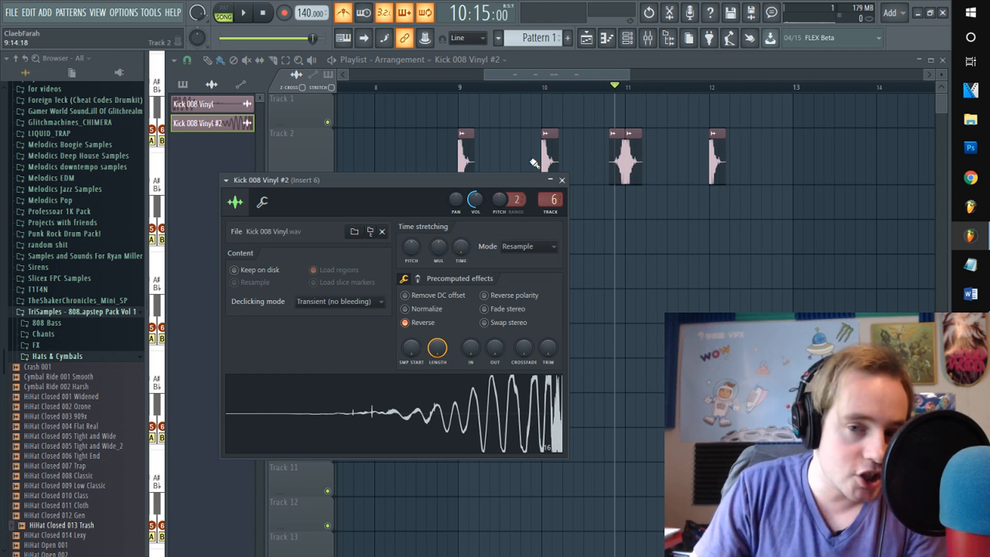
pyautogui.click(609, 90)
pyautogui.scroll(3, 609, 91)
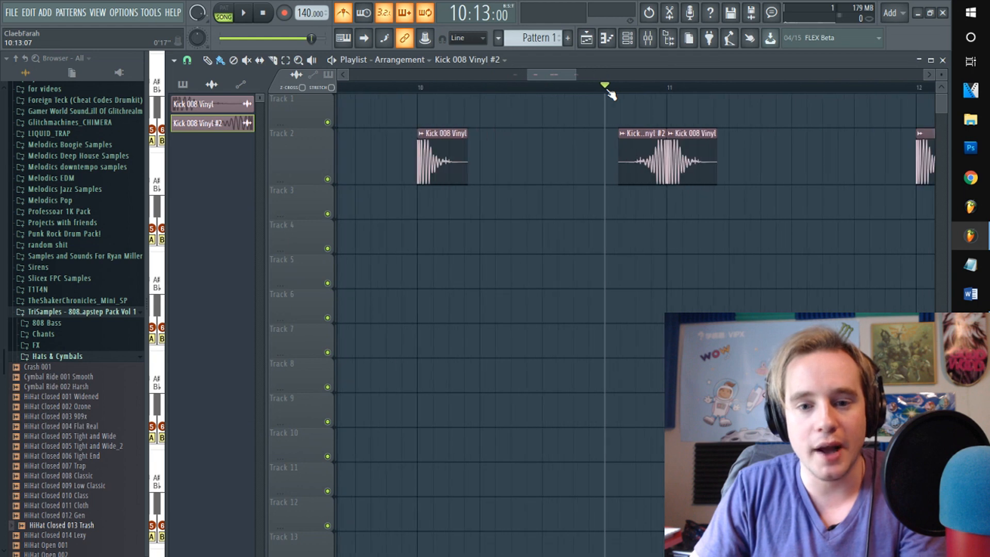
# Step: Set the reversed kick's time stretching mode to Stretch and enable clip stretching in the playlist
pyautogui.doubleClick(647, 171)
pyautogui.click(521, 246)
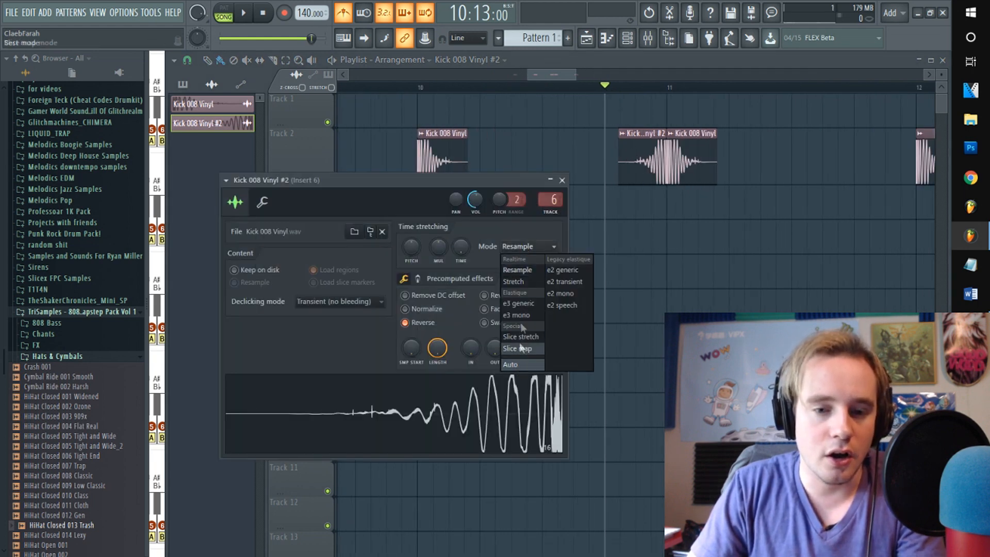
pyautogui.click(530, 283)
pyautogui.click(633, 155)
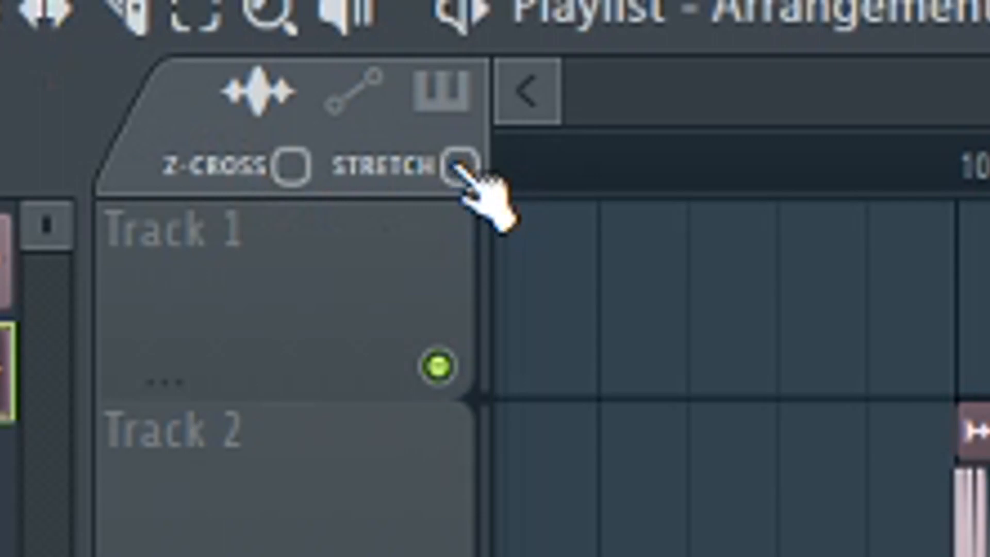
pyautogui.click(332, 89)
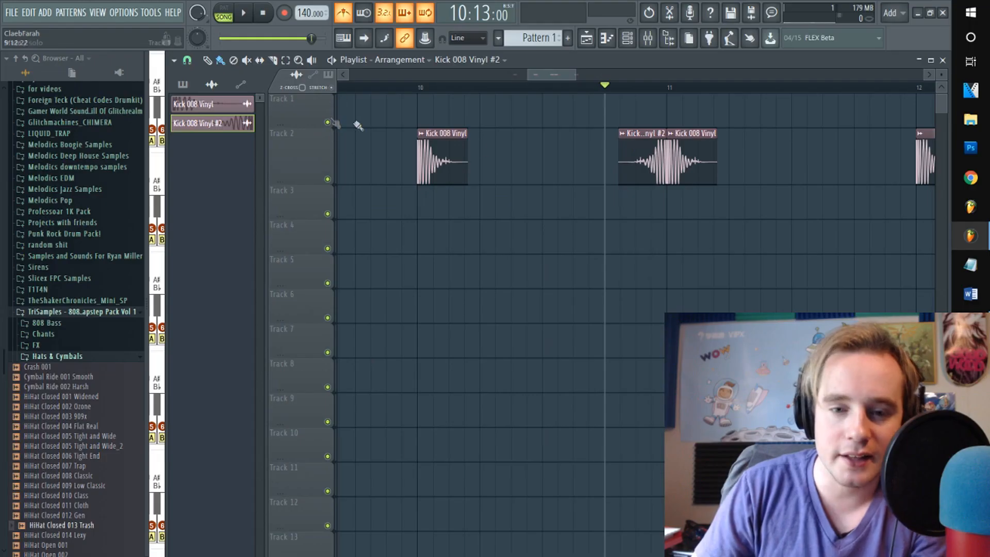
# Step: Stretch the start of the reversed kick clip earlier to lengthen it, and play the result
pyautogui.moveTo(616, 159); pyautogui.dragTo(584, 160)
pyautogui.click(496, 87)
pyautogui.press('space')
pyautogui.press('space')
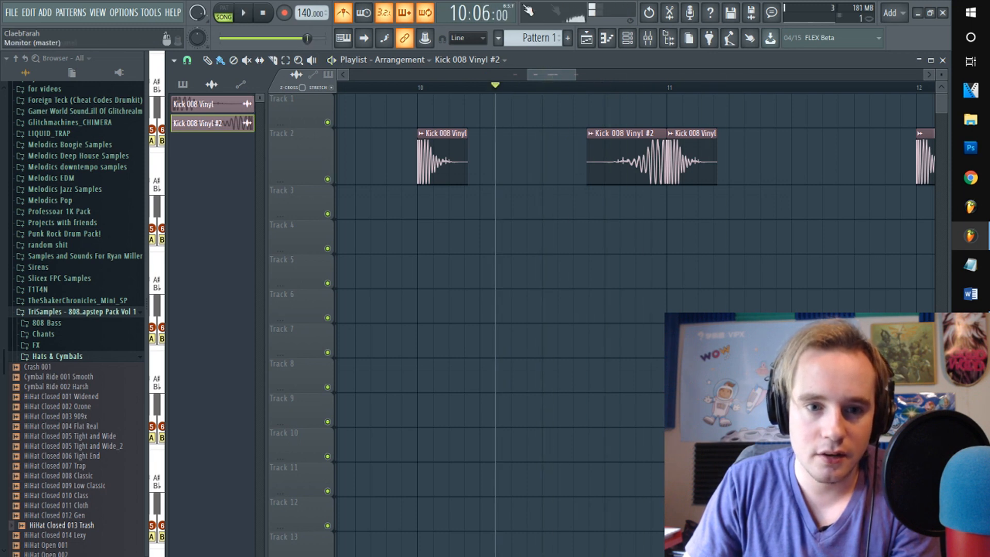
pyautogui.click(436, 91)
pyautogui.press('space')
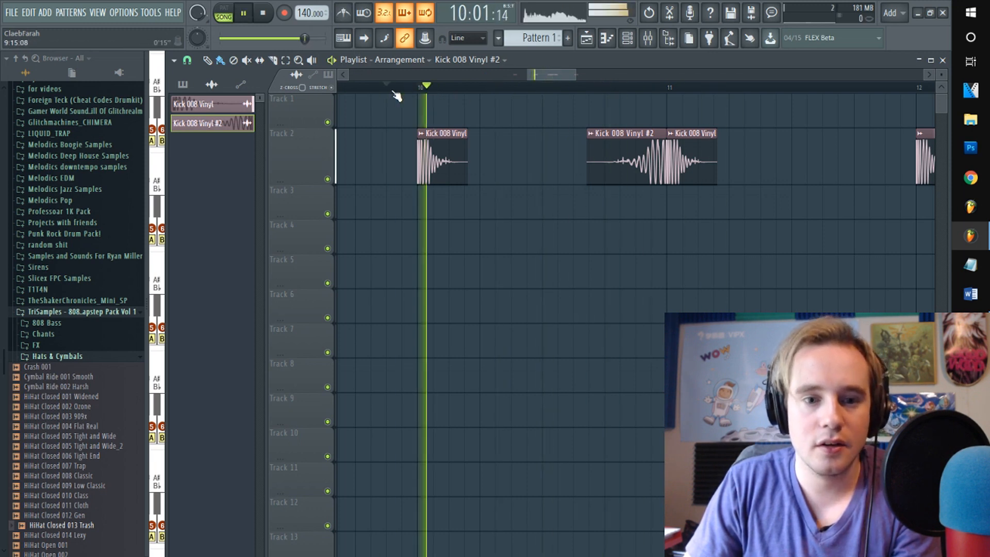
pyautogui.press('space')
# Step: Undo the stretch of the reversed kick clip and play the pattern from 9:15
pyautogui.hotkey('ctrl', 'z')
pyautogui.press('space')
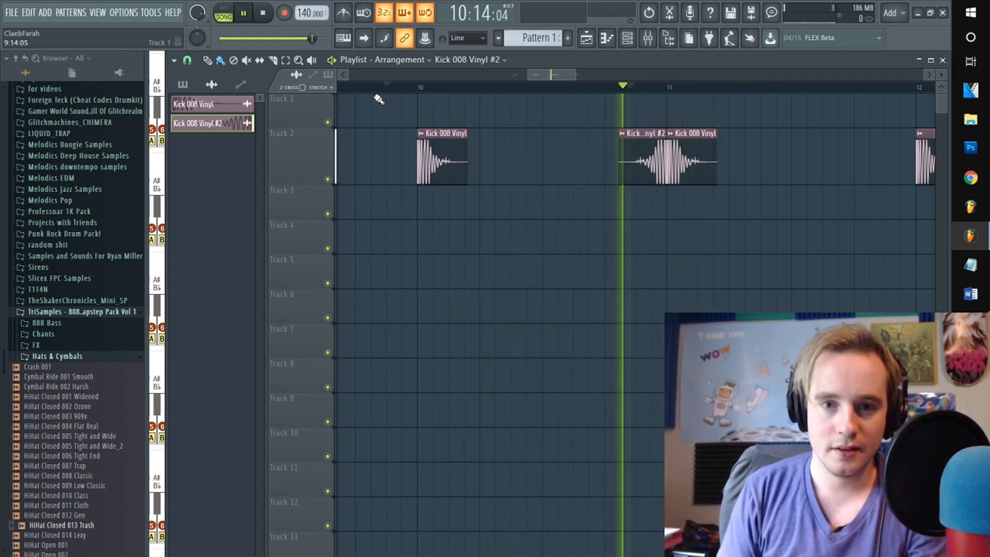
pyautogui.press('space')
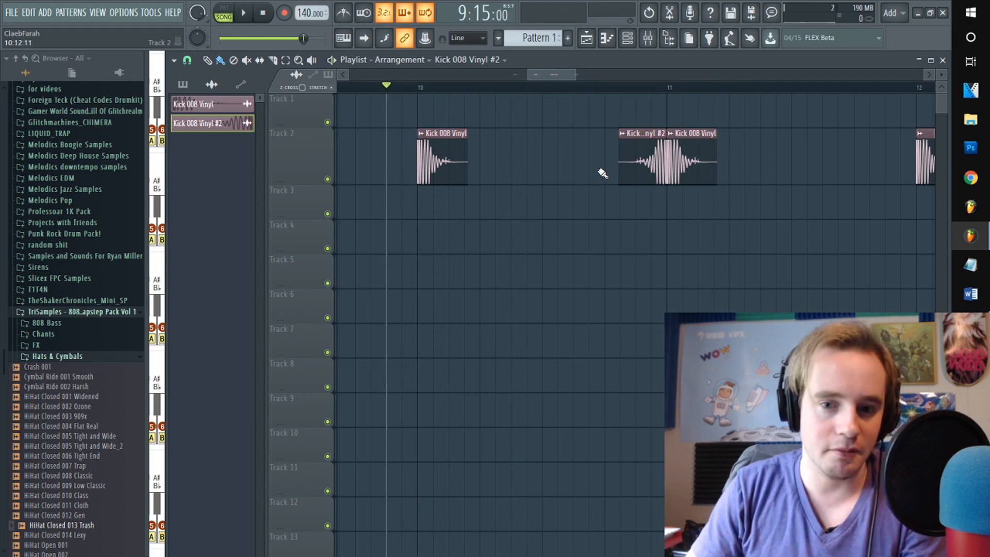
# Step: Try compressing the reversed kick clip by moving its start closer to bar 11, play it, and restore its length
pyautogui.moveTo(619, 154); pyautogui.dragTo(649, 155)
pyautogui.press('space')
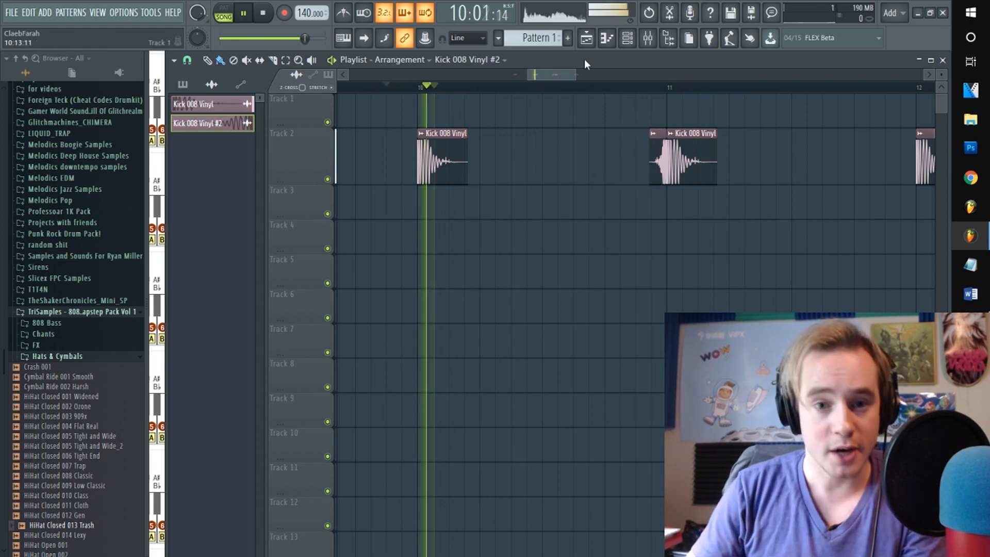
pyautogui.press('space')
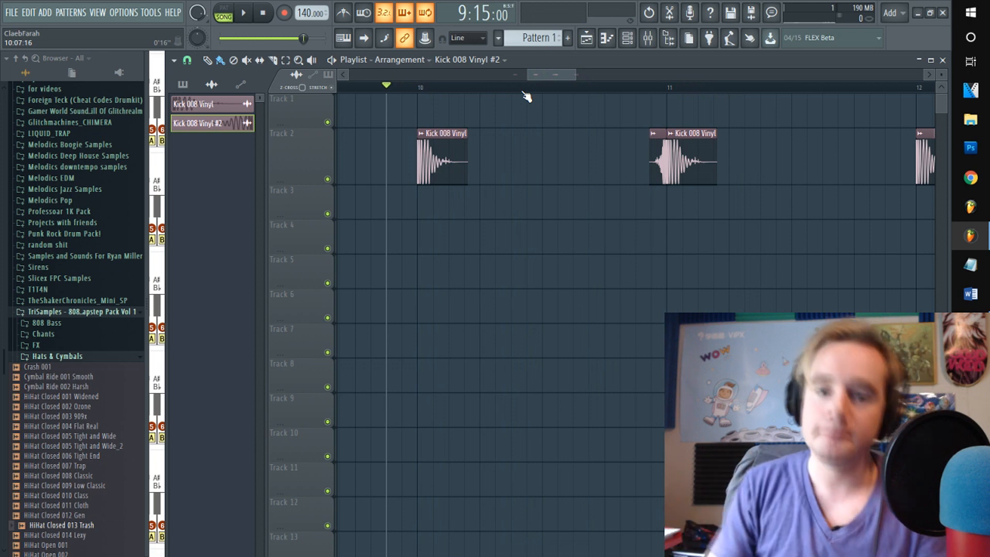
pyautogui.moveTo(644, 166); pyautogui.dragTo(640, 163)
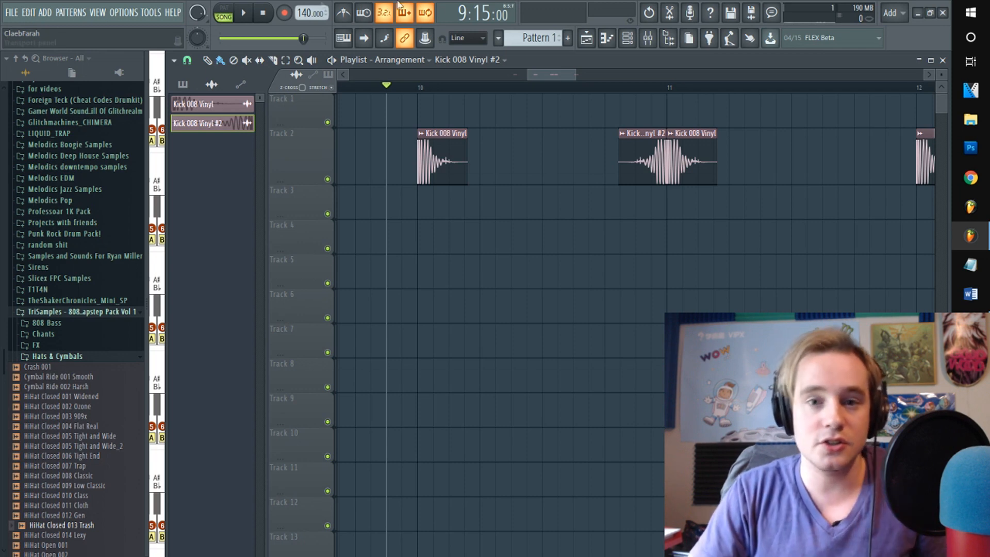
# Step: Load Transient Processor in slot 2 of Insert 6, and move its window clear while playing the kicks
pyautogui.click(649, 39)
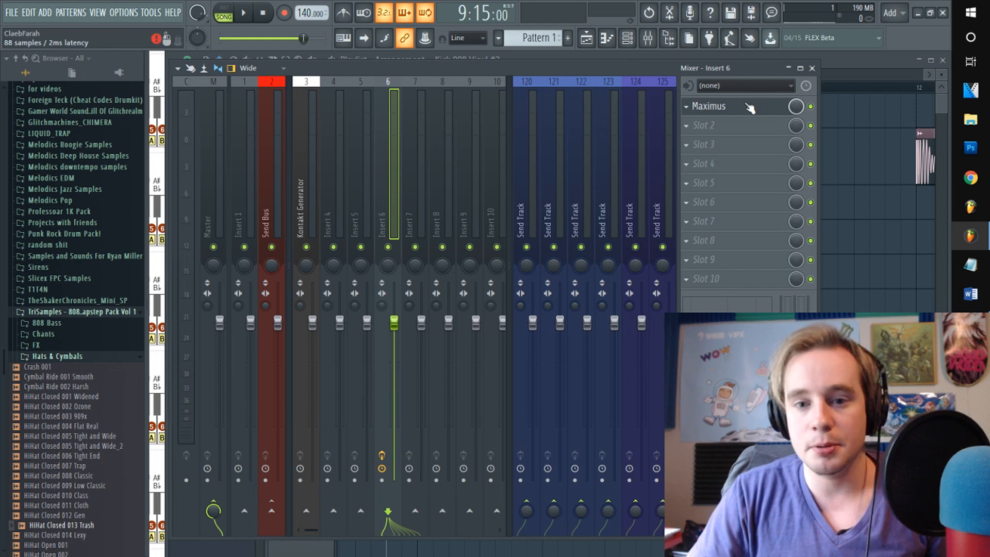
pyautogui.click(686, 125)
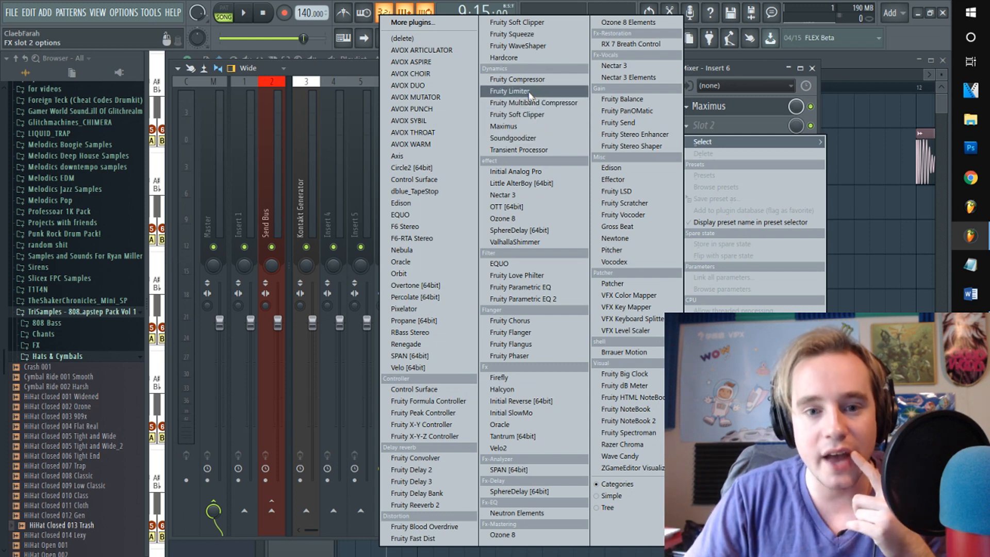
pyautogui.click(528, 149)
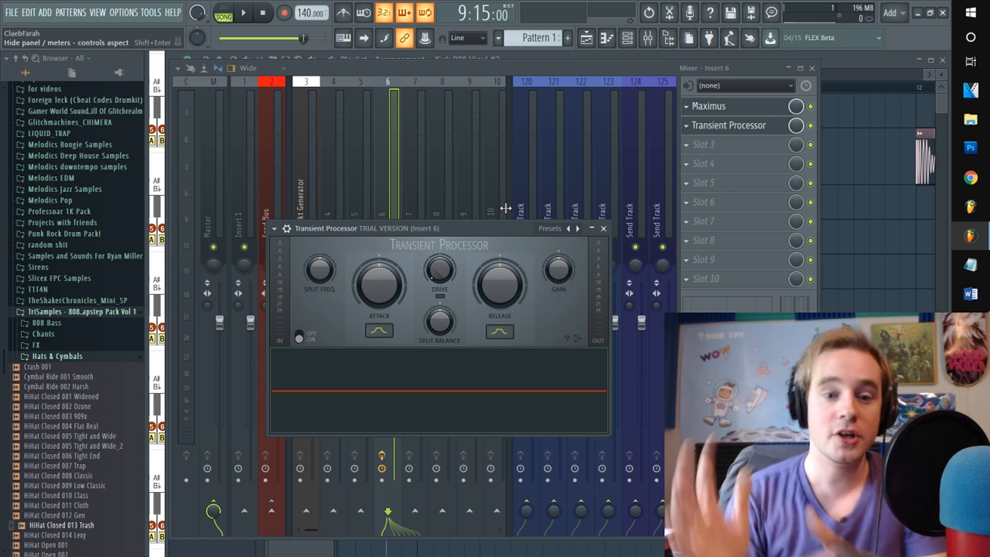
pyautogui.press('space')
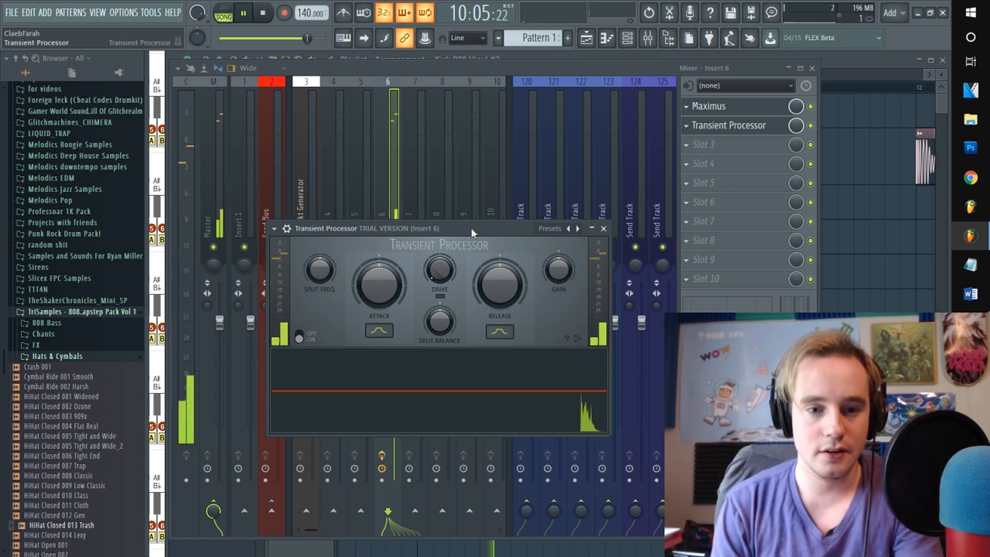
pyautogui.moveTo(471, 228); pyautogui.dragTo(528, 117)
pyautogui.press('space')
# Step: Select the playlist range from 9:15 to just past the bar 12 kick and play it with Transient Processor open
pyautogui.press('F5')
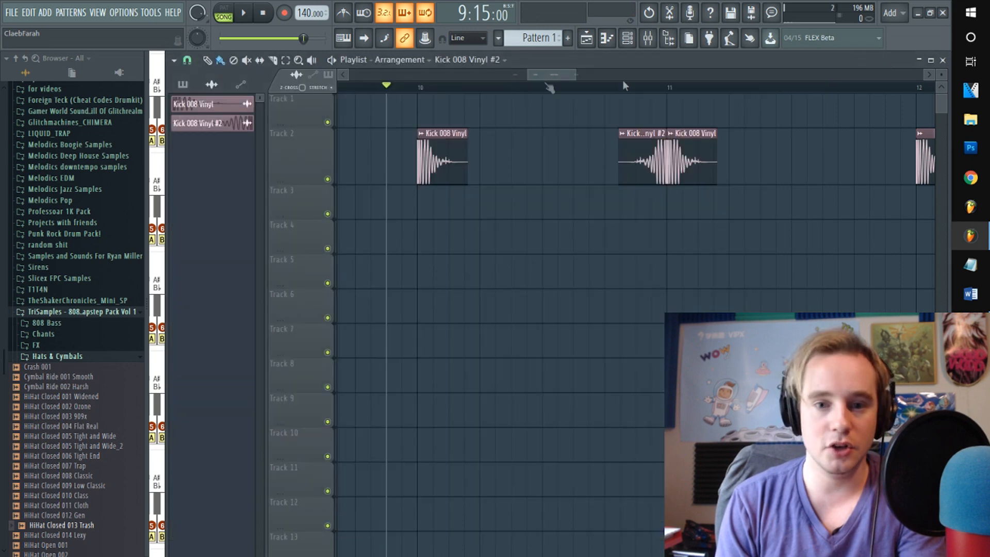
pyautogui.moveTo(387, 89); pyautogui.dragTo(932, 106)
pyautogui.press('space')
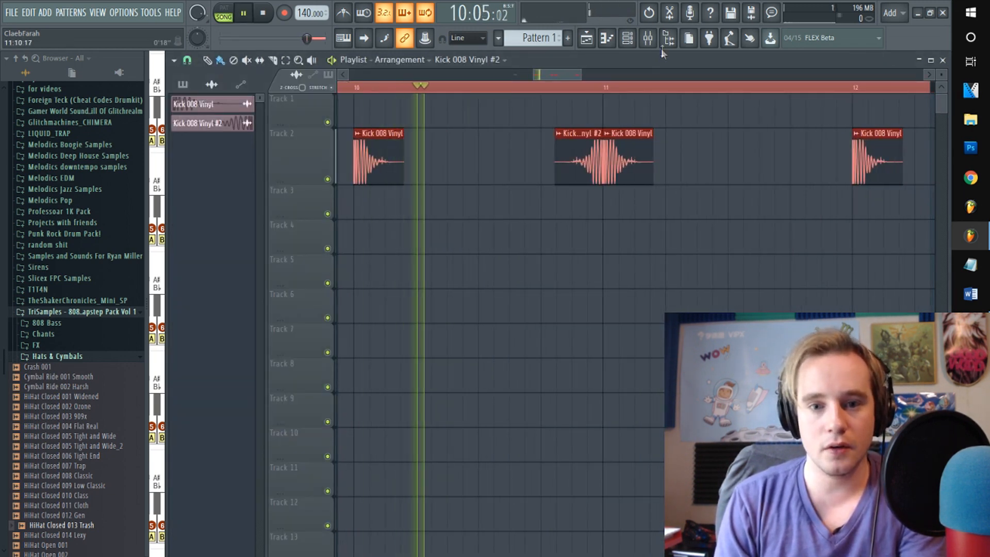
pyautogui.press('F9')
pyautogui.click(762, 133)
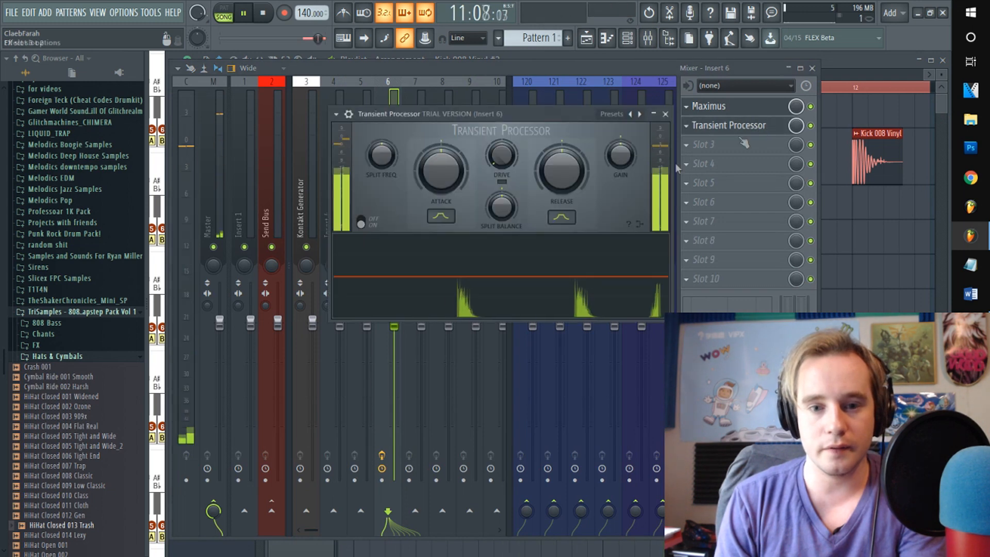
pyautogui.press('space')
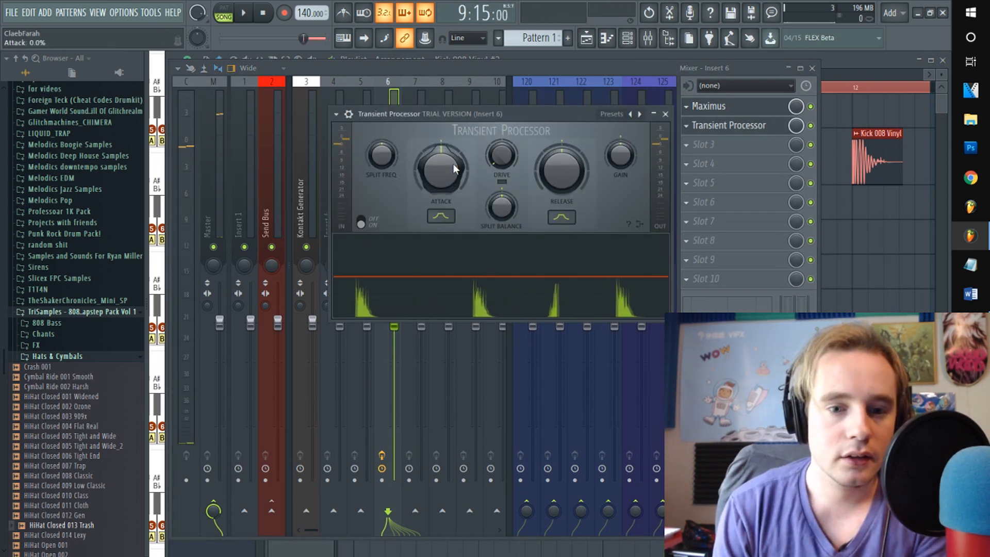
# Step: Raise the Attack in Transient Processor while playing the selected kicks, and try out the Release and Drive controls
pyautogui.moveTo(444, 178); pyautogui.dragTo(444, 170)
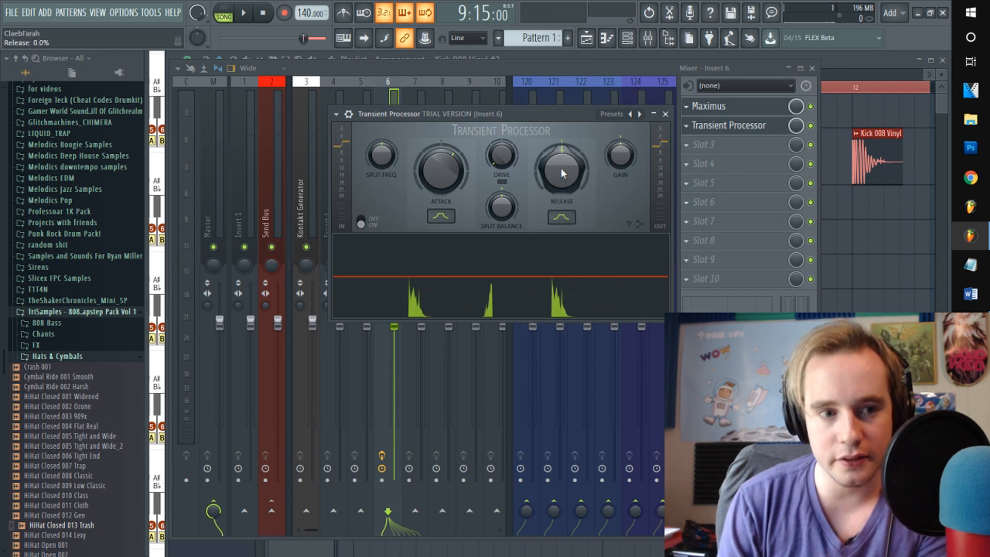
pyautogui.moveTo(561, 168); pyautogui.dragTo(561, 171)
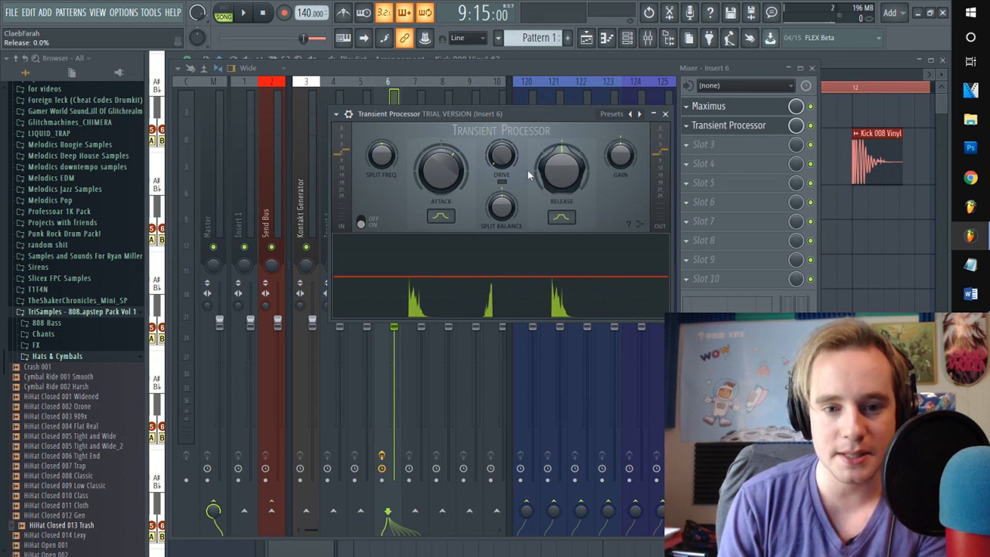
pyautogui.press('space')
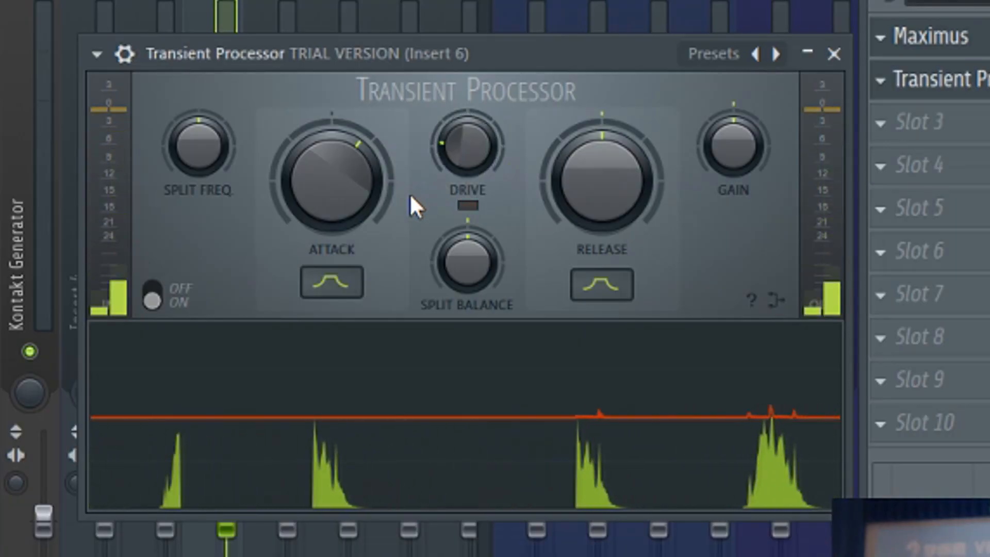
pyautogui.moveTo(338, 178); pyautogui.dragTo(338, 150)
pyautogui.moveTo(469, 141); pyautogui.dragTo(469, 129)
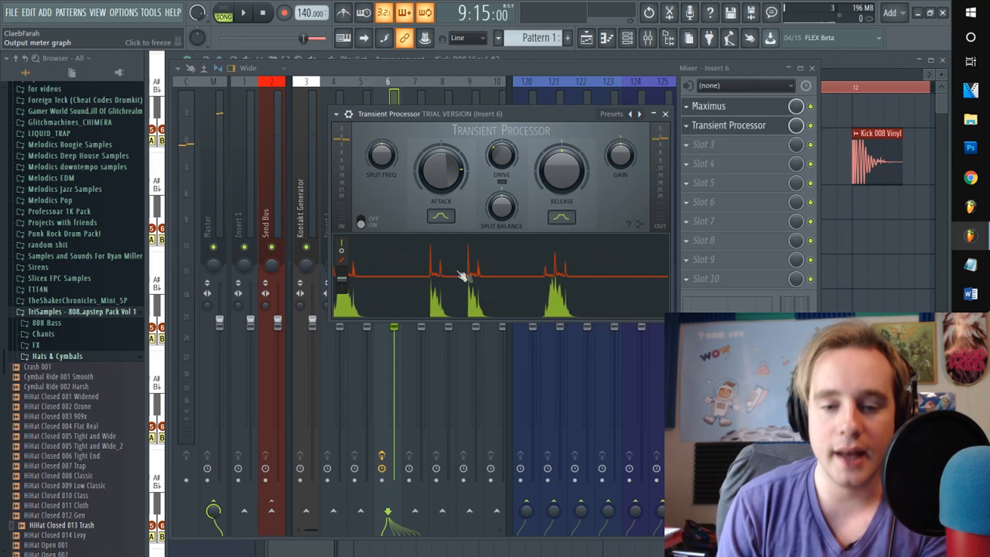
# Step: Freeze the level graph and try out low and high Release amounts while playing the kicks, returning Release to about zero
pyautogui.click(461, 276)
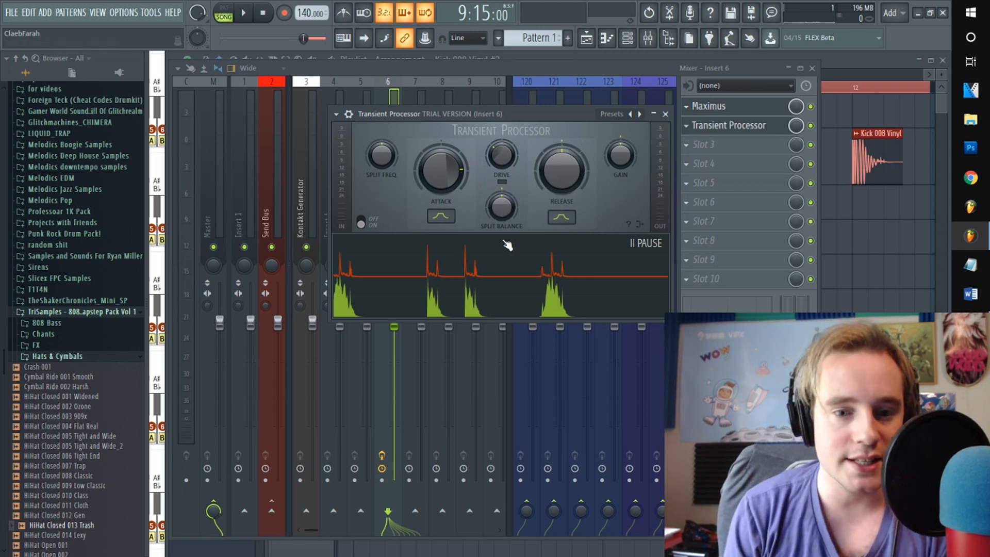
pyautogui.scroll(-5, 561, 164)
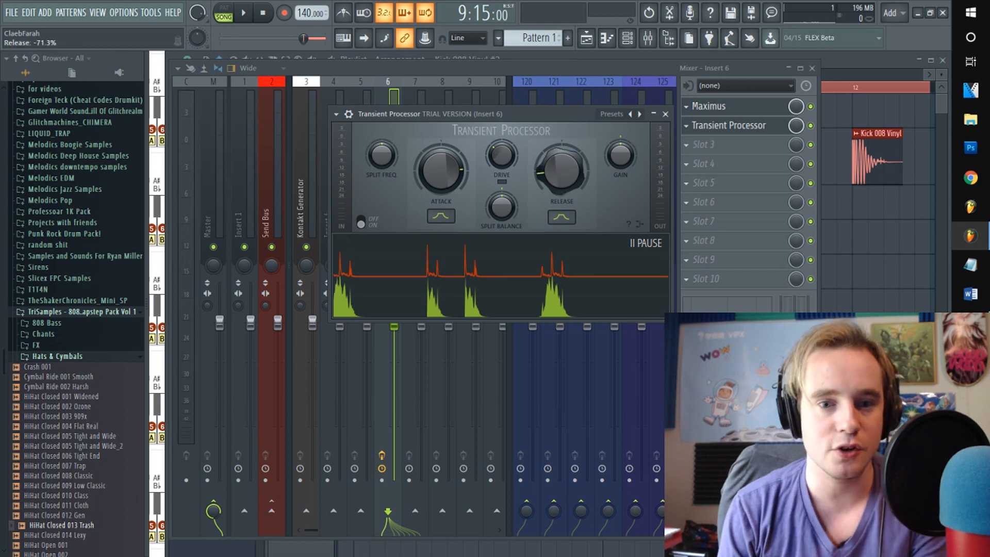
pyautogui.press('space')
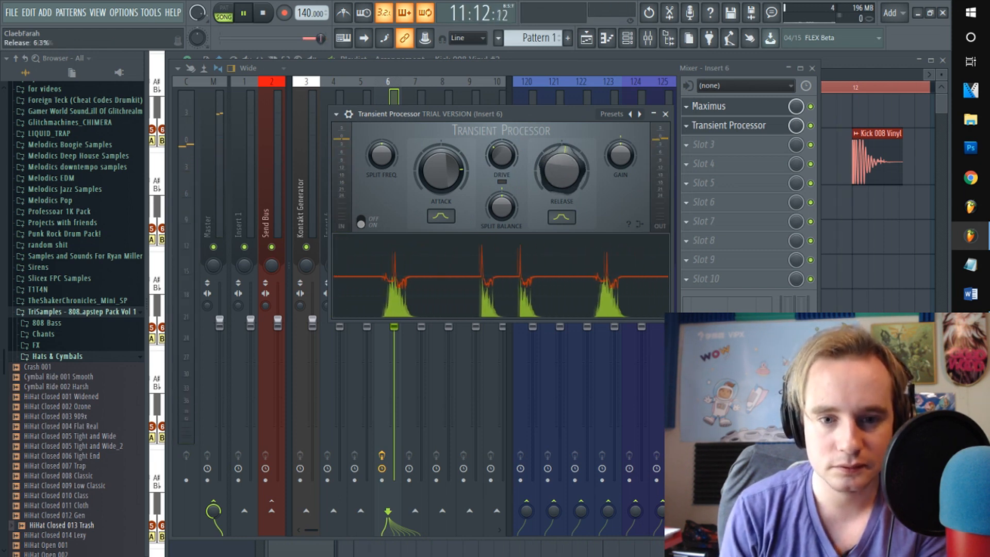
pyautogui.moveTo(562, 182)
pyautogui.mouseDown()
pyautogui.moveTo(562, 192)
pyautogui.moveTo(562, 179)
pyautogui.mouseUp()
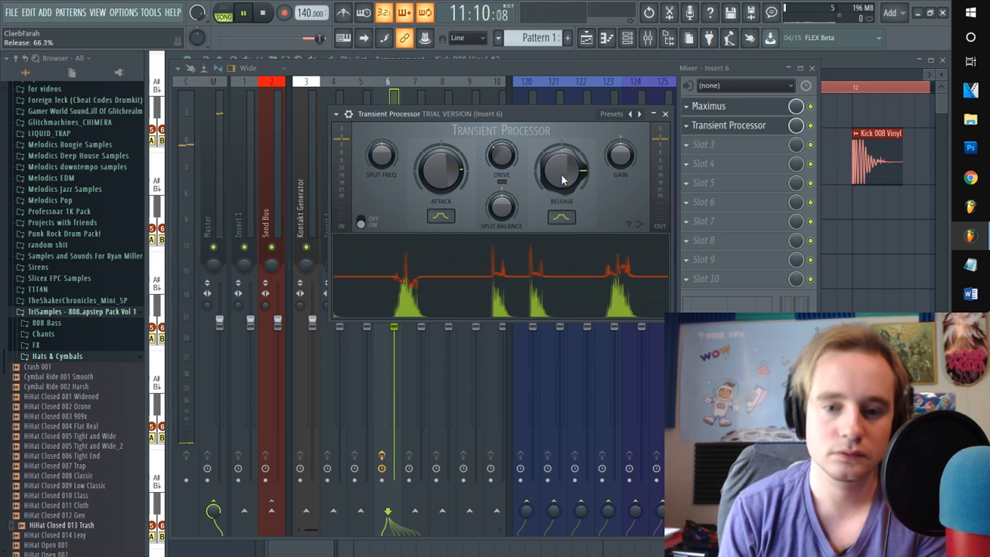
pyautogui.moveTo(562, 172); pyautogui.dragTo(562, 195)
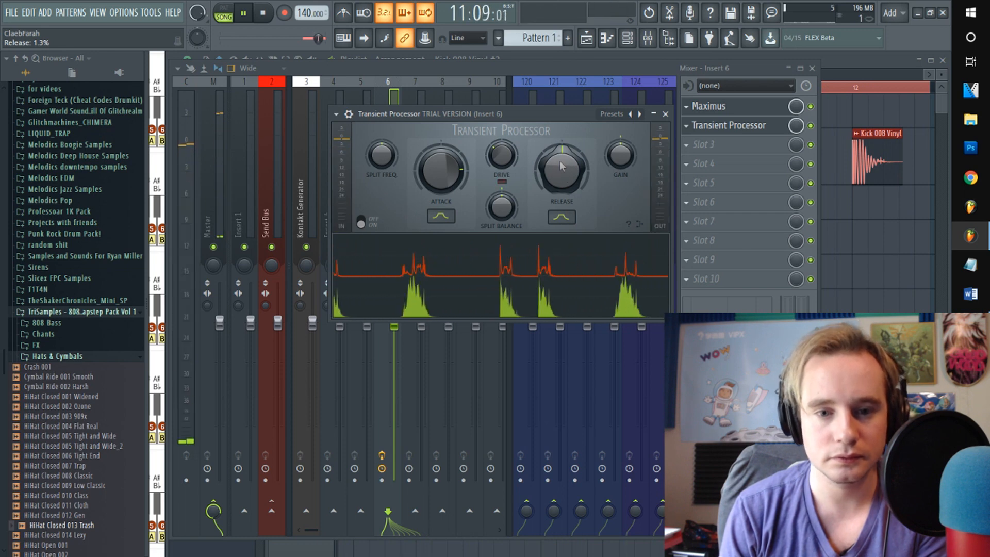
pyautogui.press('space')
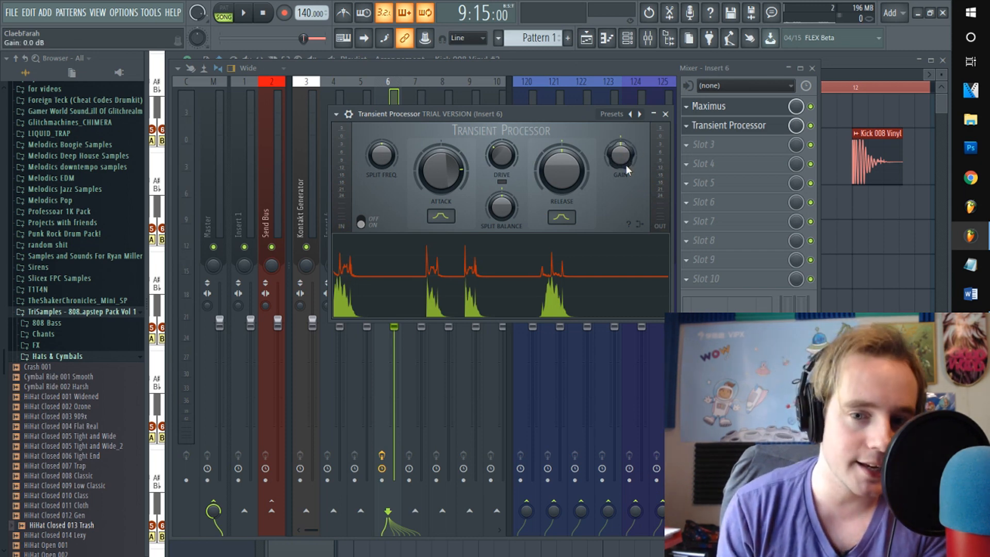
# Step: Try out the Gain and Split Freq controls of Transient Processor while playing the kicks, and look over its presets
pyautogui.scroll(-2, 621, 156)
pyautogui.press('space')
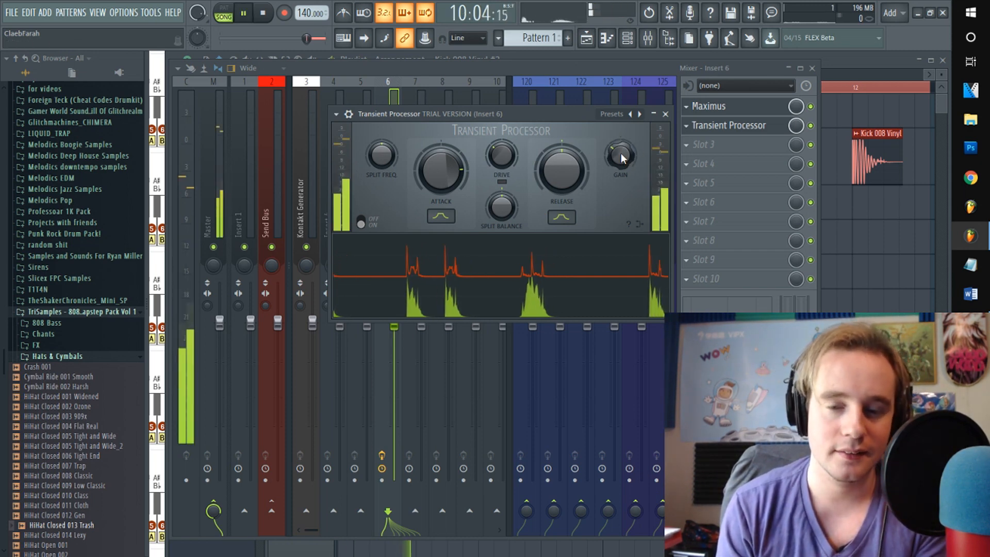
pyautogui.moveTo(623, 158)
pyautogui.mouseDown()
pyautogui.moveTo(623, 178)
pyautogui.moveTo(622, 137)
pyautogui.moveTo(622, 155)
pyautogui.mouseUp()
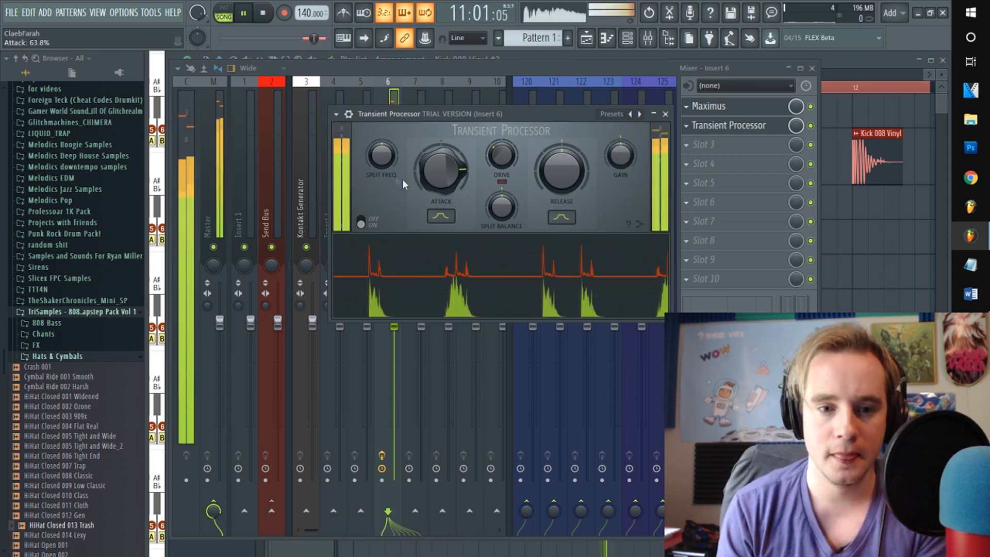
pyautogui.moveTo(380, 159); pyautogui.dragTo(380, 155)
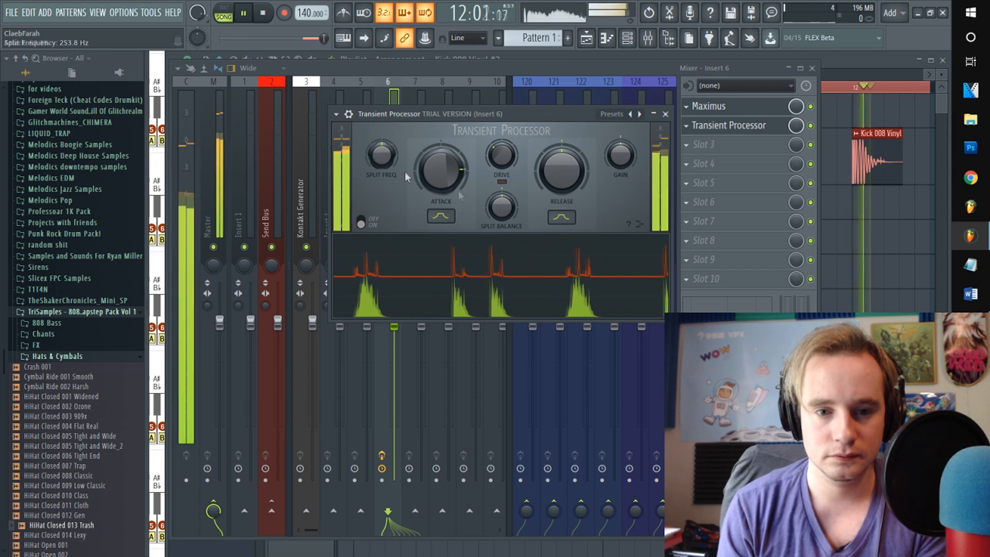
pyautogui.press('space')
pyautogui.rightClick(640, 114)
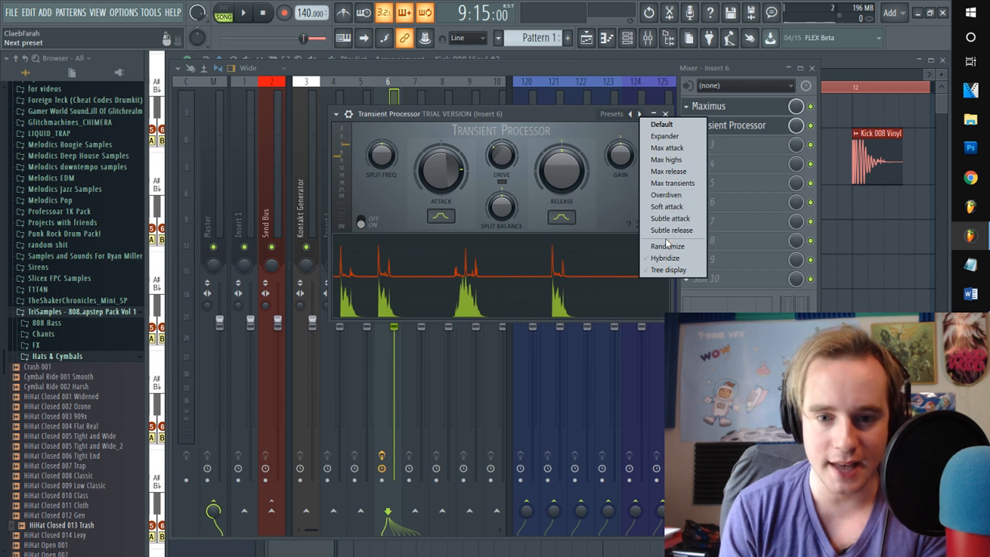
pyautogui.click(545, 114)
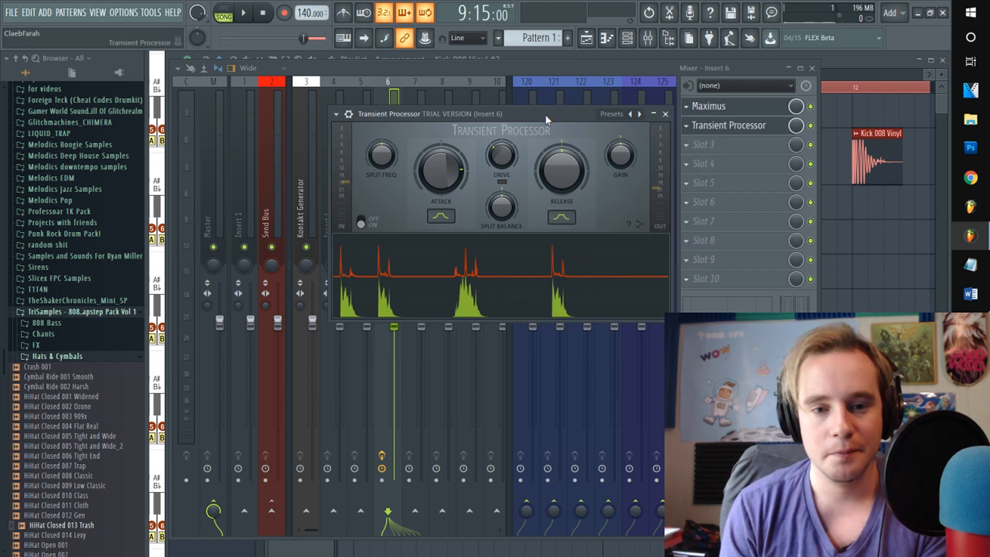
# Step: Load Fruity Parametric EQ 2 in slot 3 of Insert 6, boost low-shelf band 1 about 4.3 dB at 107 Hz, and play the kicks
pyautogui.click(688, 149)
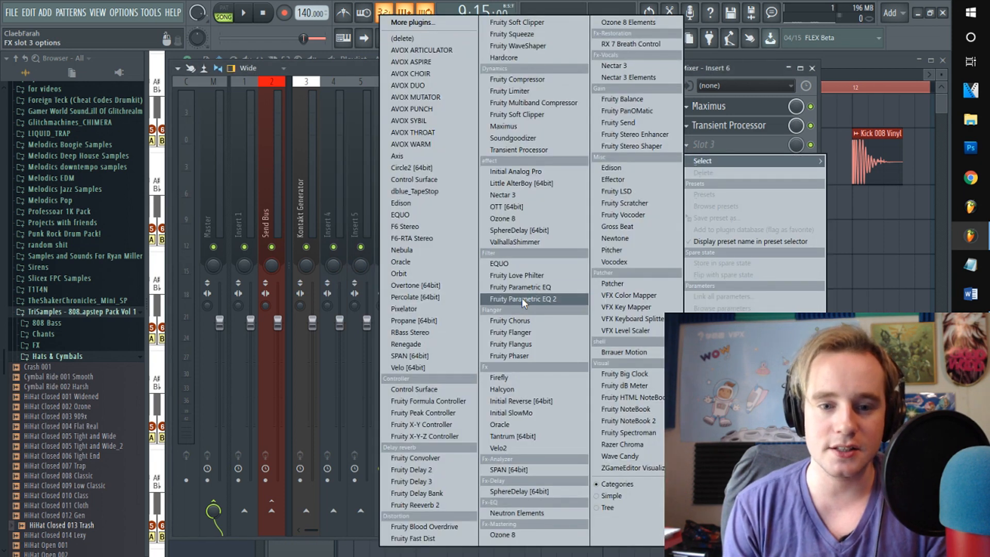
pyautogui.click(523, 300)
pyautogui.moveTo(221, 216); pyautogui.dragTo(237, 202)
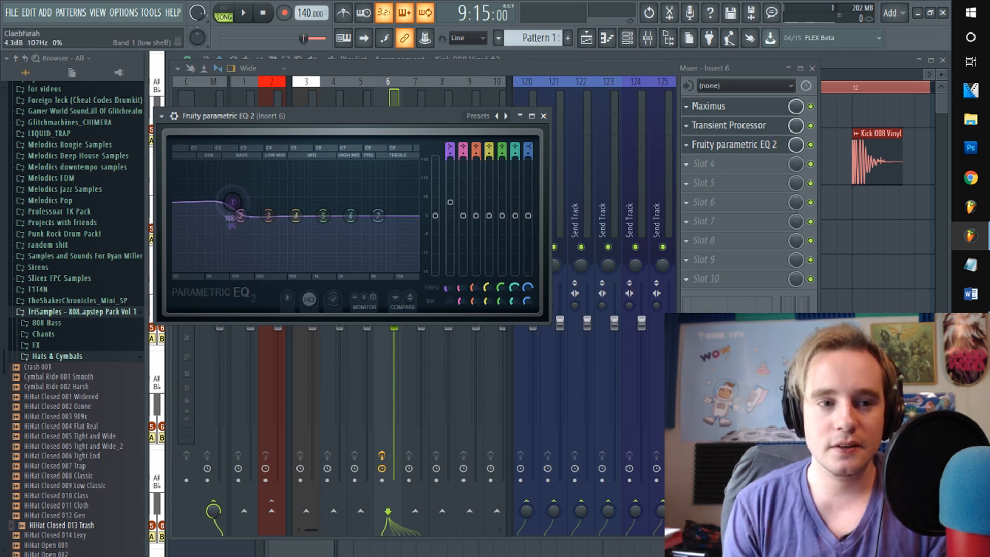
pyautogui.press('space')
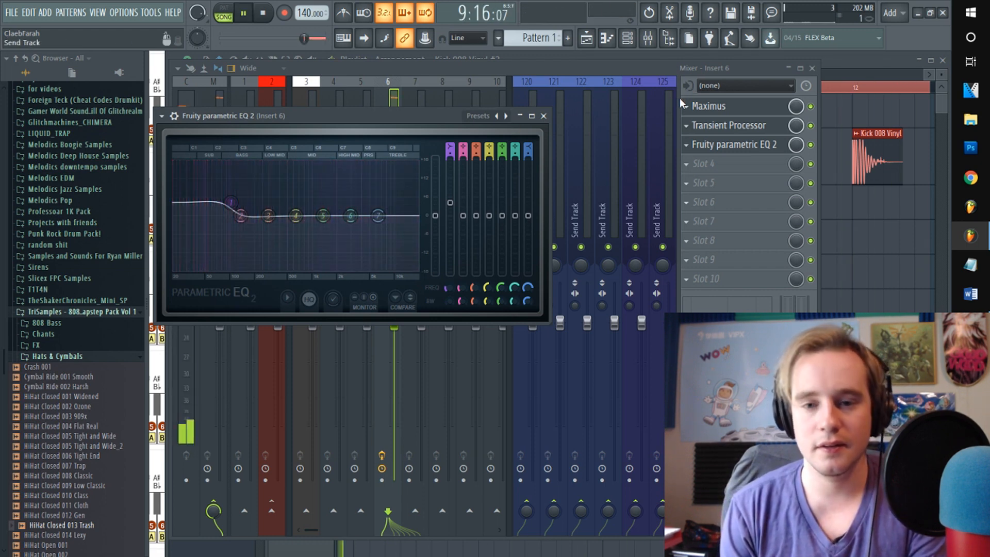
pyautogui.press('space')
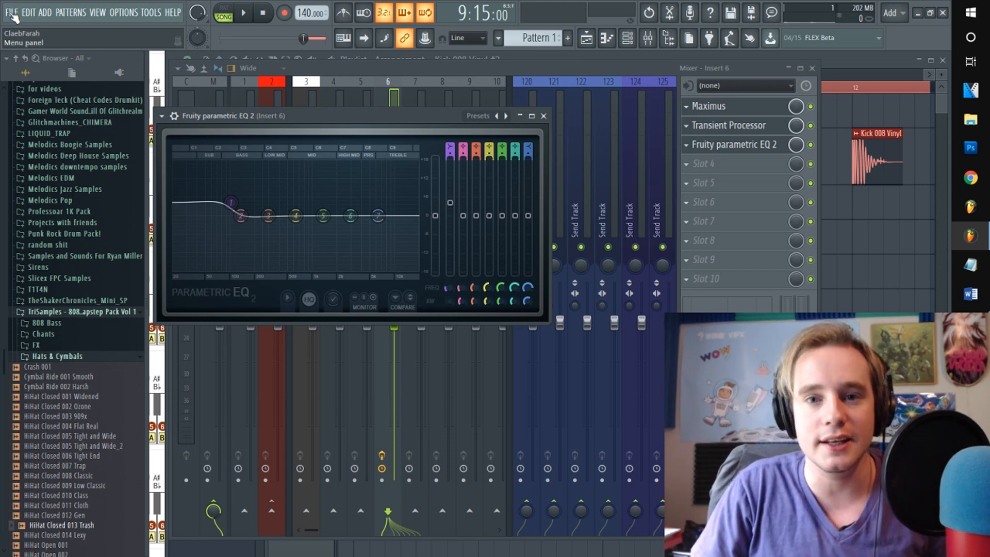
# Step: Open the recent project Ignite Creation example.flp without saving the changes to untitled.flp
pyautogui.click(13, 15)
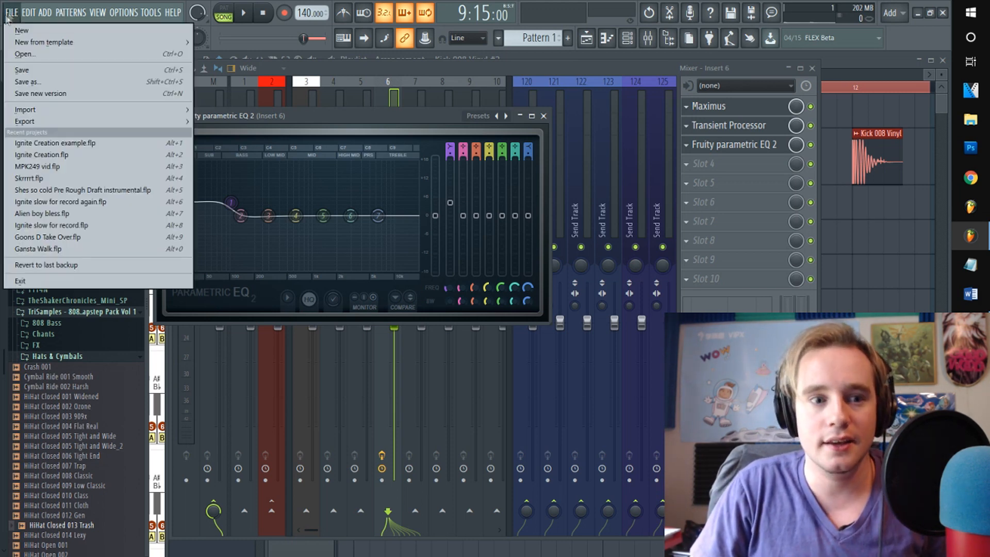
pyautogui.click(49, 143)
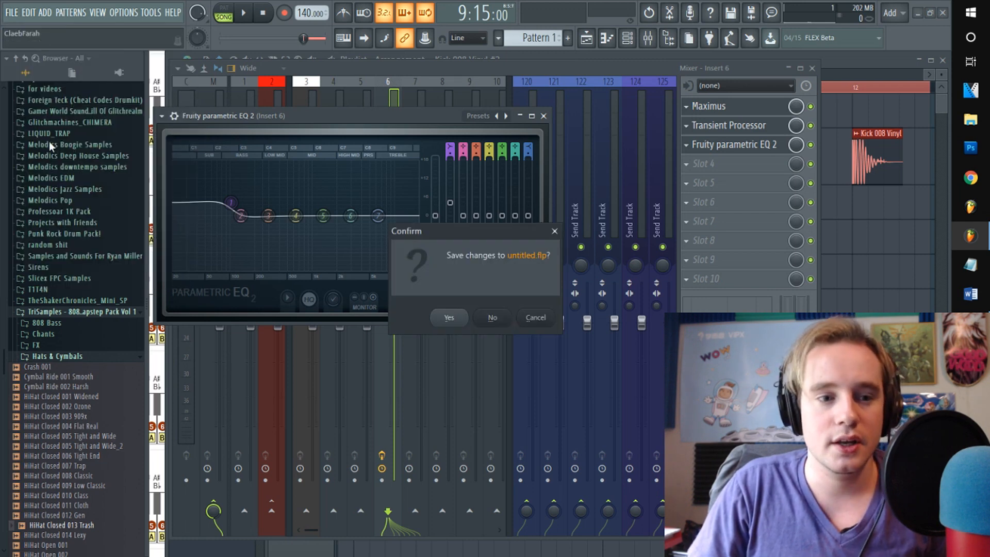
pyautogui.click(498, 318)
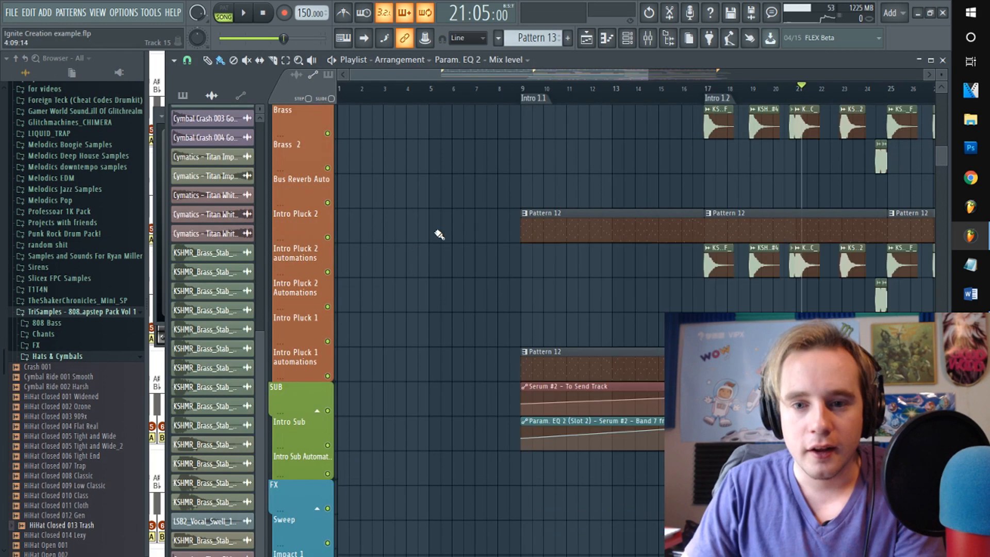
# Step: Look through the playlist tracks between the Intro 1.1 and Drop 1.1 markers, from the synths and sidechain clips to the drums
pyautogui.scroll(4, 437, 232)
pyautogui.moveTo(594, 75); pyautogui.dragTo(662, 77)
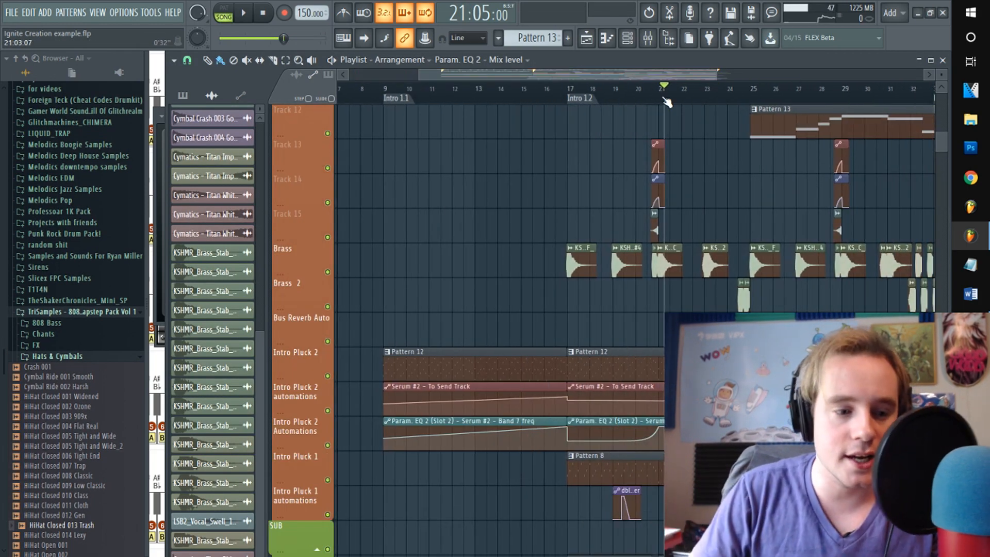
pyautogui.moveTo(639, 75); pyautogui.dragTo(736, 77)
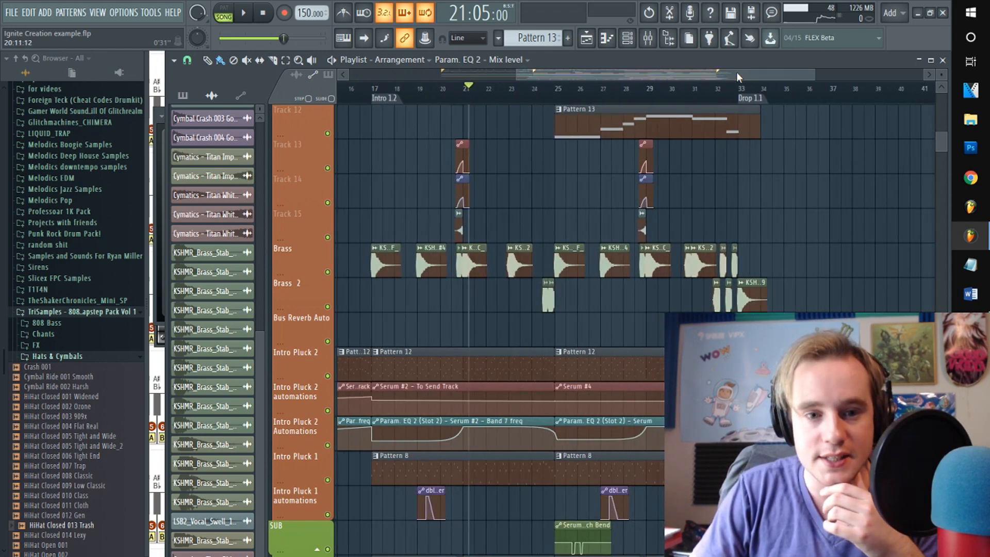
pyautogui.scroll(4, 728, 90)
pyautogui.scroll(-4, 726, 89)
pyautogui.scroll(-4, 727, 91)
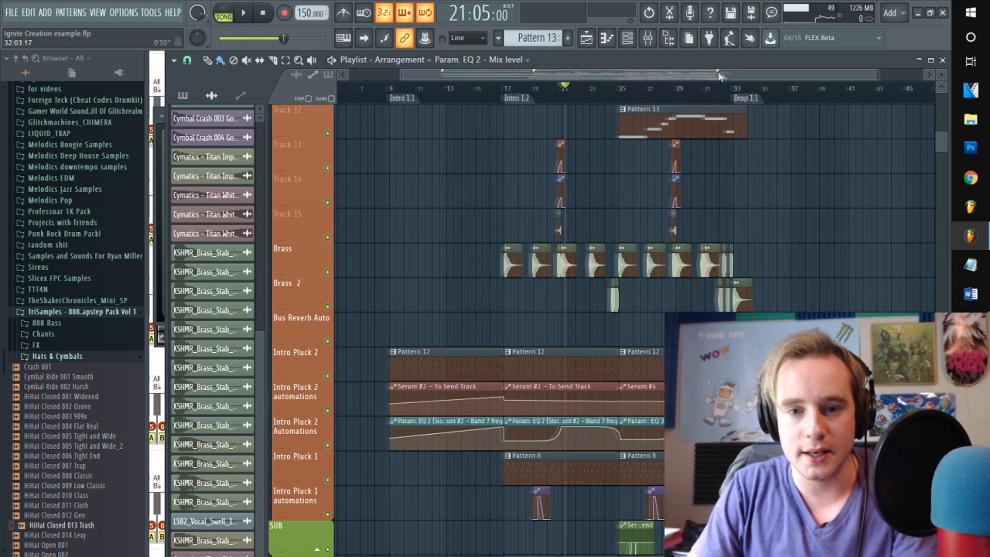
pyautogui.scroll(-5, 773, 226)
pyautogui.scroll(10, 772, 230)
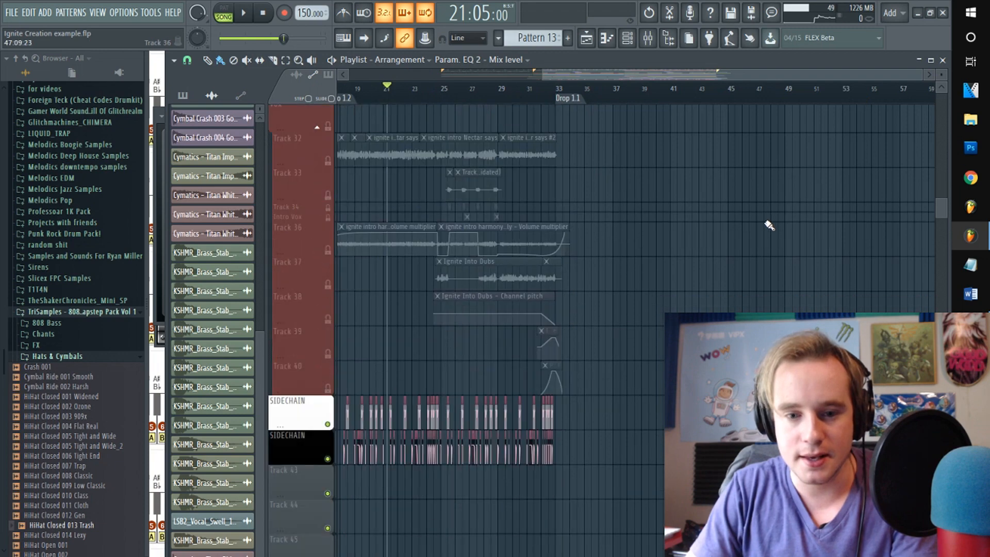
pyautogui.moveTo(699, 76); pyautogui.dragTo(608, 78)
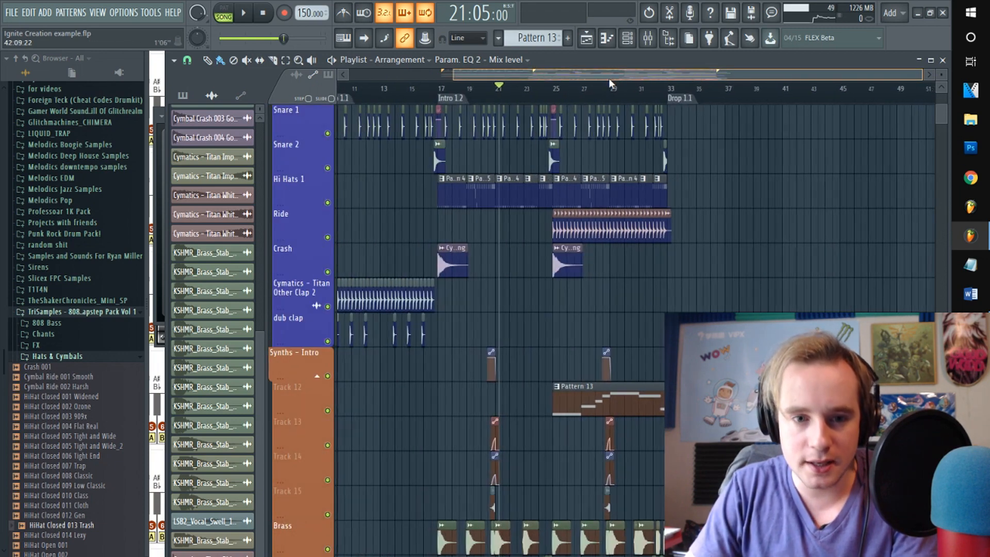
# Step: Play the arrangement from 17:09 with the Kick and Pre Kick WHoop tracks in view, and select bar 19 as the playback range
pyautogui.click(448, 94)
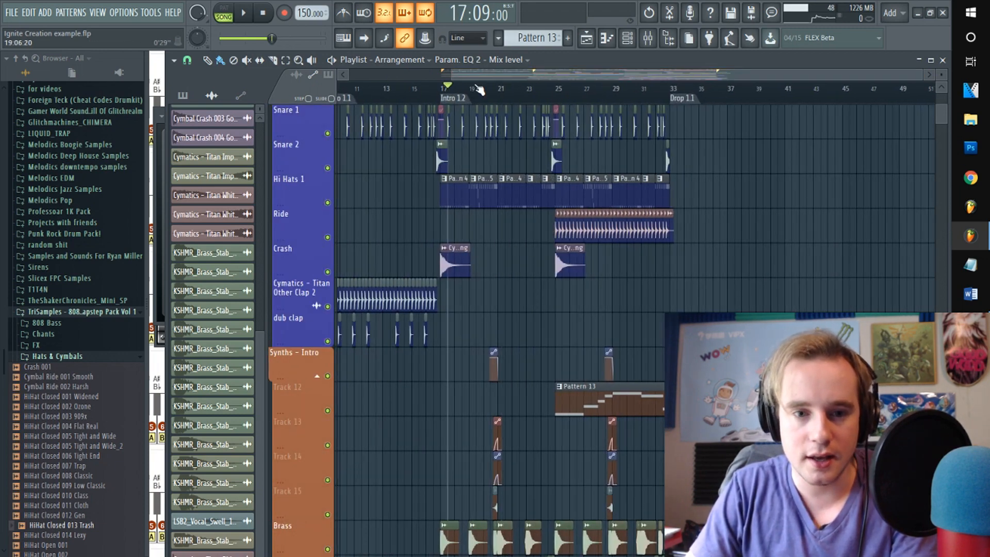
pyautogui.scroll(8, 448, 95)
pyautogui.moveTo(581, 78)
pyautogui.mouseDown()
pyautogui.moveTo(539, 72)
pyautogui.moveTo(578, 79)
pyautogui.mouseUp()
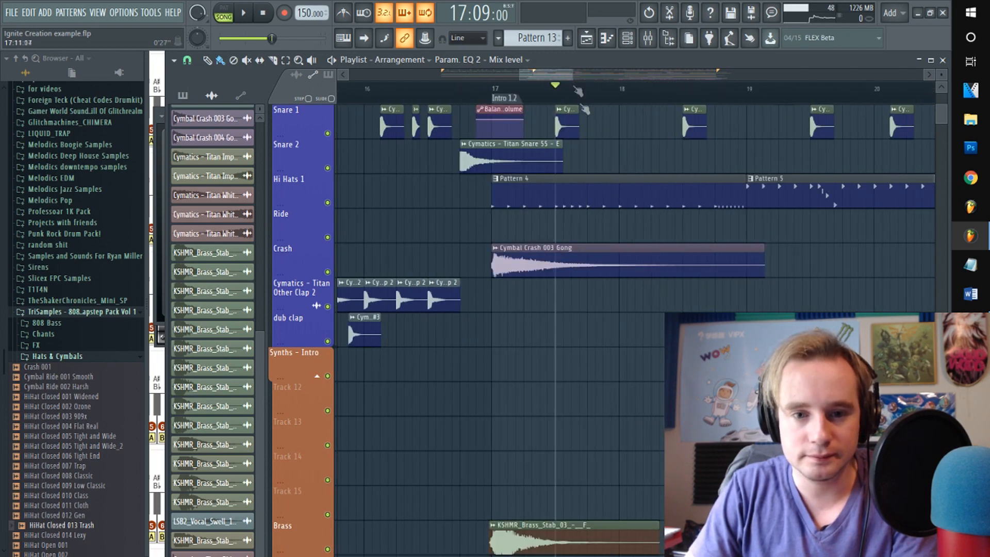
pyautogui.scroll(3, 598, 147)
pyautogui.press('space')
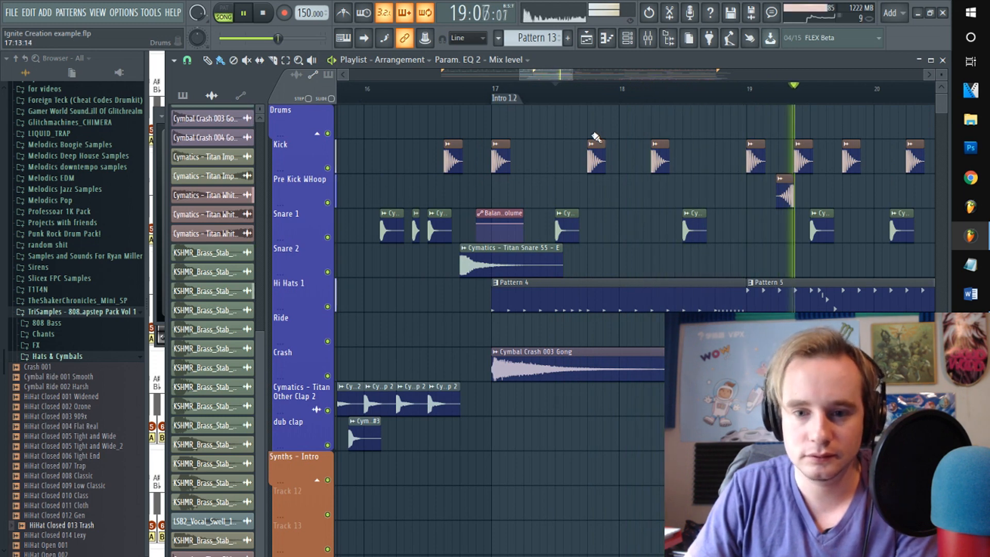
pyautogui.click(749, 97)
pyautogui.moveTo(750, 96); pyautogui.dragTo(873, 98)
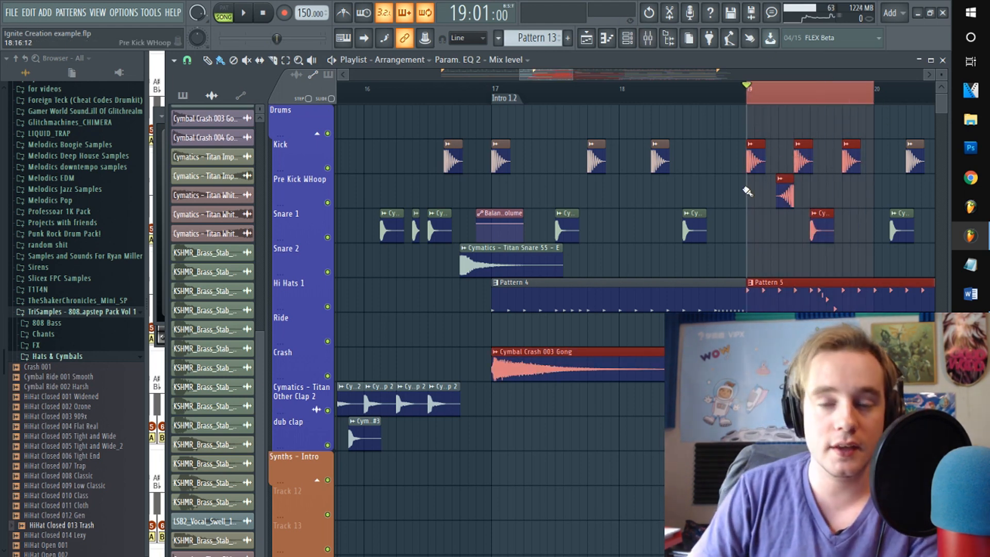
# Step: Examine the SIDECHAIN automation clips, open Fruity Balance on the SIDECHAIN mixer track, and play the selected bar to watch its Volume
pyautogui.scroll(-8, 774, 201)
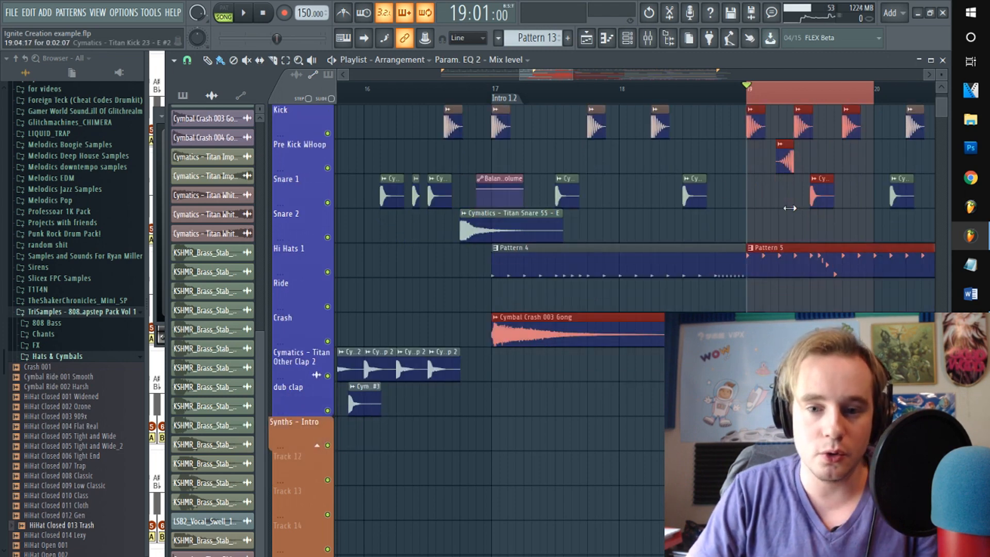
pyautogui.scroll(-15, 796, 208)
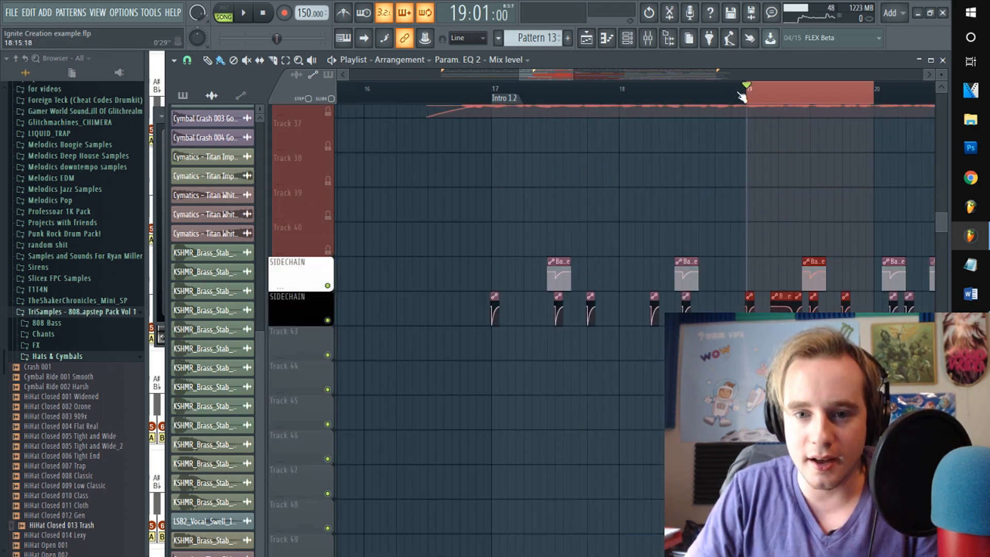
pyautogui.scroll(3, 741, 97)
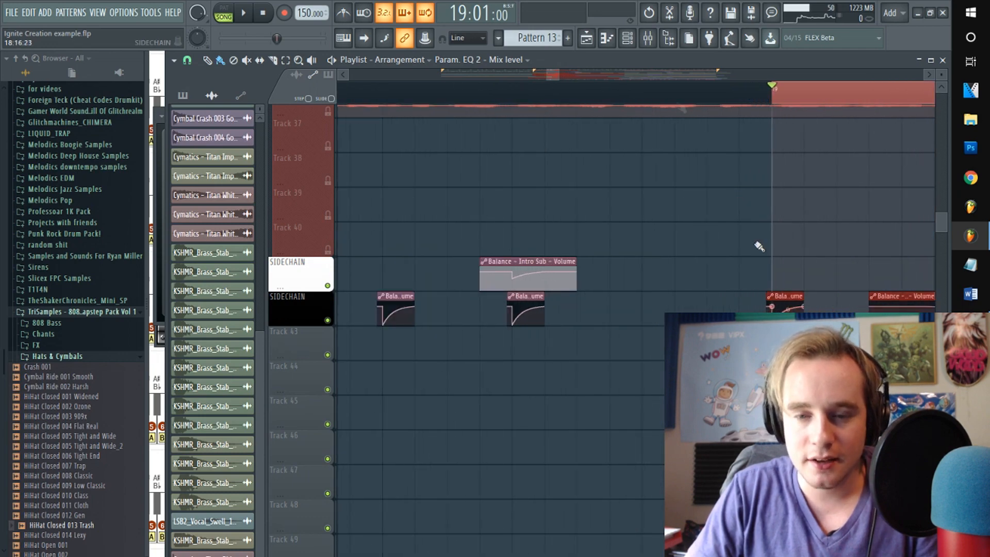
pyautogui.click(667, 41)
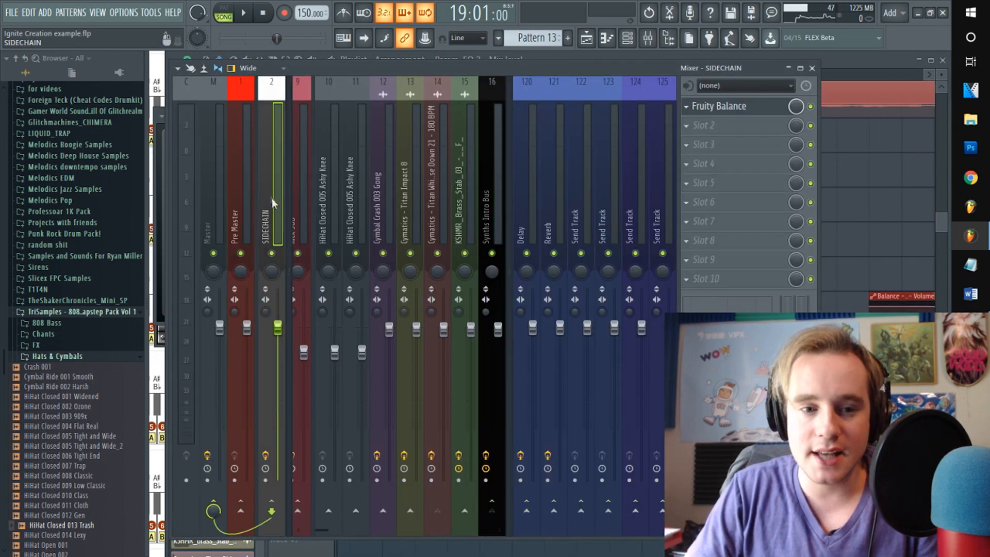
pyautogui.click(742, 111)
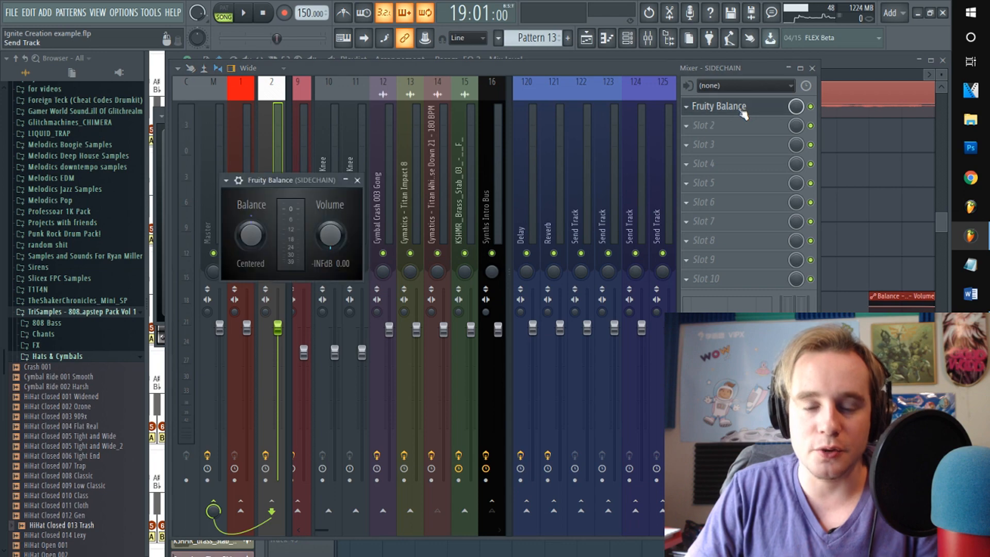
pyautogui.press('space')
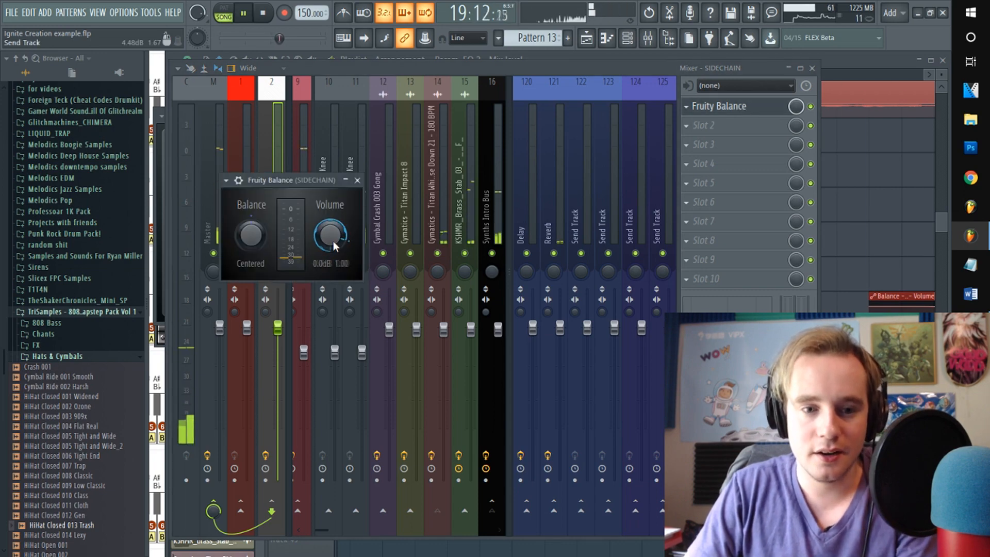
pyautogui.press('space')
# Step: Return to the playlist and show the Kick and Pre Kick WHoop clips around bar 19
pyautogui.click(923, 122)
pyautogui.scroll(11, 882, 104)
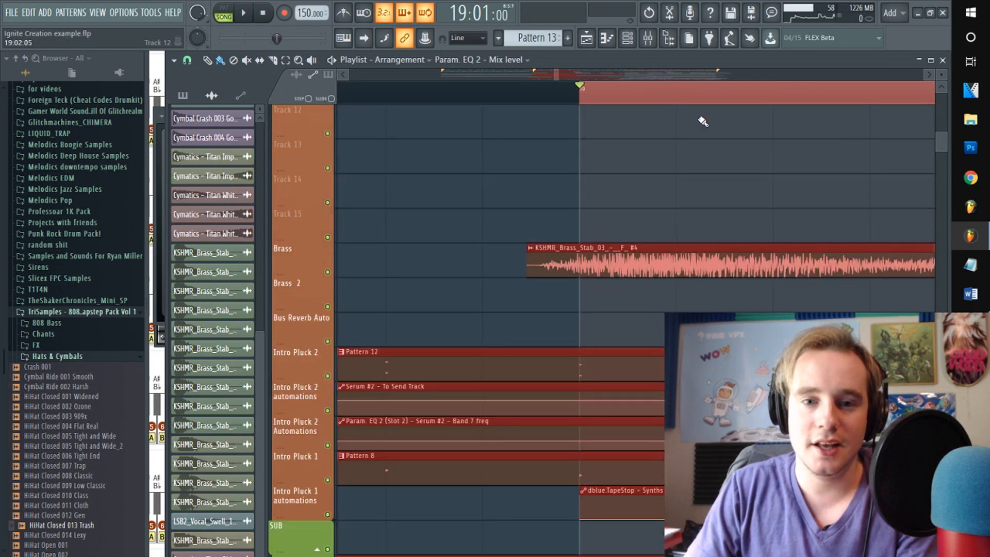
pyautogui.scroll(6, 702, 121)
pyautogui.scroll(-3, 596, 101)
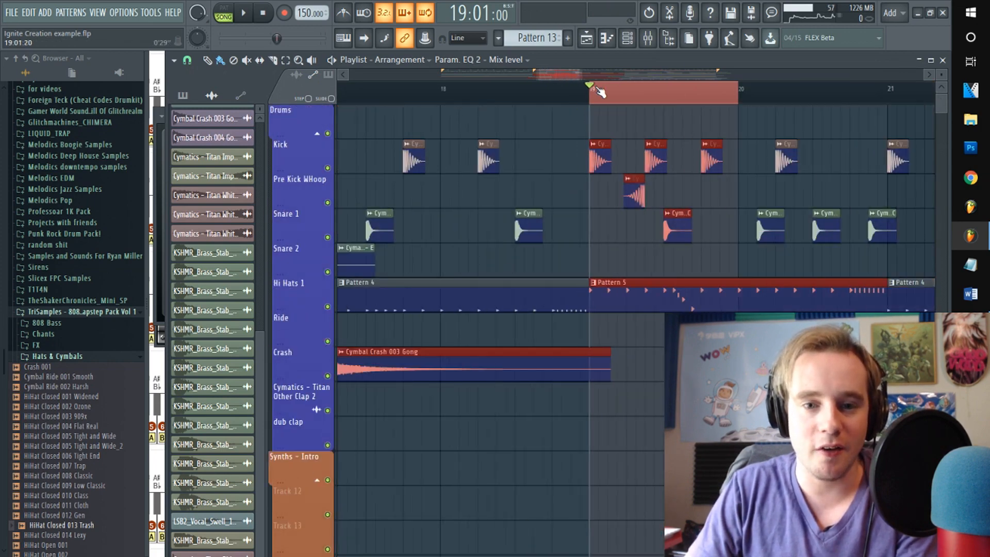
# Step: Mute the Kick, Pre Kick WHoop and Snare 1 tracks and play the arrangement from bar 17
pyautogui.scroll(-2, 600, 92)
pyautogui.click(328, 168)
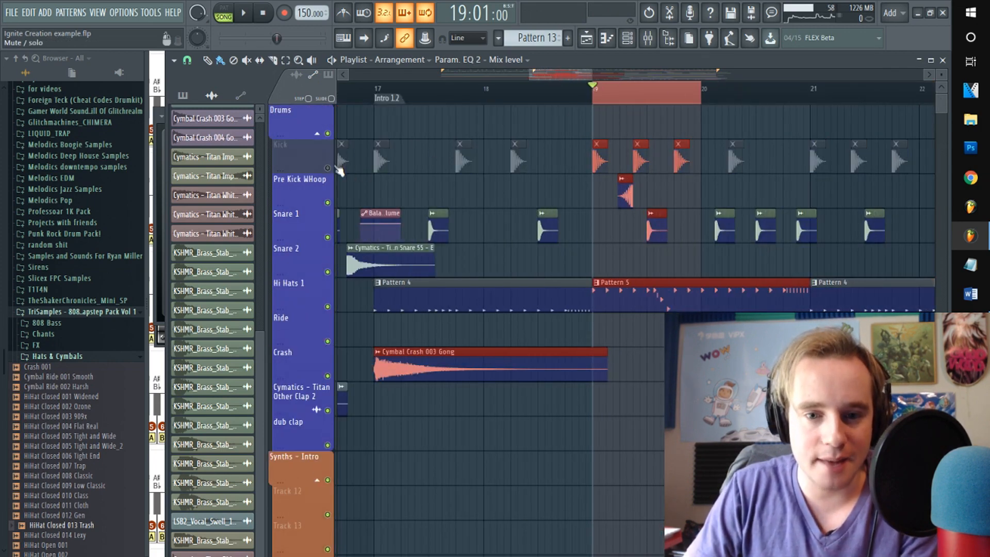
pyautogui.click(329, 202)
pyautogui.click(329, 237)
pyautogui.click(378, 90)
pyautogui.press('space')
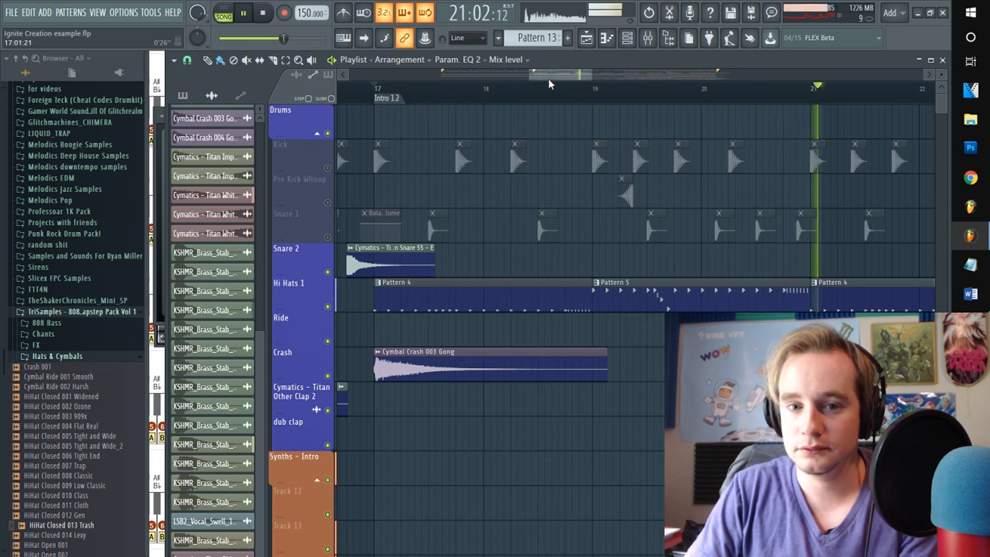
# Step: Replay the section from around bar 19 at the SIDECHAIN clips and open Fruity Balance on the SIDECHAIN mixer track
pyautogui.moveTo(552, 77); pyautogui.dragTo(581, 77)
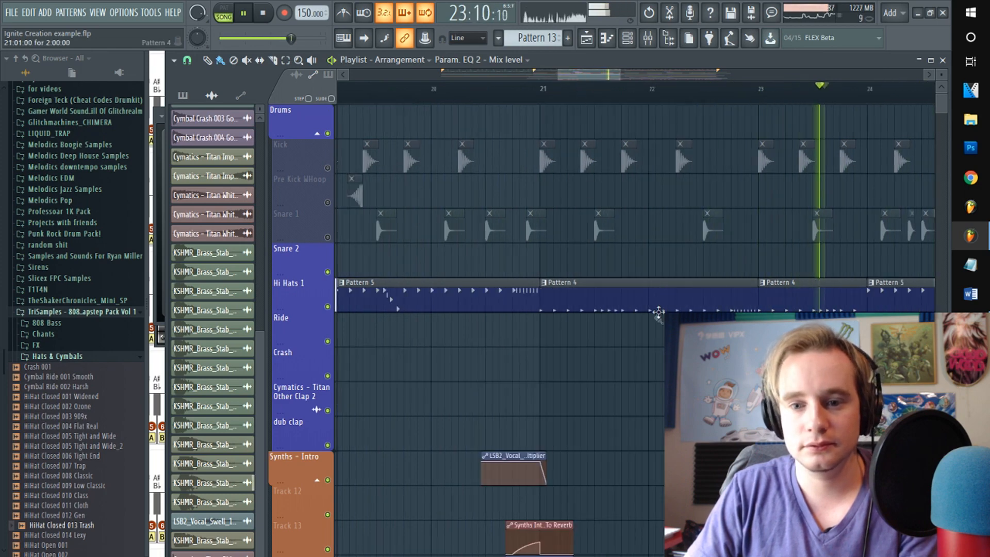
pyautogui.scroll(-10, 663, 299)
pyautogui.scroll(-8, 656, 305)
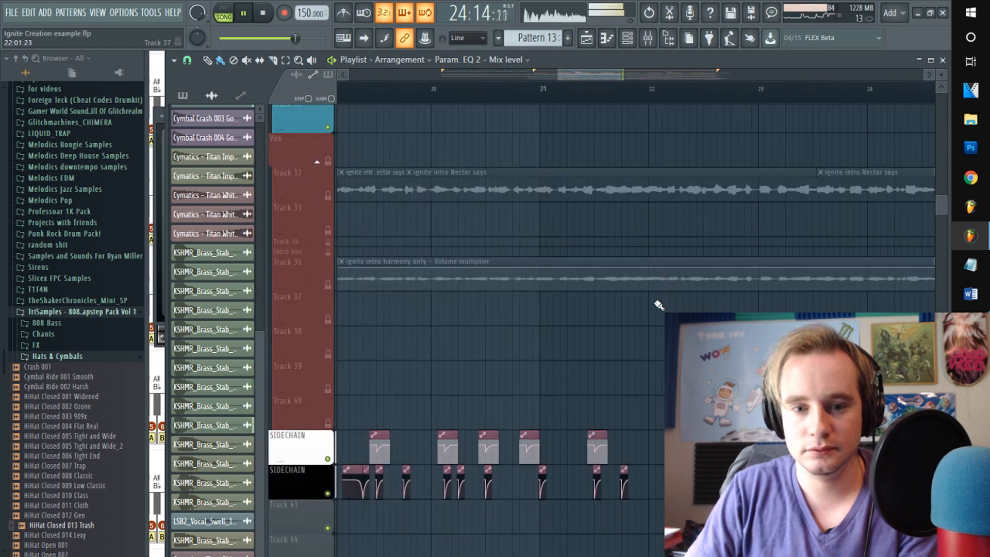
pyautogui.click(386, 92)
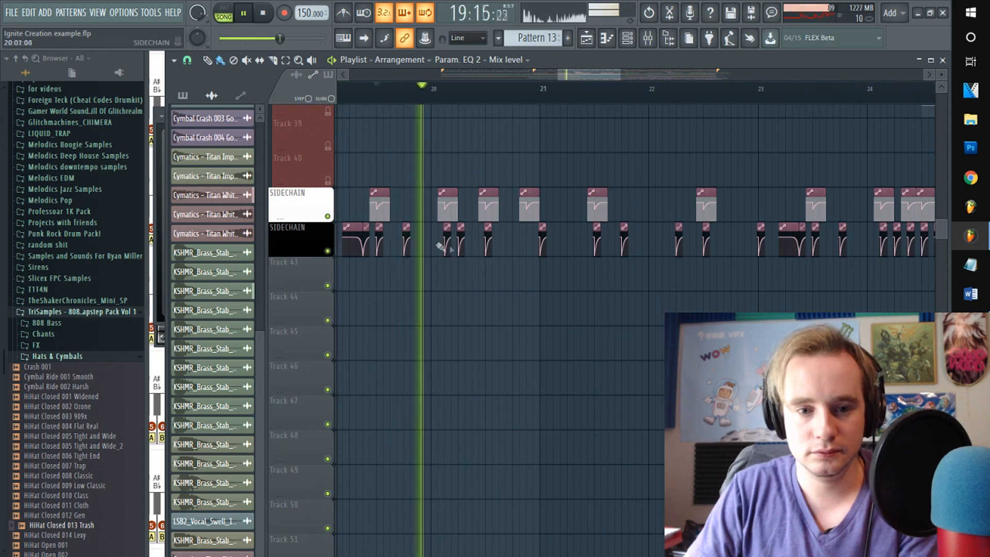
pyautogui.click(648, 38)
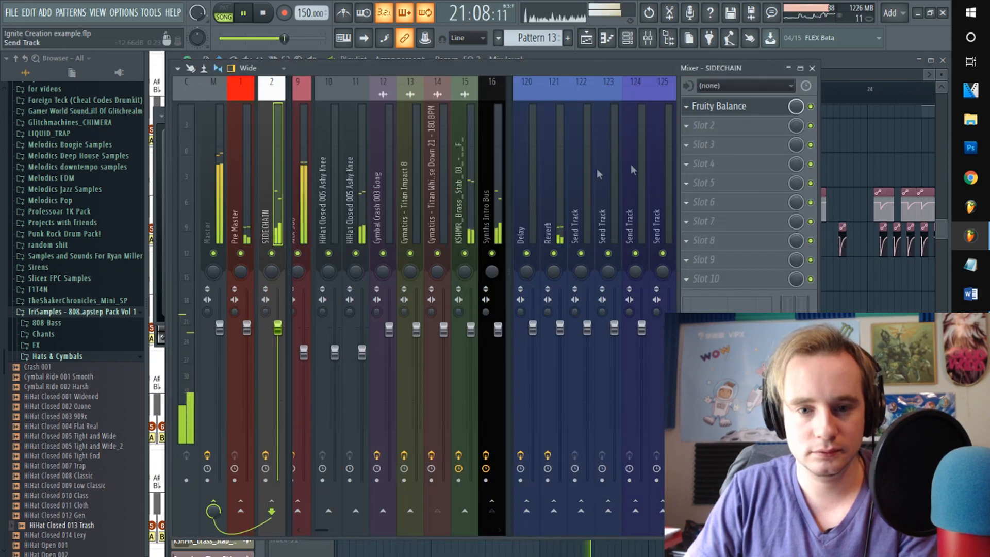
pyautogui.click(706, 106)
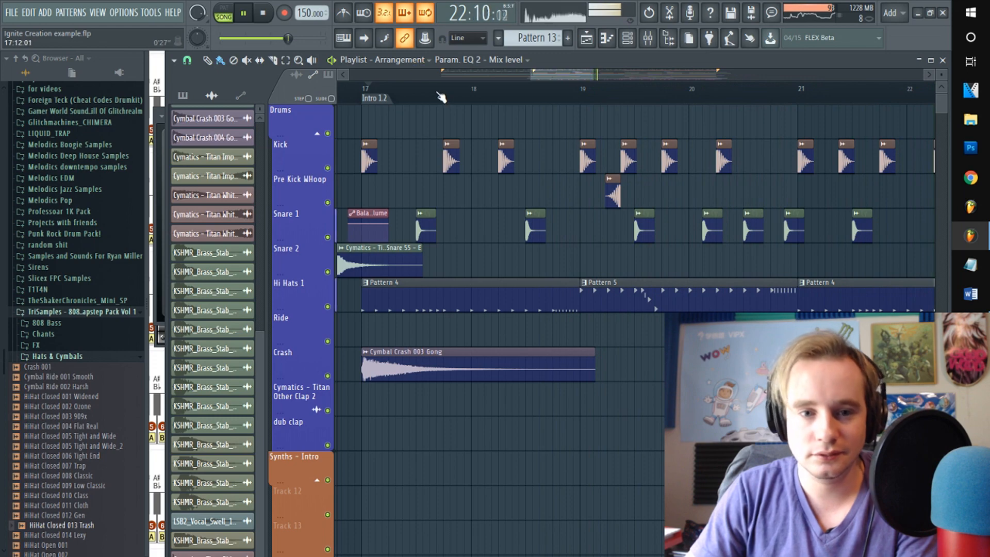
# Step: Look through the playlist from bar 17 onward, comparing the Kick and Pre Kick WHoop clips with the SIDECHAIN automation clips
pyautogui.scroll(-2, 439, 96)
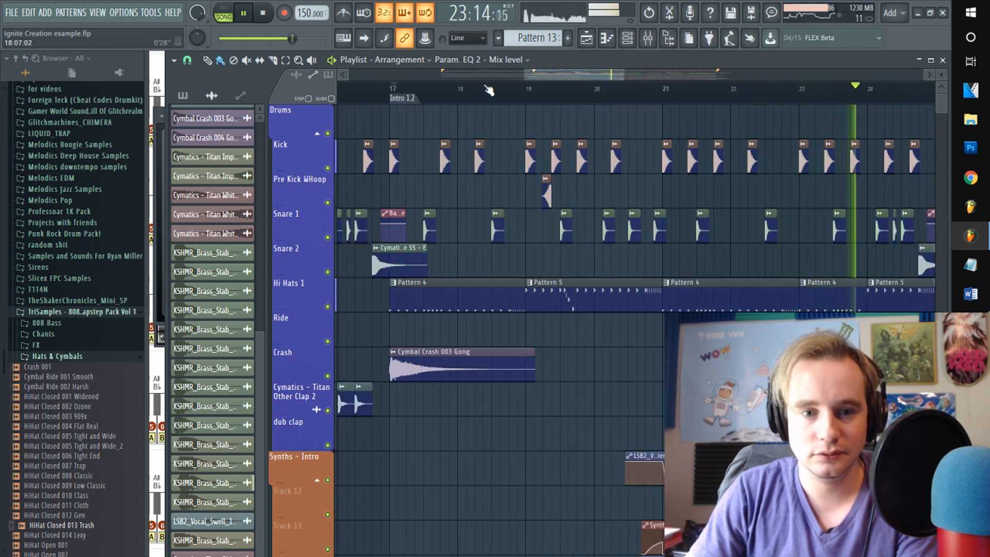
pyautogui.scroll(-2, 488, 89)
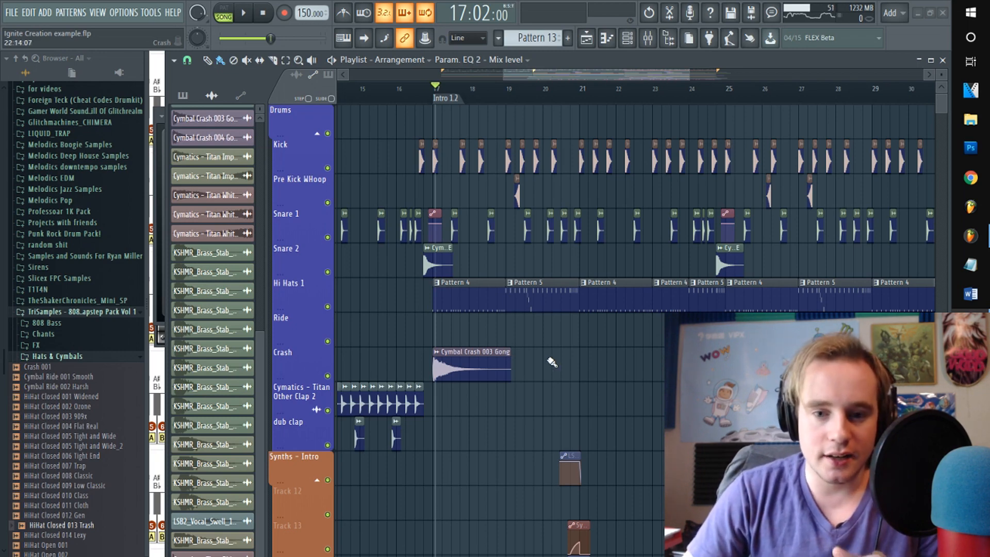
pyautogui.scroll(-15, 567, 364)
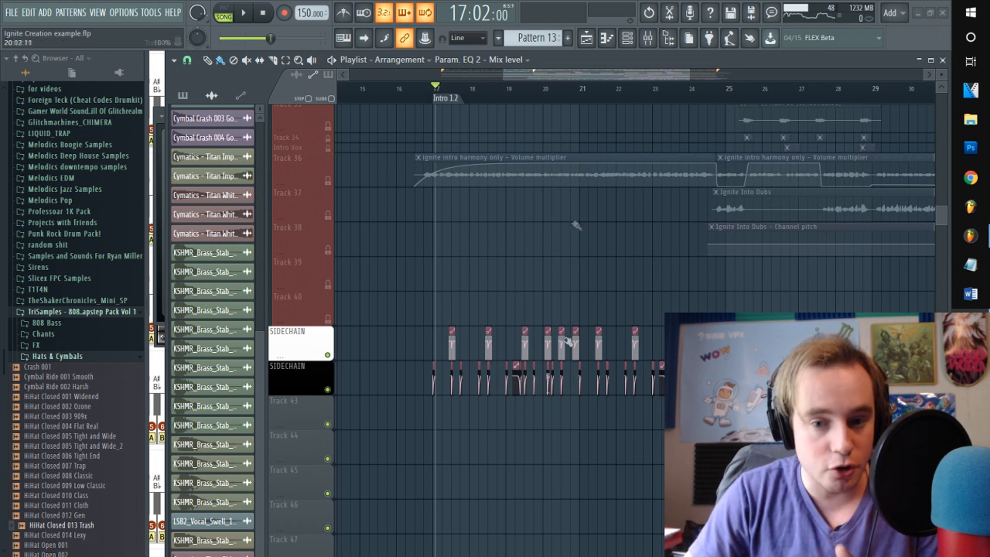
pyautogui.scroll(5, 573, 95)
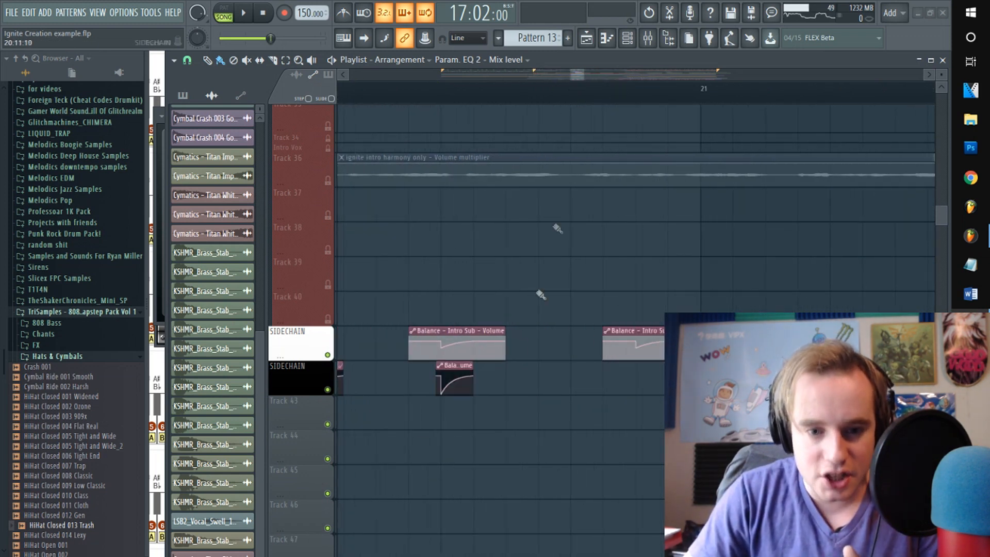
pyautogui.scroll(-4, 521, 93)
pyautogui.scroll(8, 539, 185)
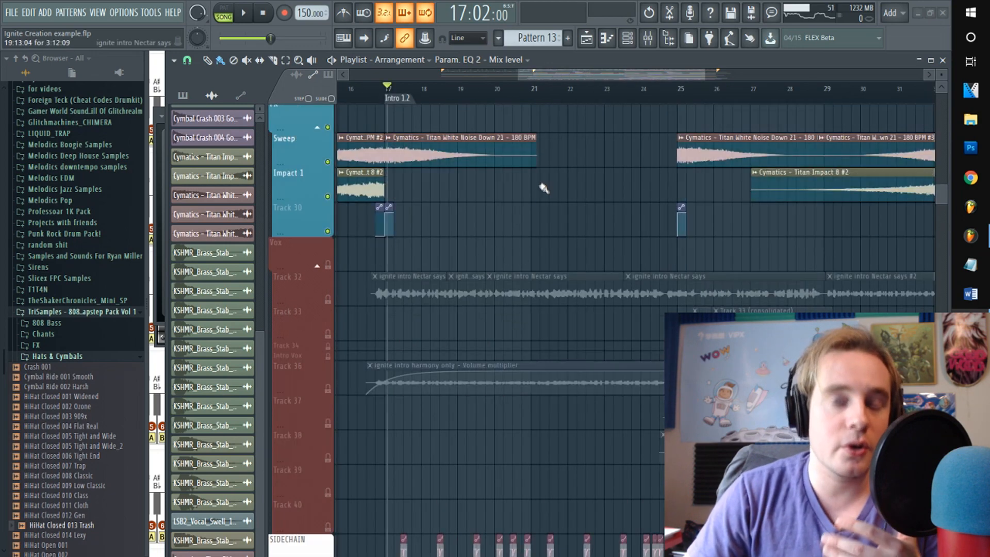
pyautogui.scroll(3, 541, 182)
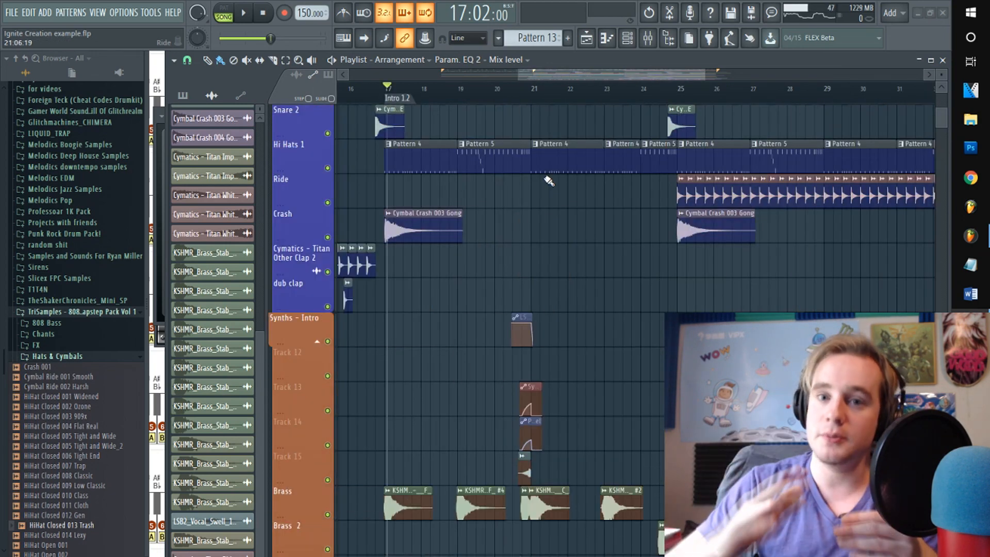
pyautogui.scroll(2, 576, 270)
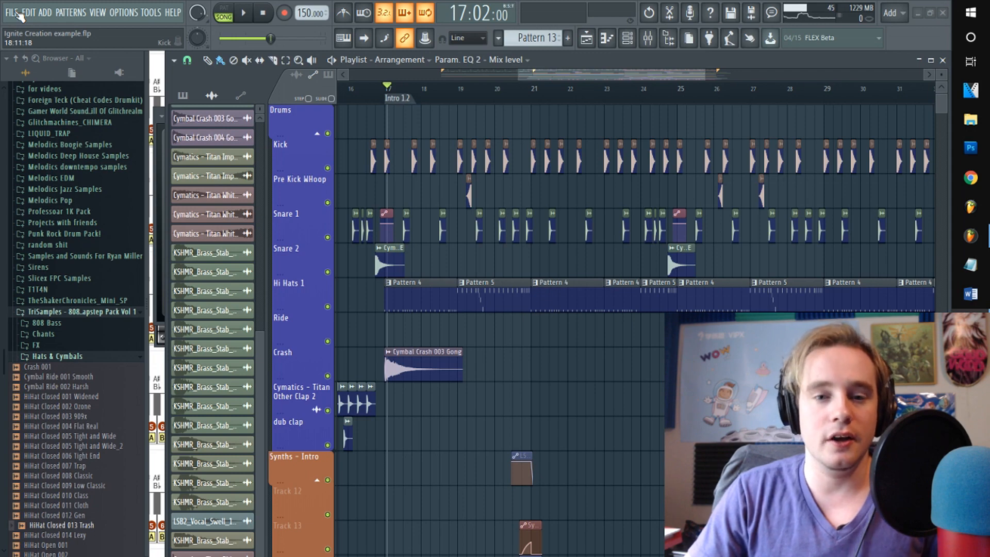
# Step: Open the project Worshipennium D MInor 3rdinv.flp and show its playlist from Track 1
pyautogui.click(19, 15)
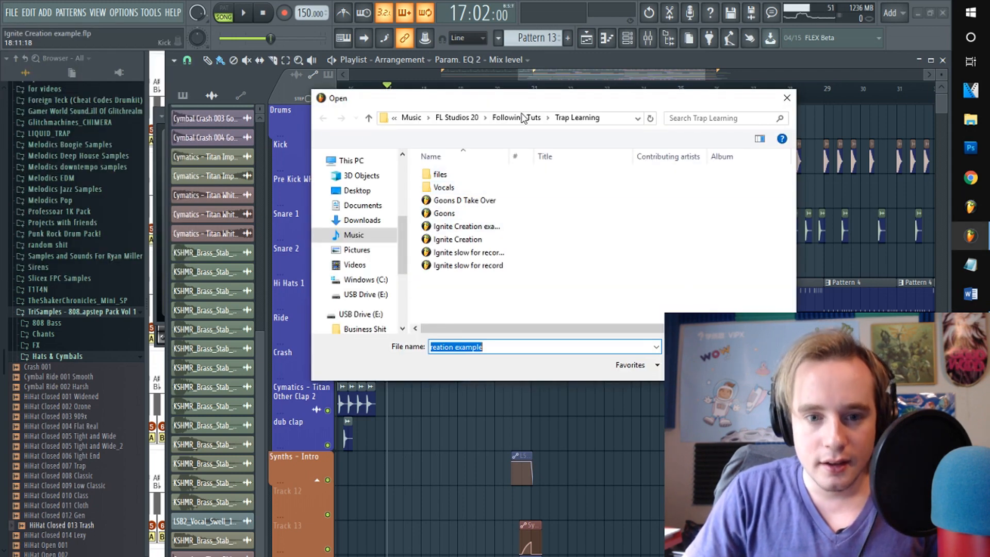
pyautogui.click(423, 118)
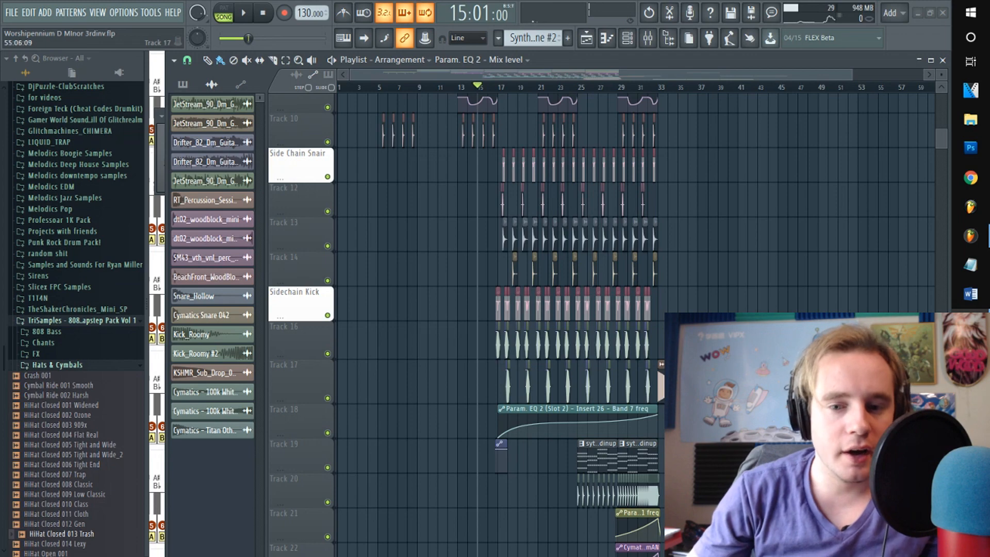
pyautogui.scroll(5, 563, 401)
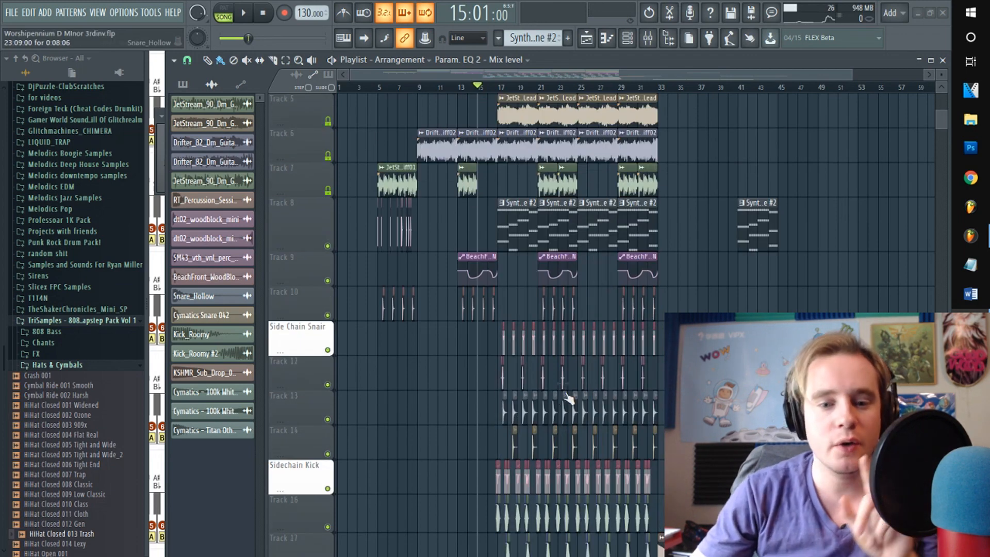
pyautogui.scroll(4, 507, 222)
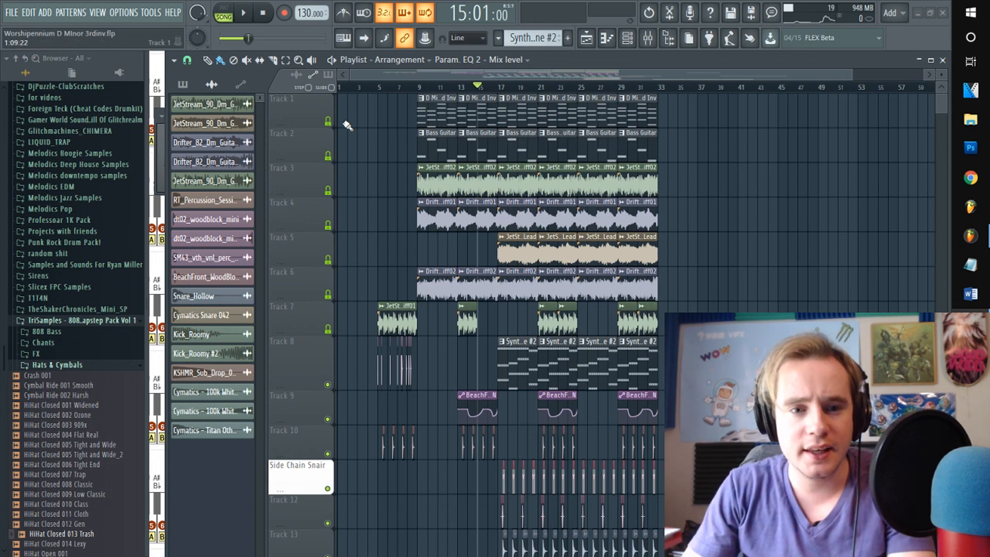
# Step: Mute Tracks 1 to 8 and play the section after bar 17, following the kick, snare and sidechain clips
pyautogui.click(327, 122)
pyautogui.click(329, 156)
pyautogui.click(328, 190)
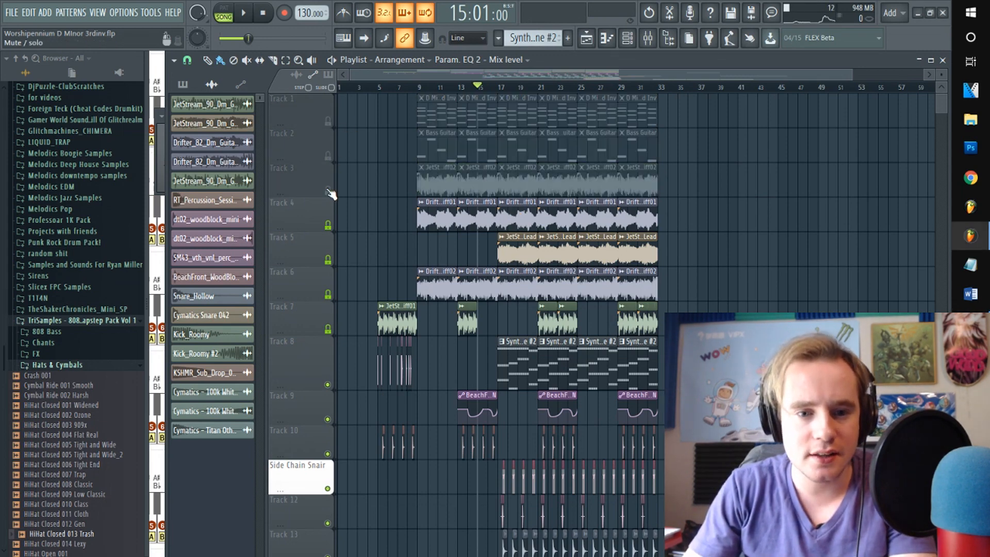
pyautogui.click(327, 225)
pyautogui.click(328, 260)
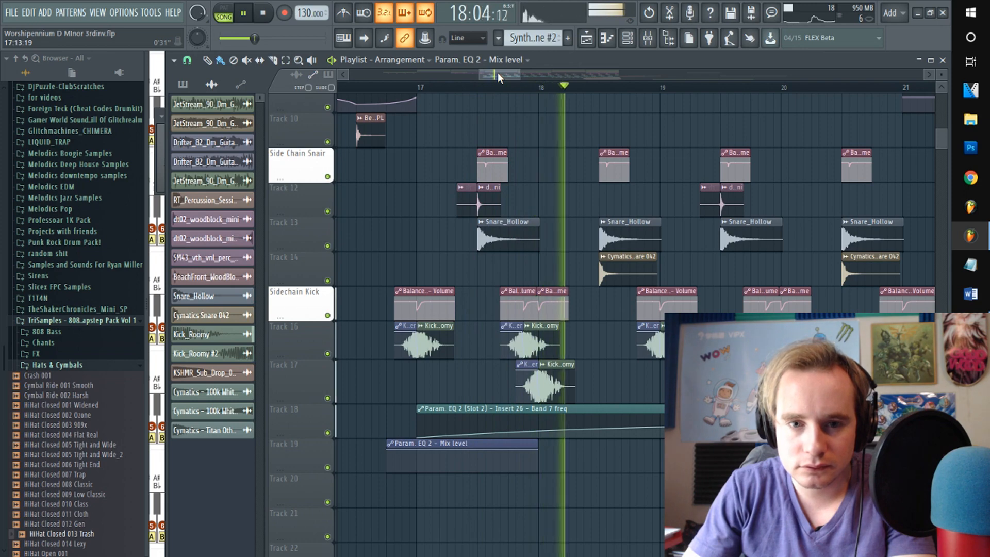
pyautogui.moveTo(503, 72); pyautogui.dragTo(522, 72)
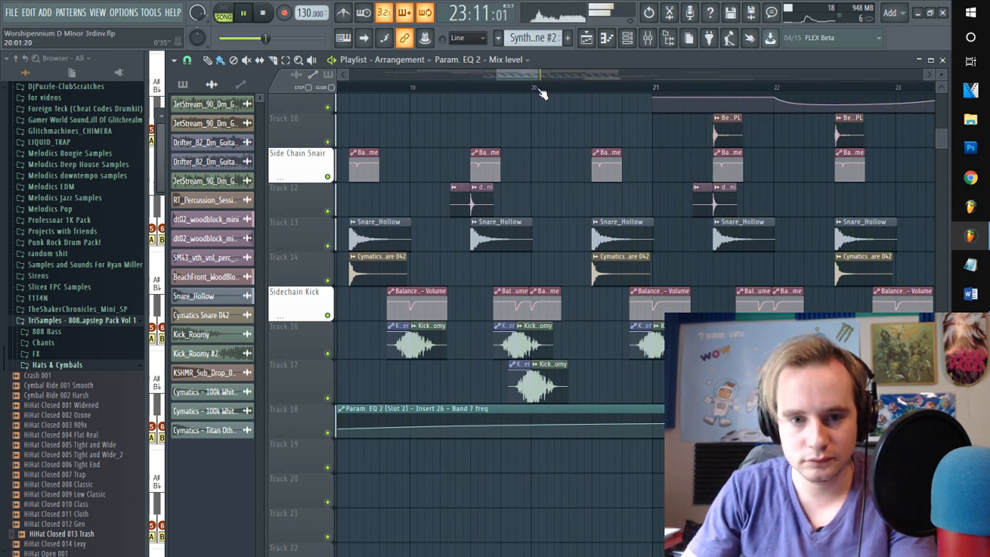
pyautogui.scroll(-3, 539, 92)
pyautogui.moveTo(528, 75); pyautogui.dragTo(565, 72)
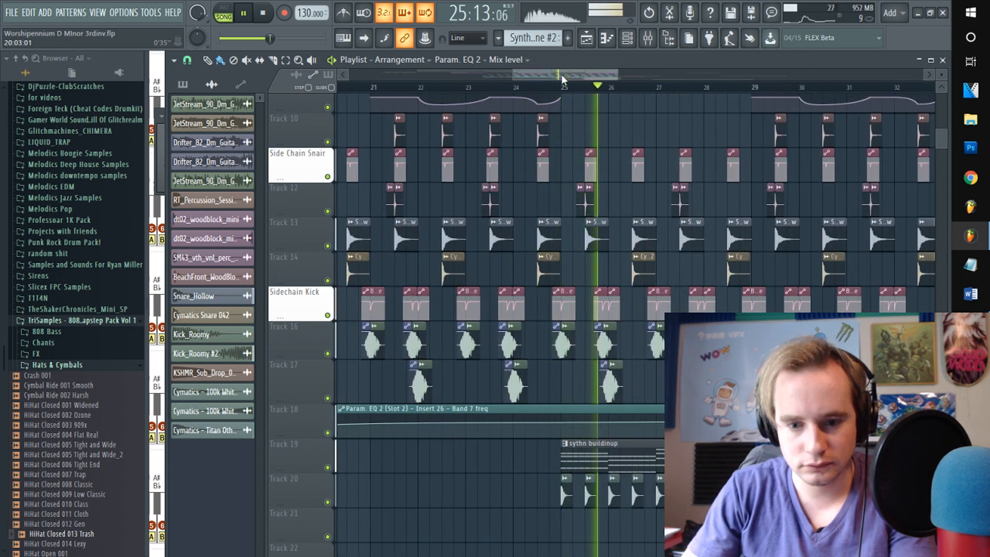
# Step: Unmute Tracks 1 to 8 while the arrangement keeps playing
pyautogui.scroll(-4, 486, 115)
pyautogui.scroll(11, 329, 235)
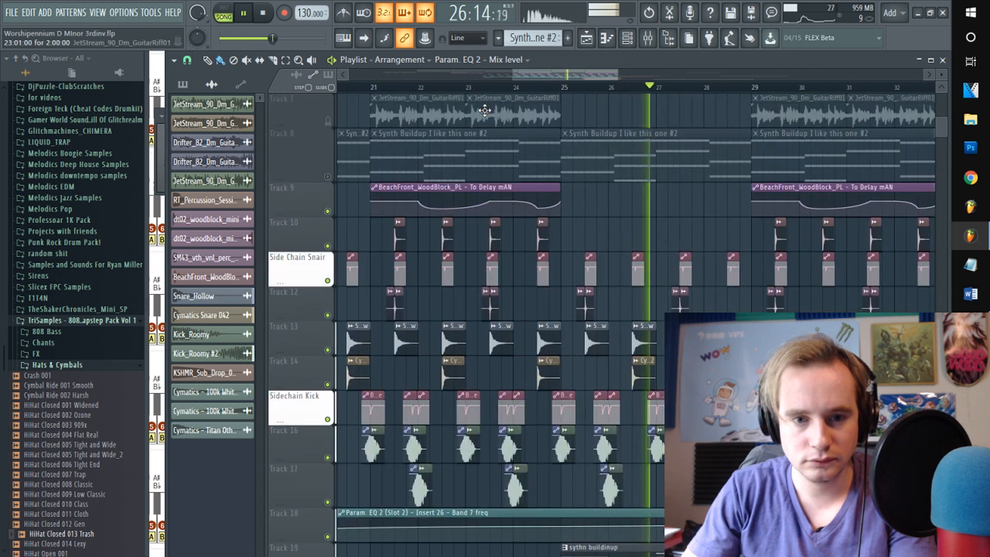
pyautogui.click(327, 226)
pyautogui.click(328, 191)
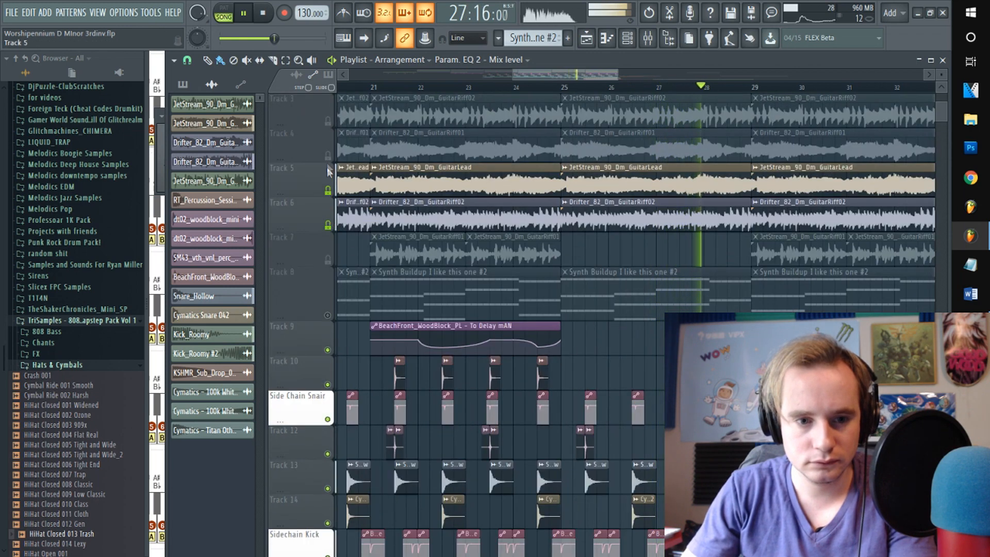
pyautogui.click(328, 156)
pyautogui.click(328, 121)
pyautogui.scroll(2, 333, 127)
pyautogui.click(328, 156)
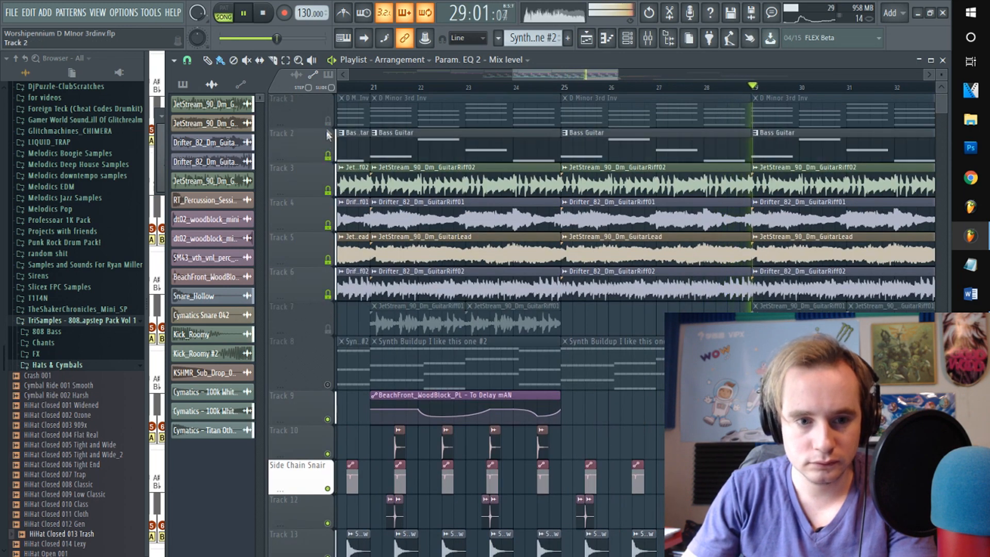
pyautogui.click(327, 121)
pyautogui.click(327, 329)
pyautogui.click(328, 384)
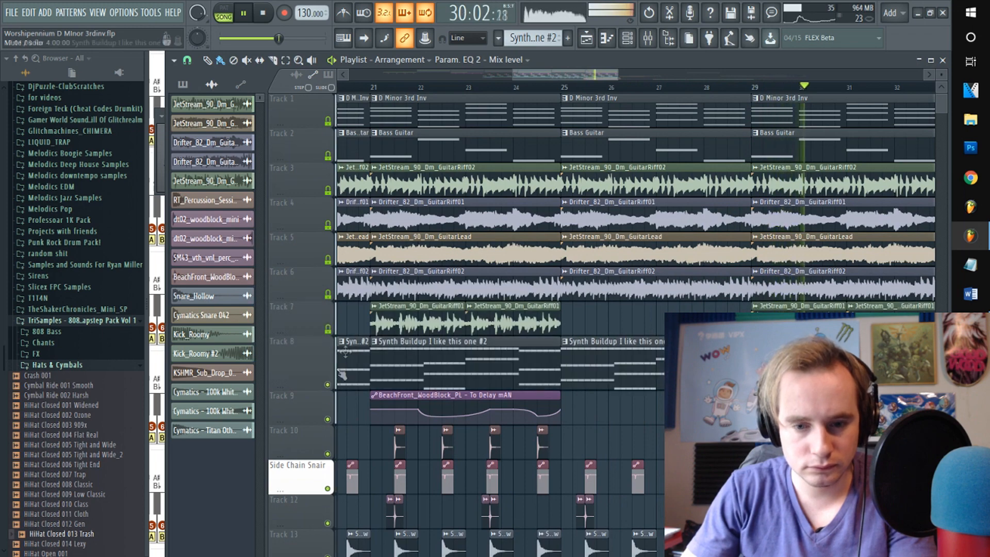
# Step: Replay the full arrangement from bar 16 with the Side Chain Snair and Sidechain Kick tracks in view, and stop playback
pyautogui.scroll(-2, 592, 94)
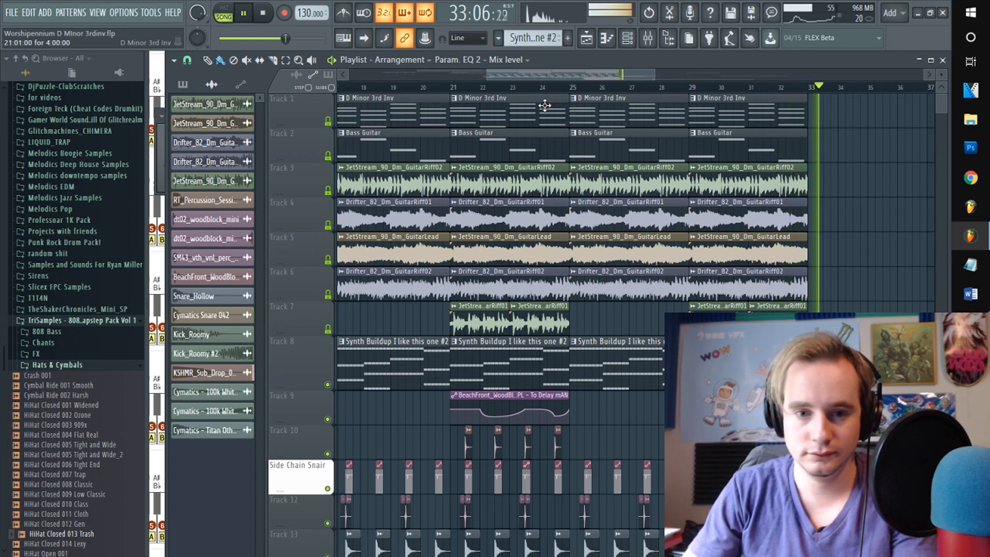
pyautogui.scroll(-2, 572, 98)
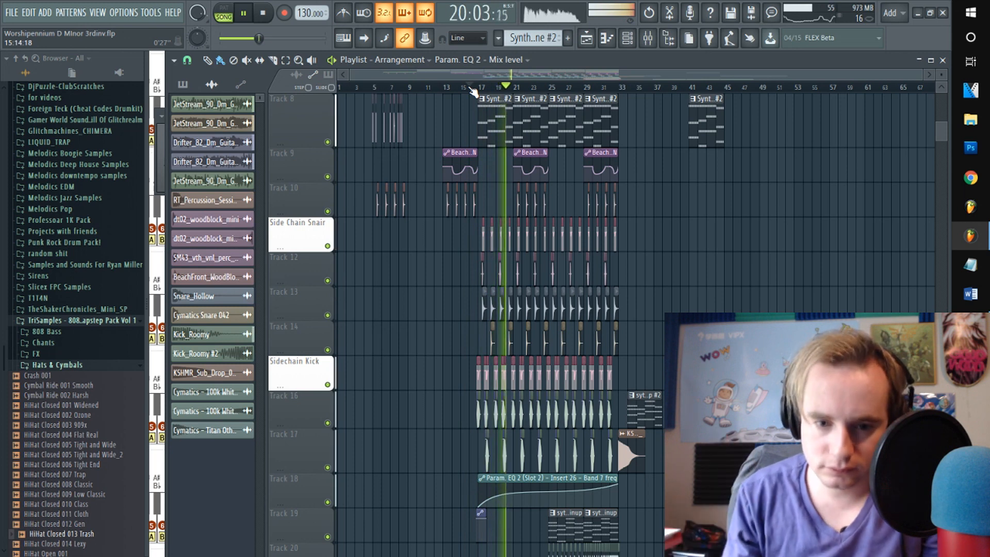
pyautogui.press('space')
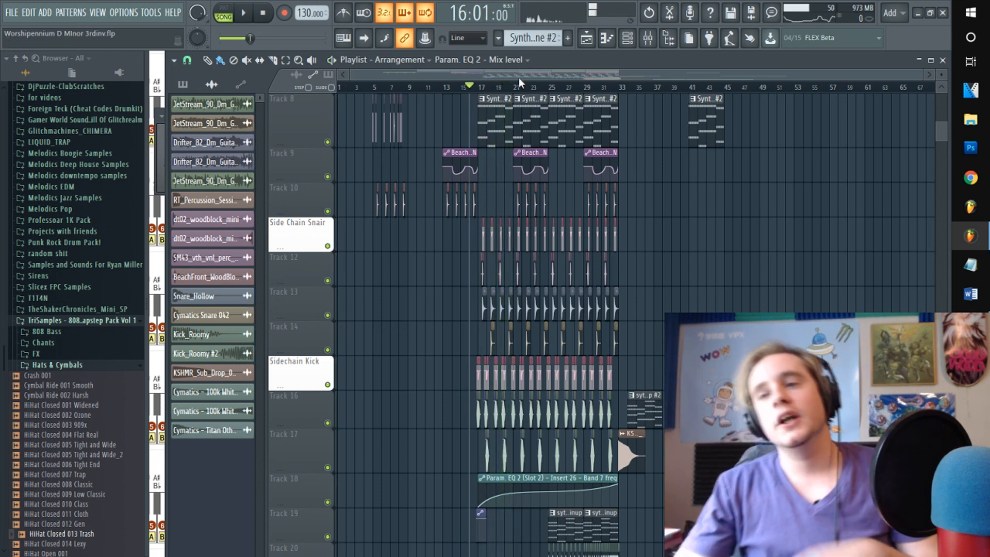